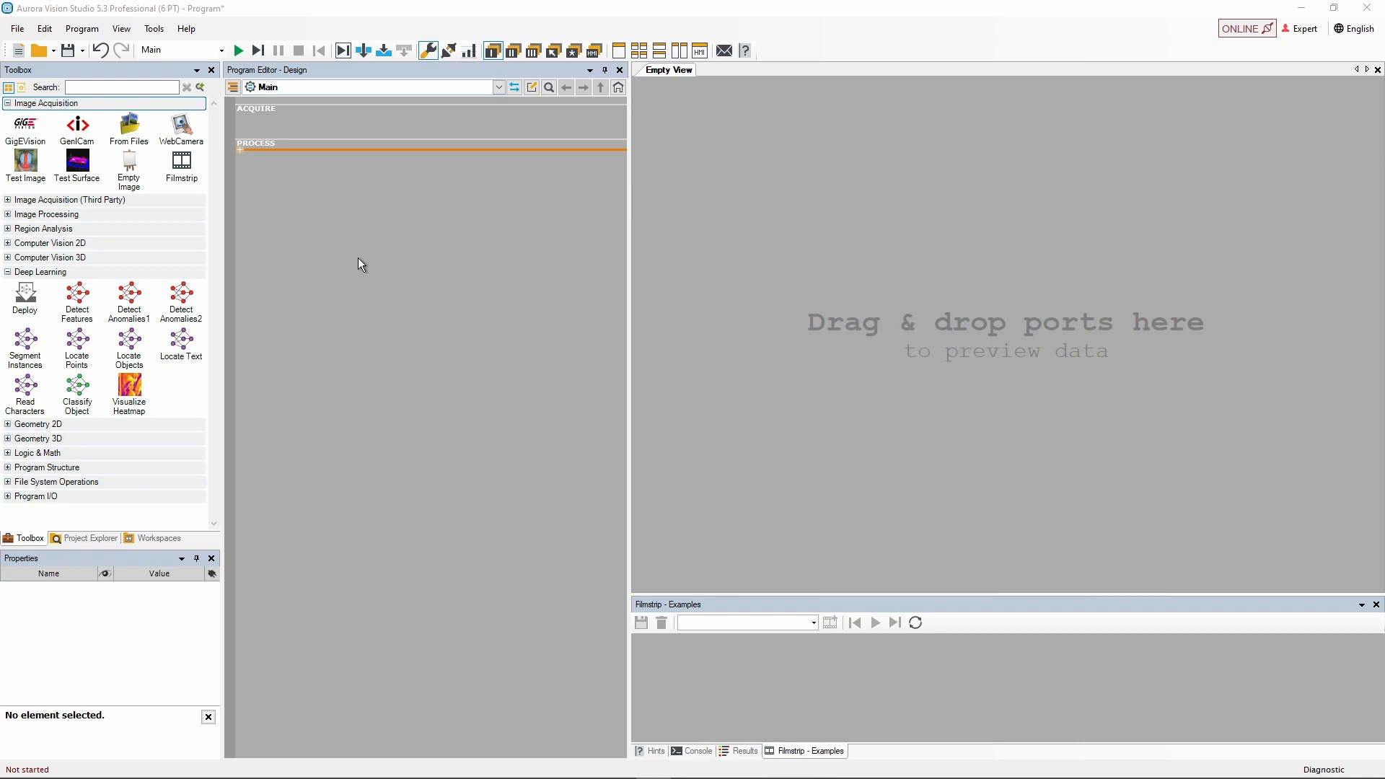
# Load the Thread dataset from DeepLearningExamples into the filmstrip.
pyautogui.click(176, 170)
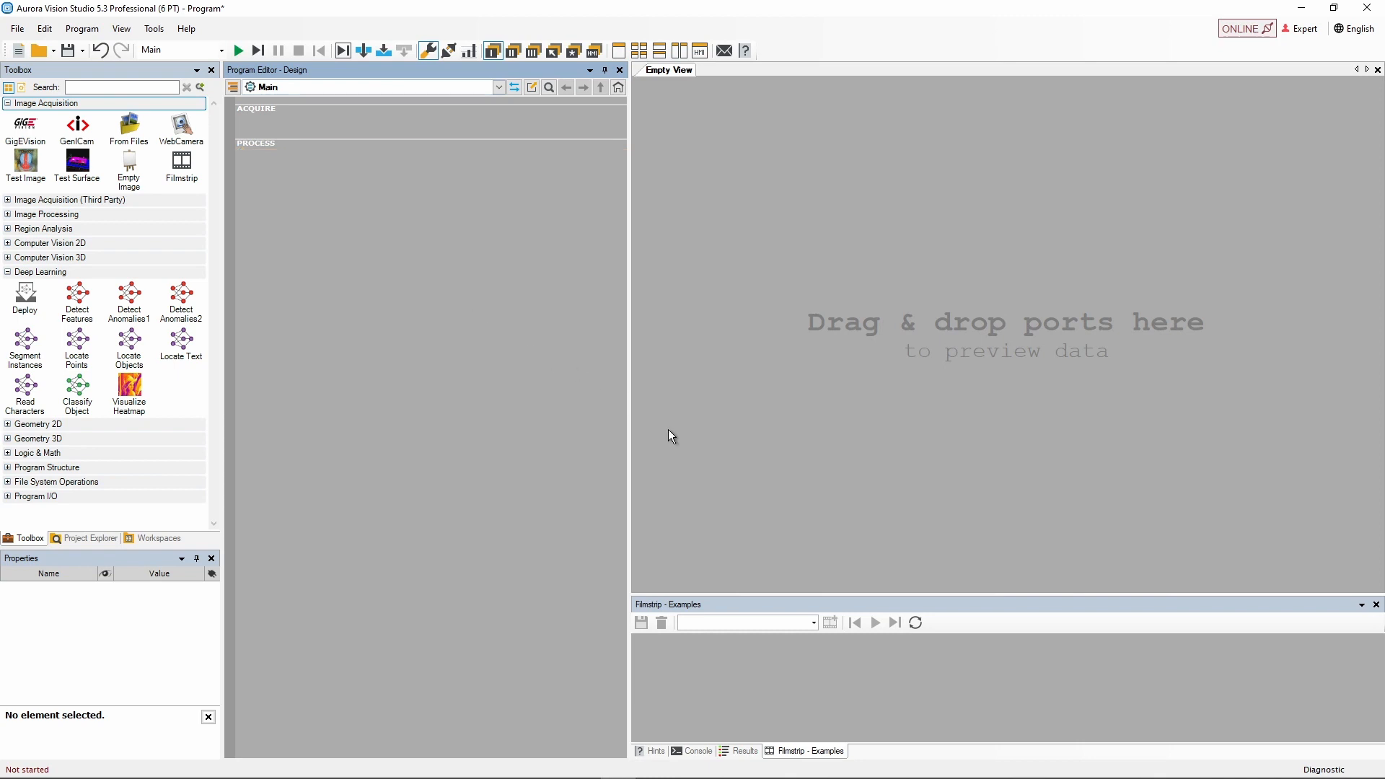
pyautogui.click(813, 623)
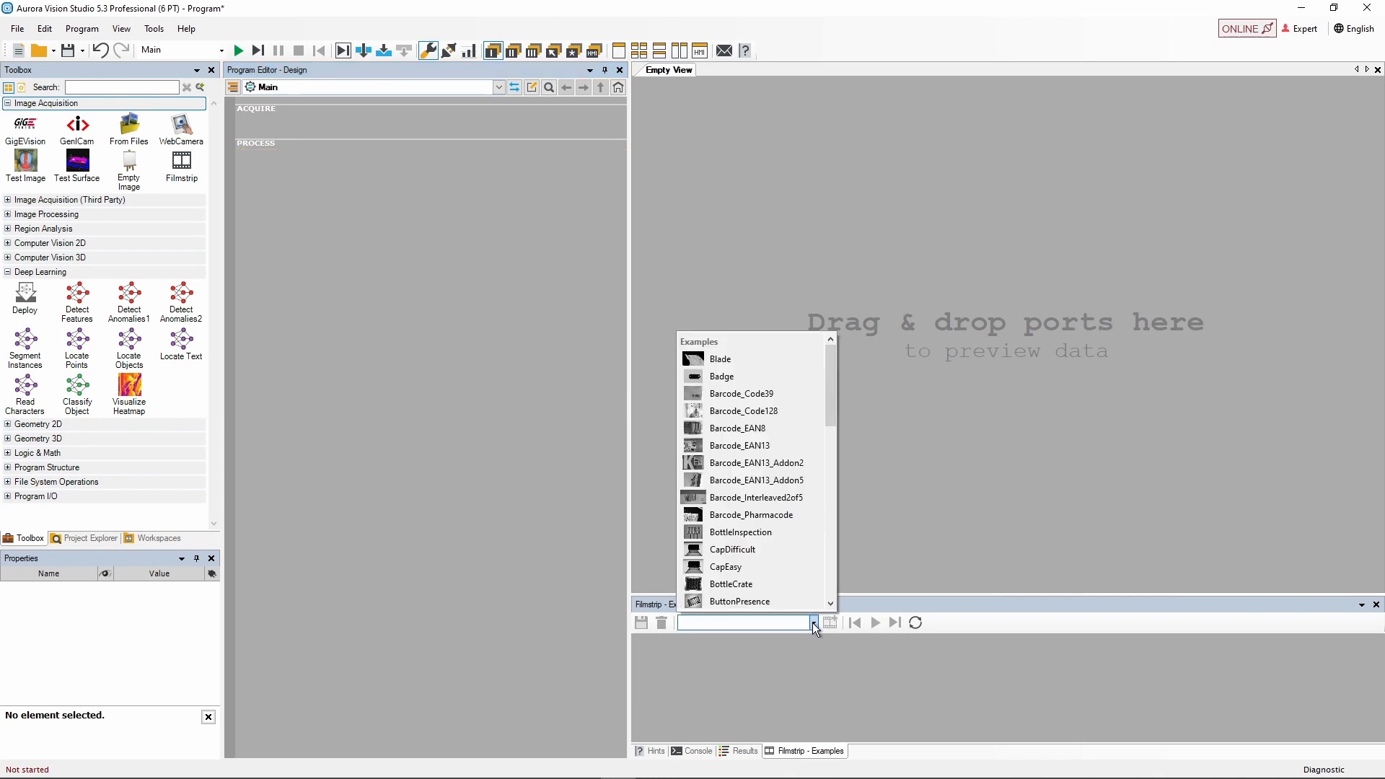
pyautogui.scroll(-5, 812, 529)
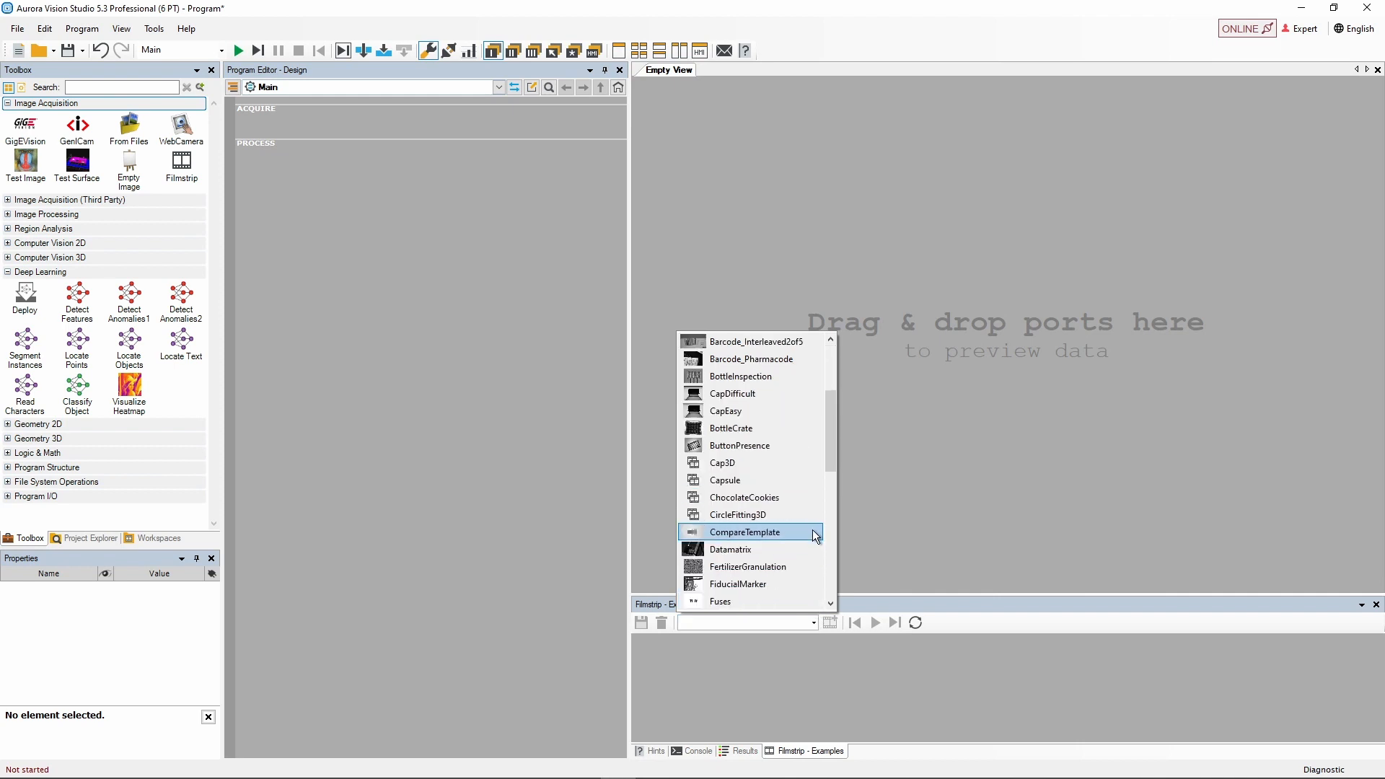
pyautogui.scroll(-6, 811, 530)
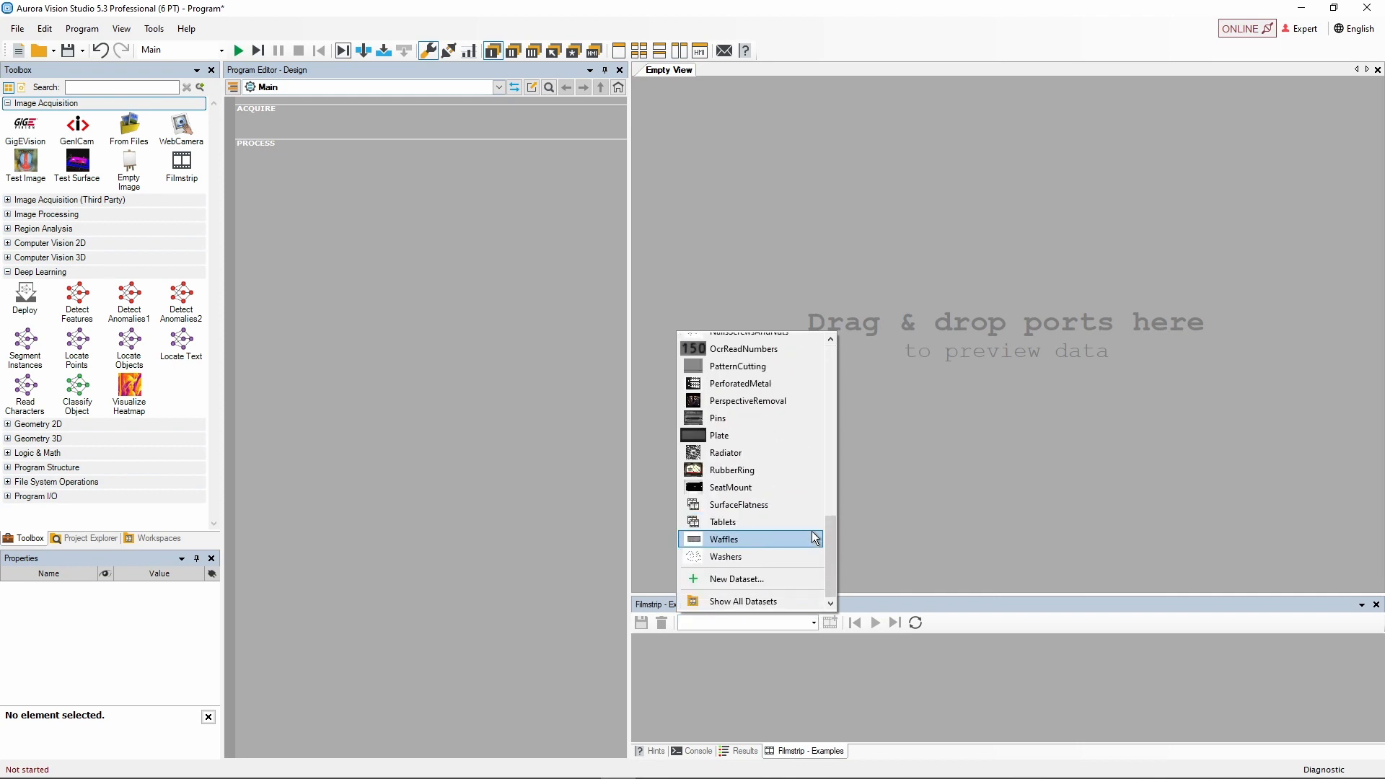
pyautogui.click(768, 601)
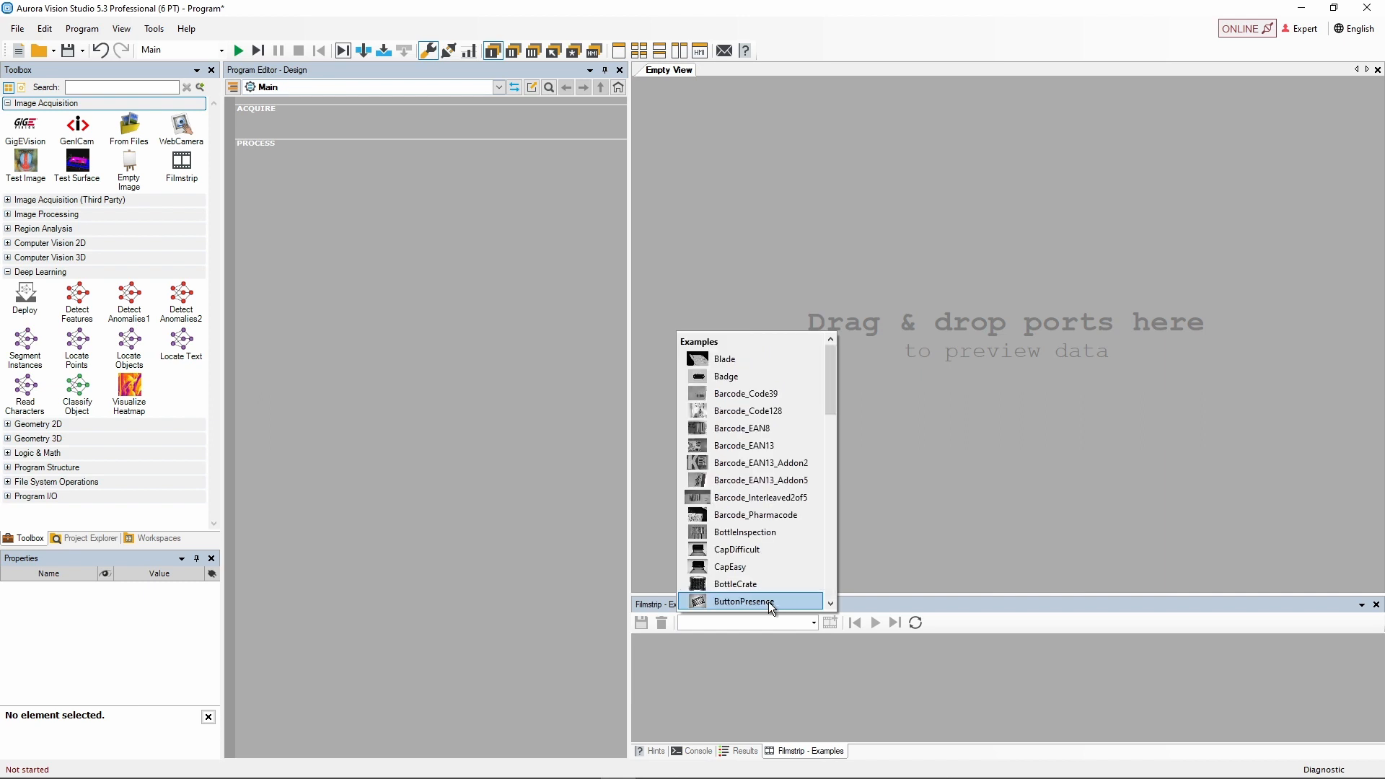
pyautogui.moveTo(828, 385); pyautogui.dragTo(832, 576)
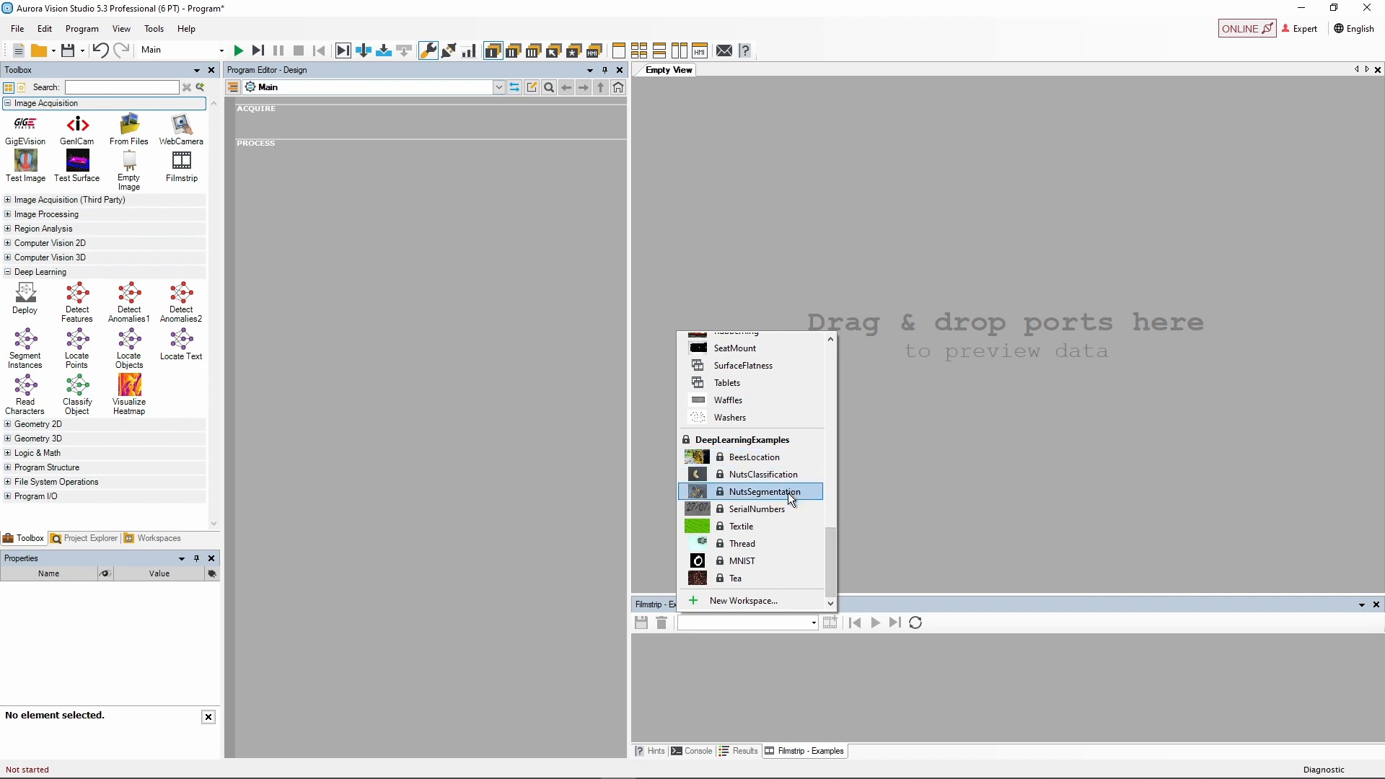
pyautogui.click(764, 542)
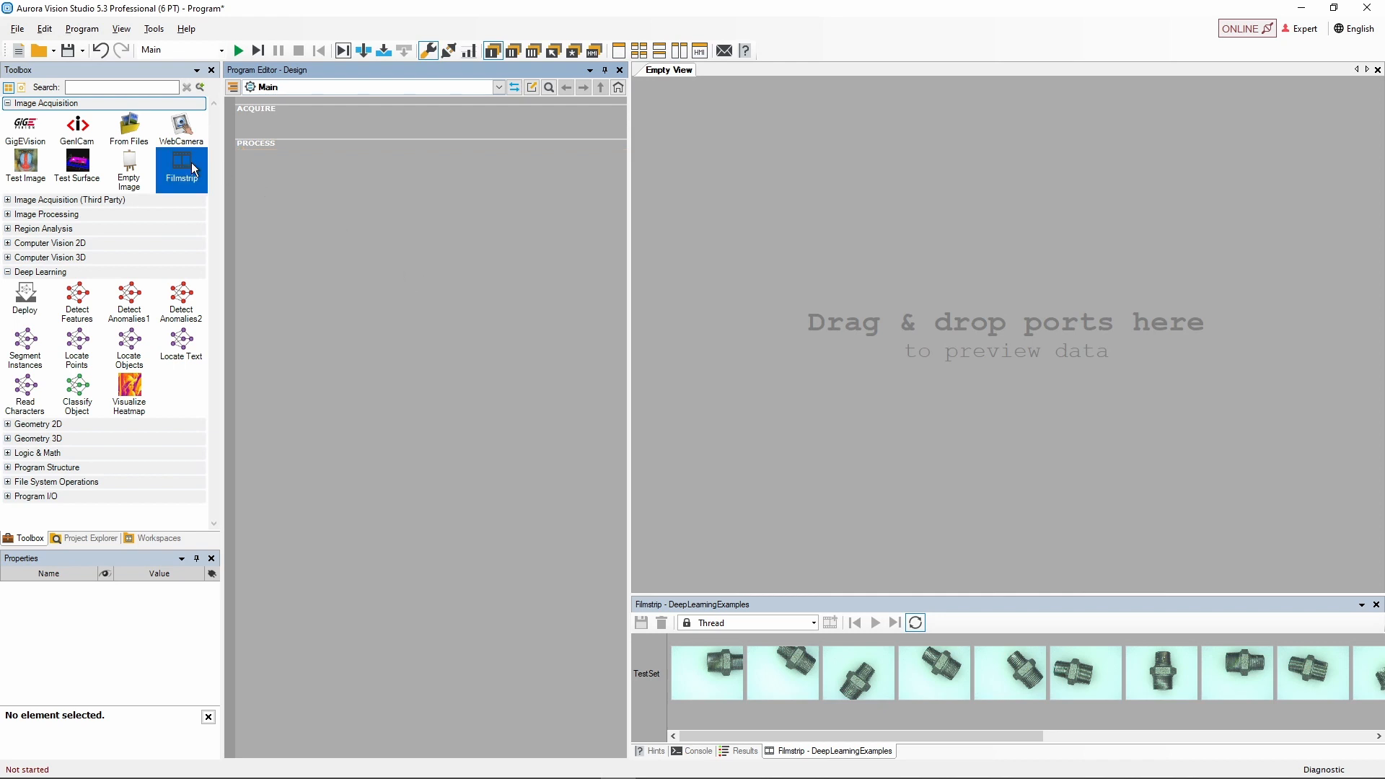
# Add a Filmstrip reader to the ACQUIRE section and switch the program to offline mode.
pyautogui.moveTo(178, 165); pyautogui.dragTo(345, 116)
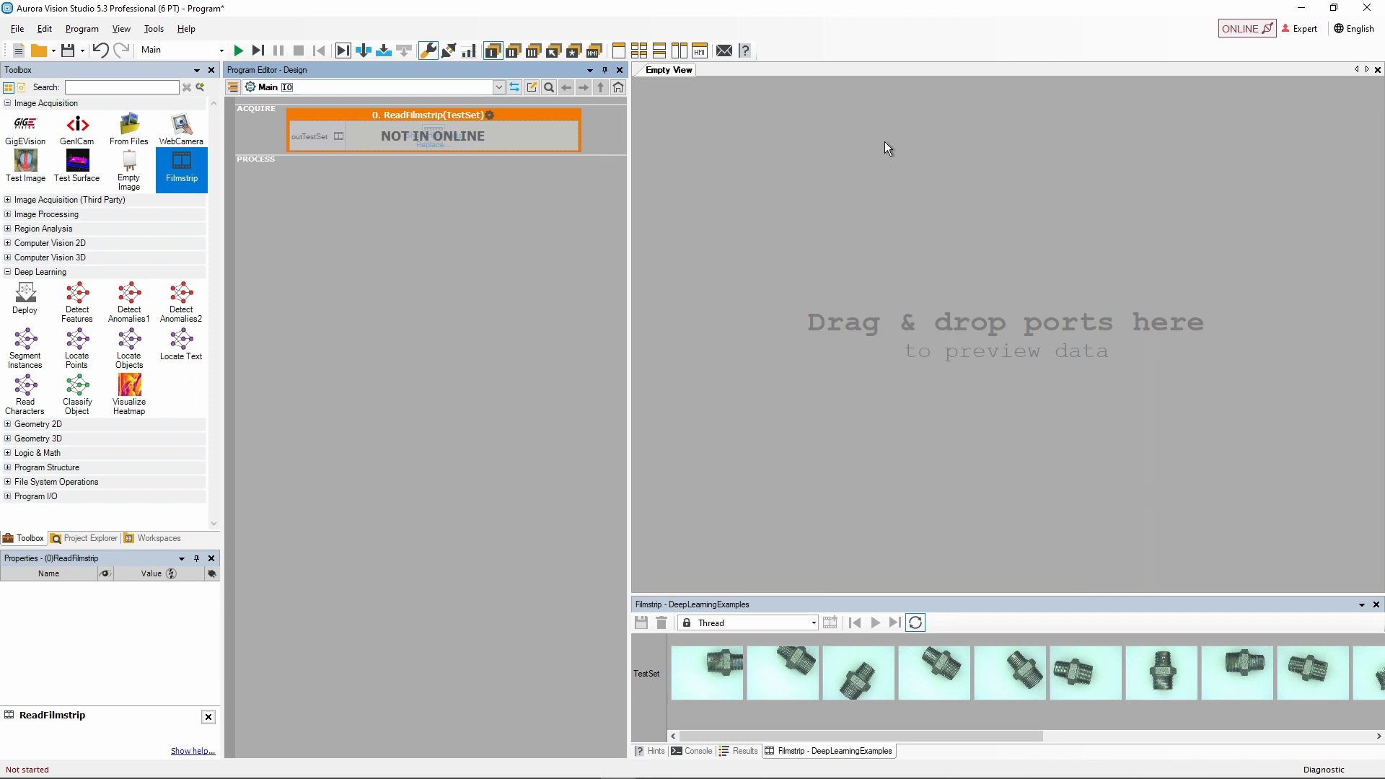
pyautogui.click(1240, 28)
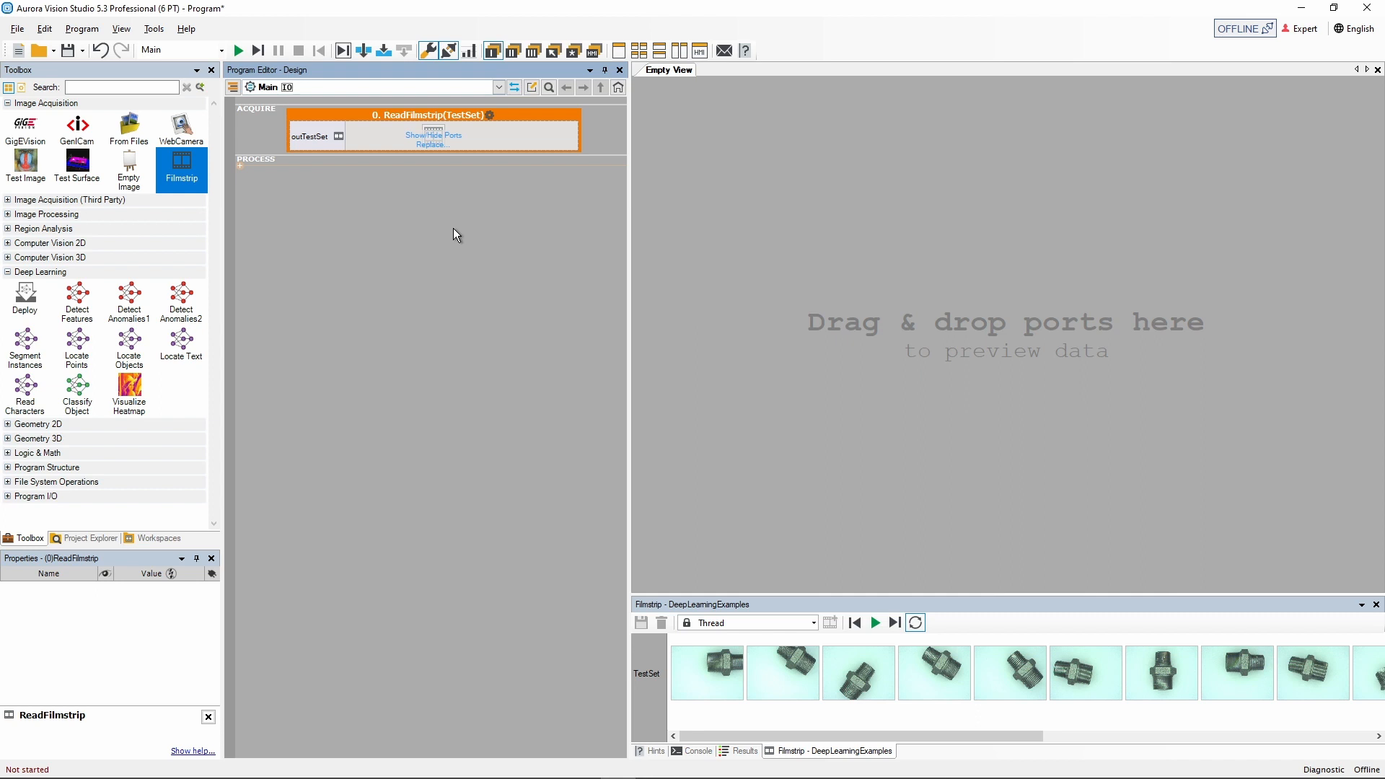
# Preview the filmstrip's outTestSet output and step through its images by iterating the program repeatedly.
pyautogui.moveTo(317, 128); pyautogui.dragTo(704, 264)
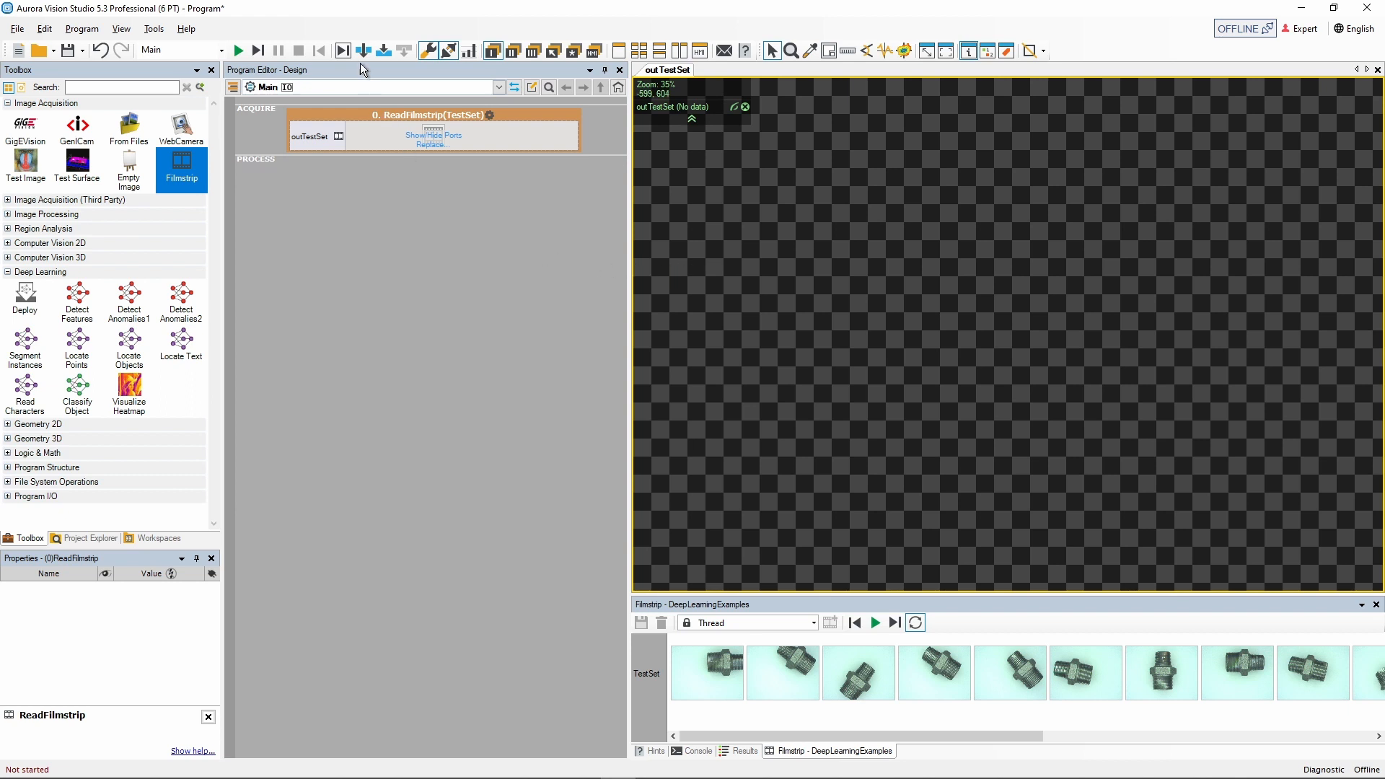
pyautogui.click(344, 48)
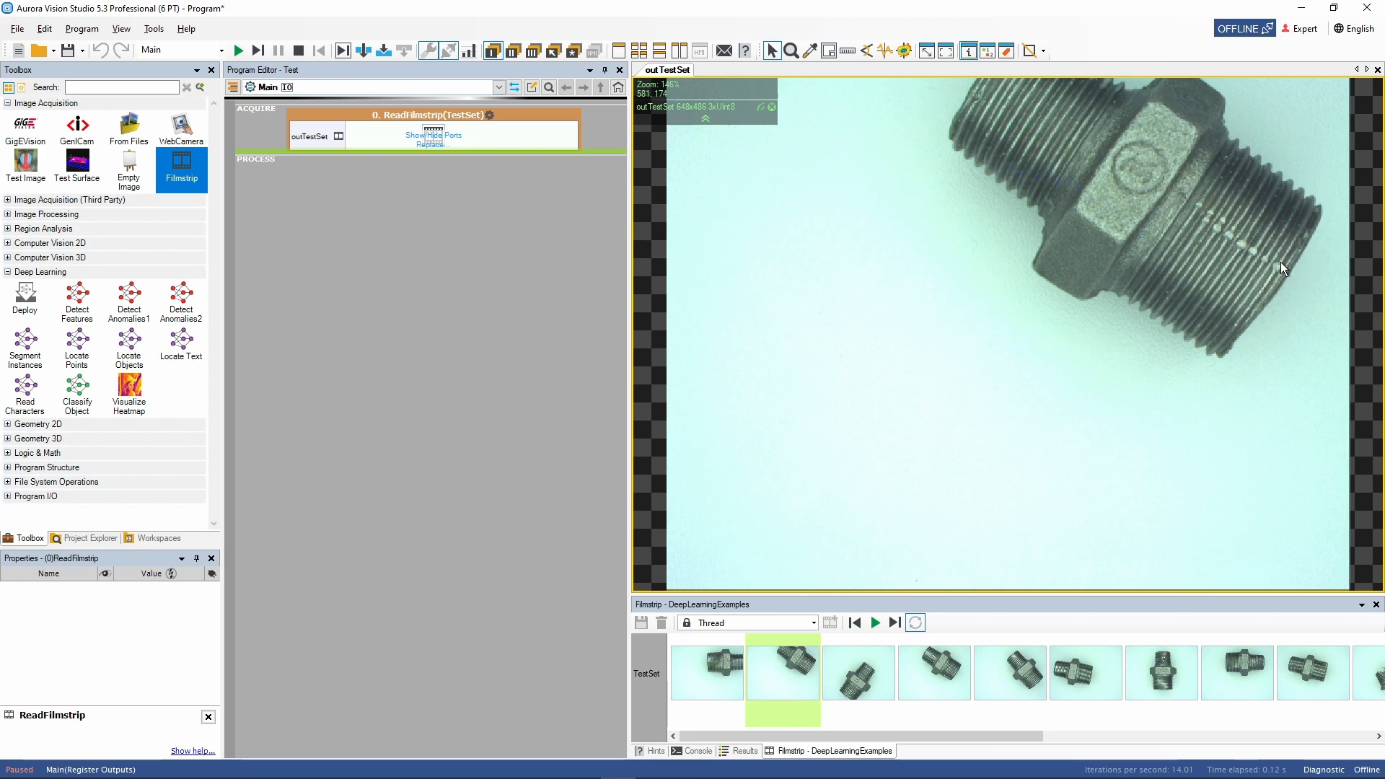
pyautogui.click(343, 50)
pyautogui.click(342, 51)
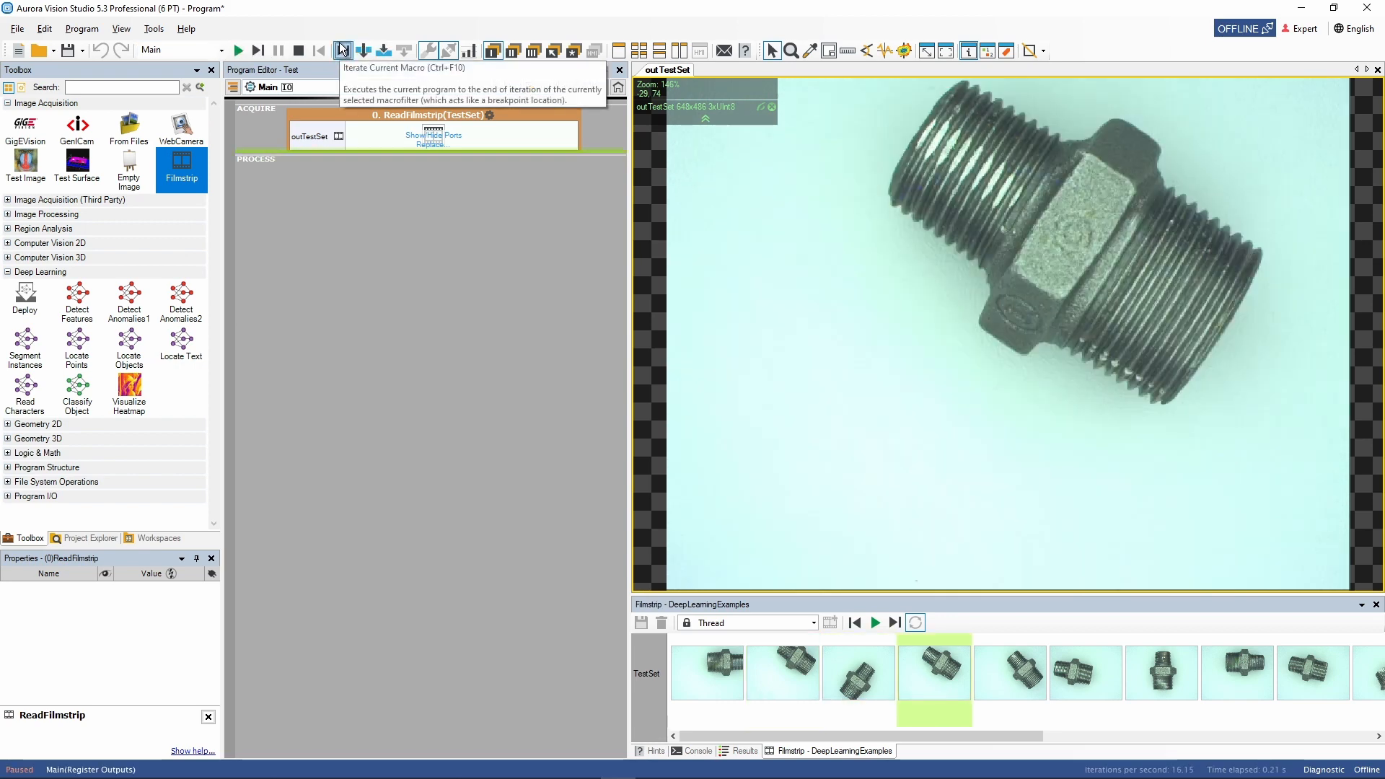
pyautogui.click(342, 51)
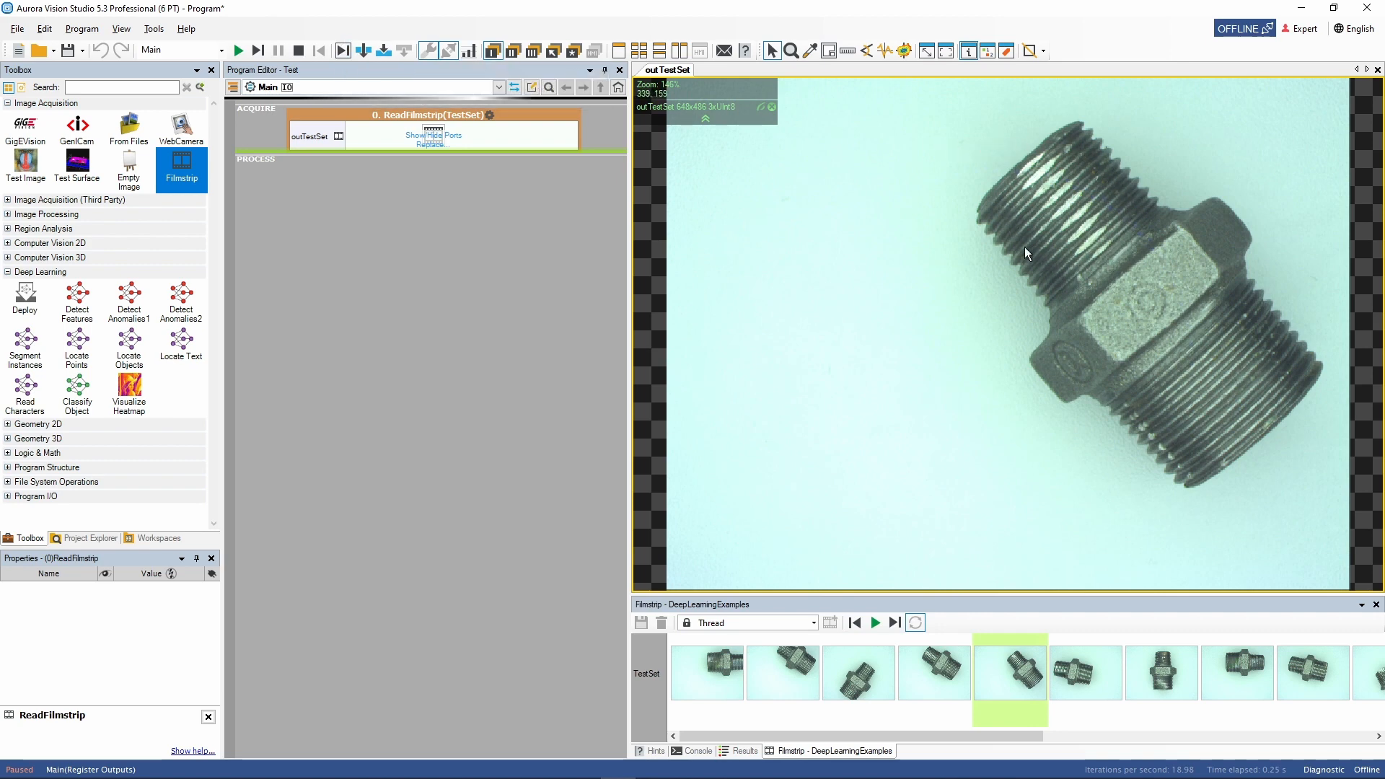
pyautogui.click(261, 49)
pyautogui.click(261, 47)
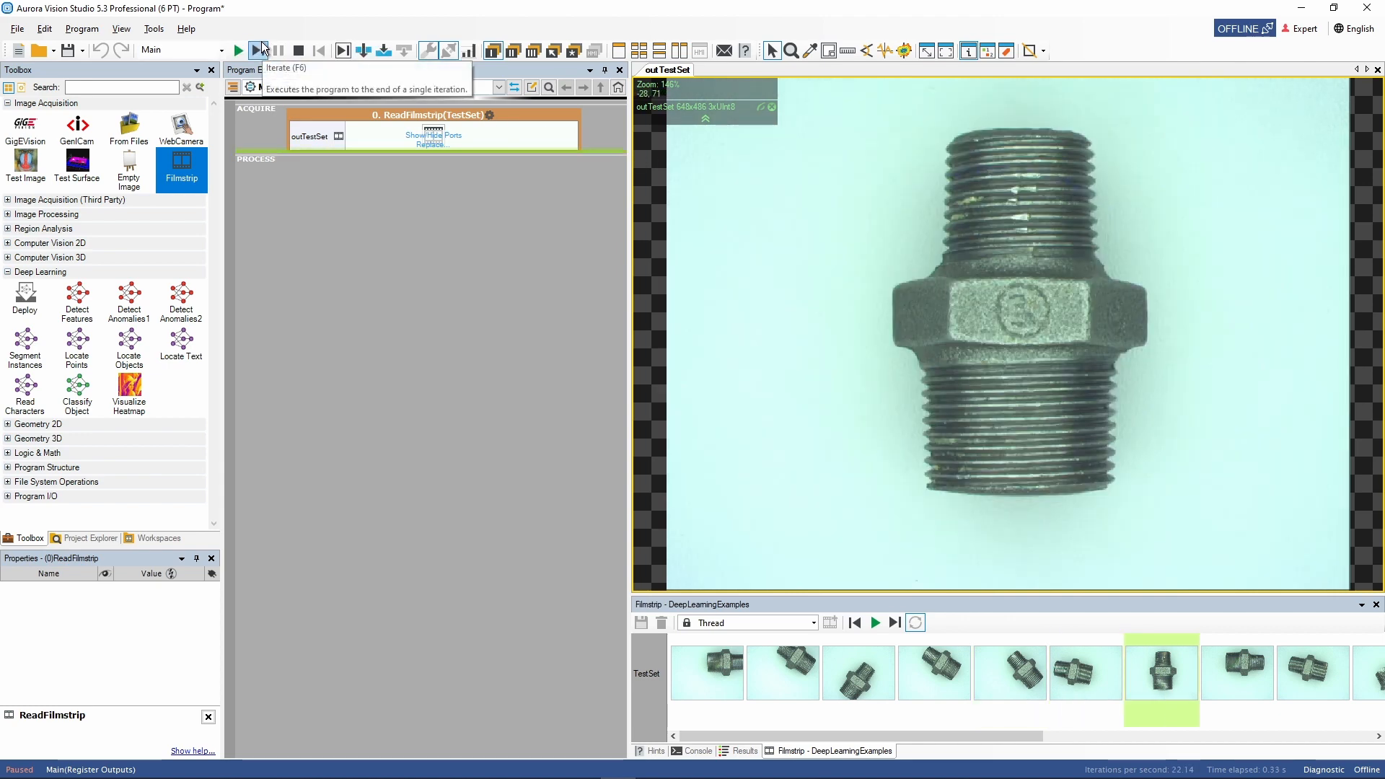
pyautogui.click(258, 49)
pyautogui.click(258, 49)
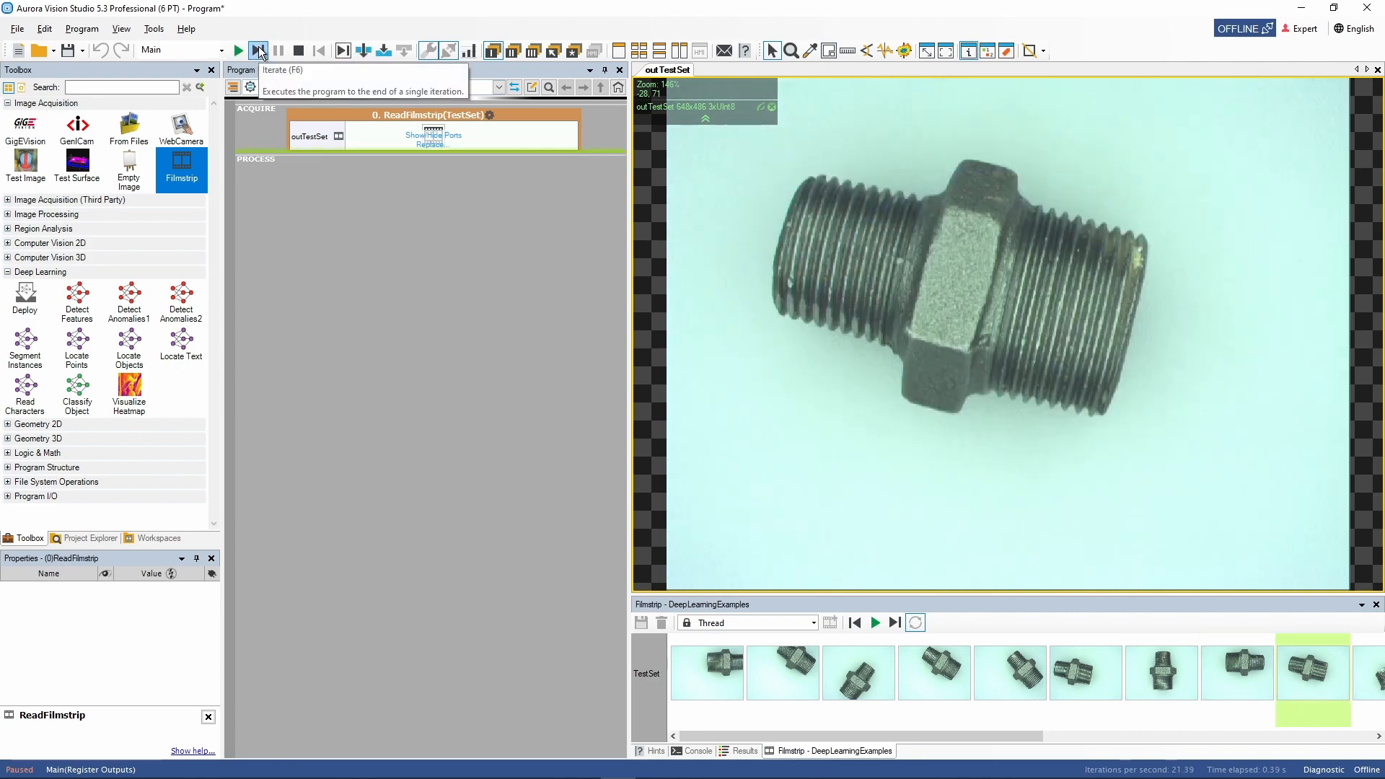
pyautogui.click(259, 48)
pyautogui.click(258, 49)
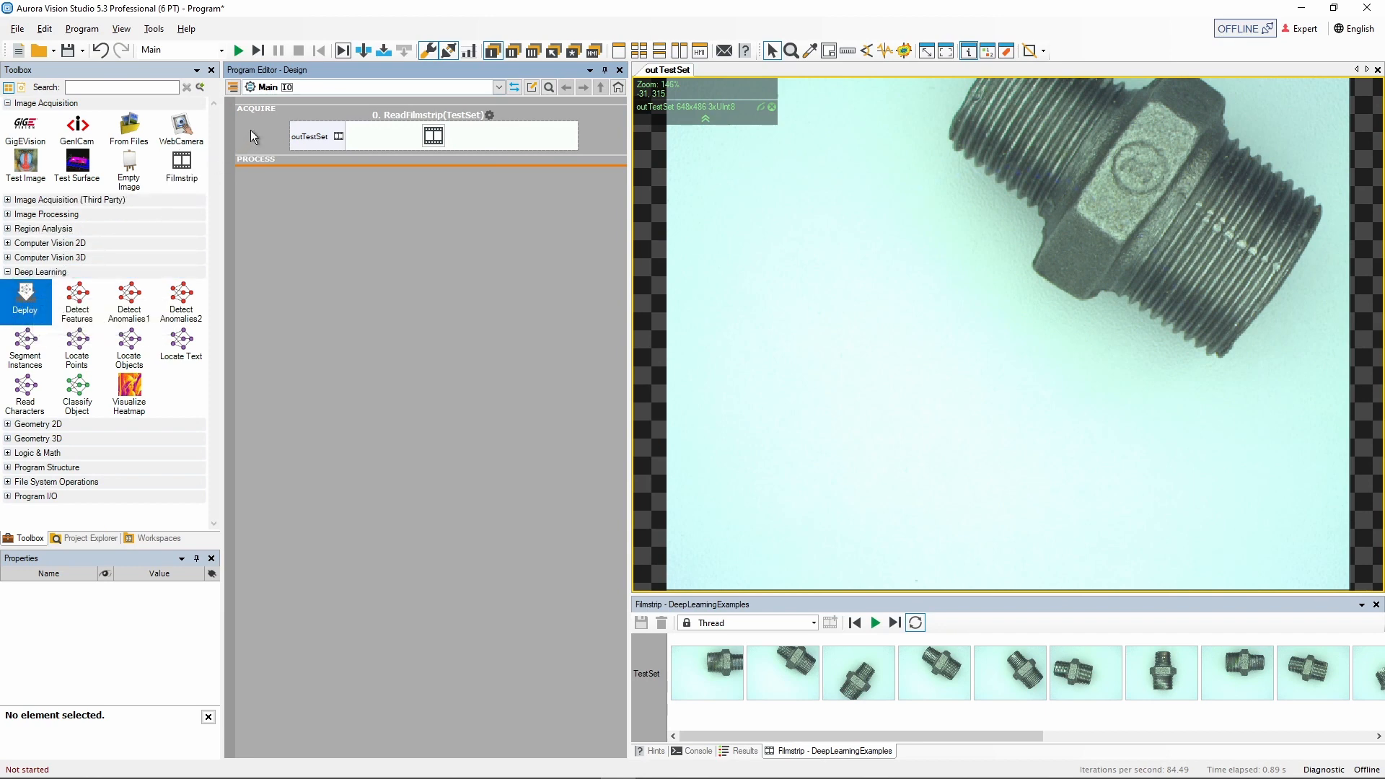
# Show all program sections and add a Deploy filter with the DetectFeatures variant to INITIALIZE.
pyautogui.click(232, 87)
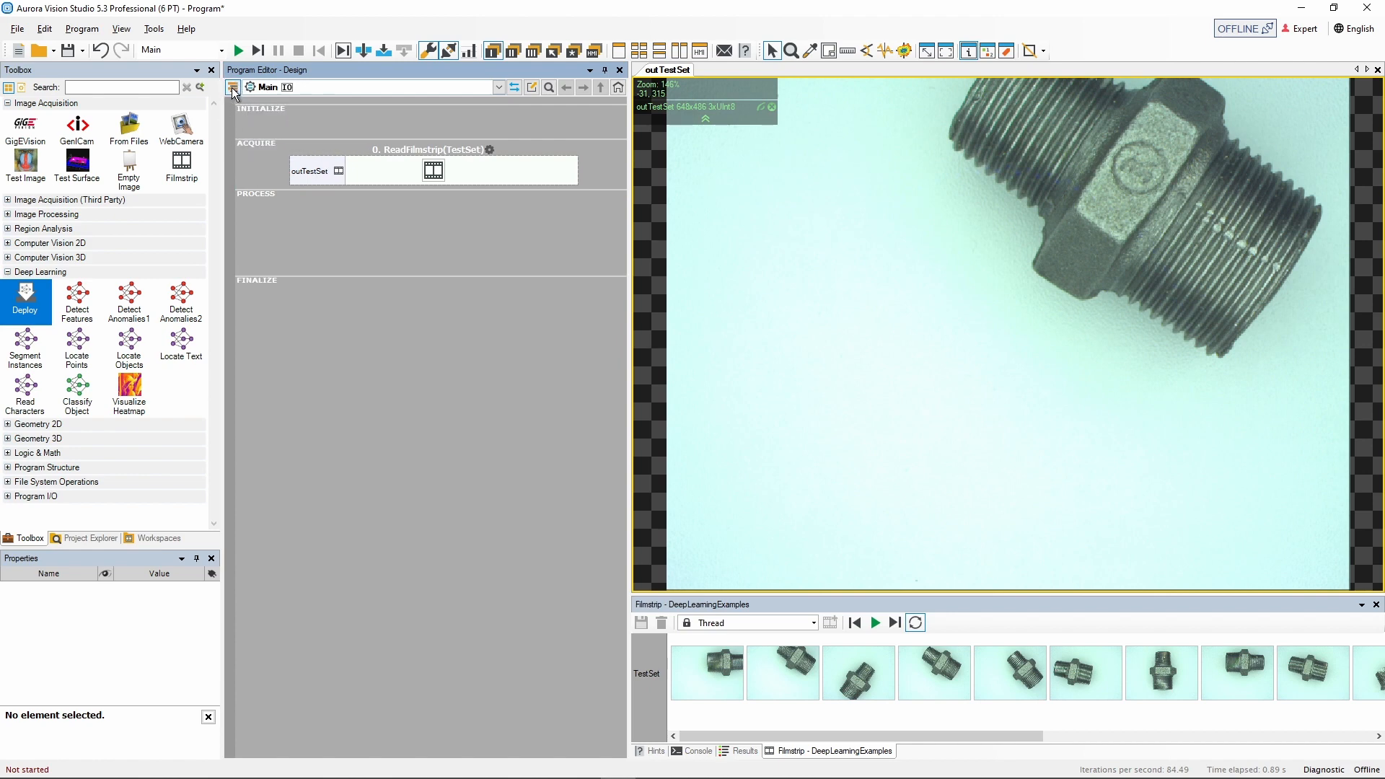
pyautogui.moveTo(25, 302); pyautogui.dragTo(352, 117)
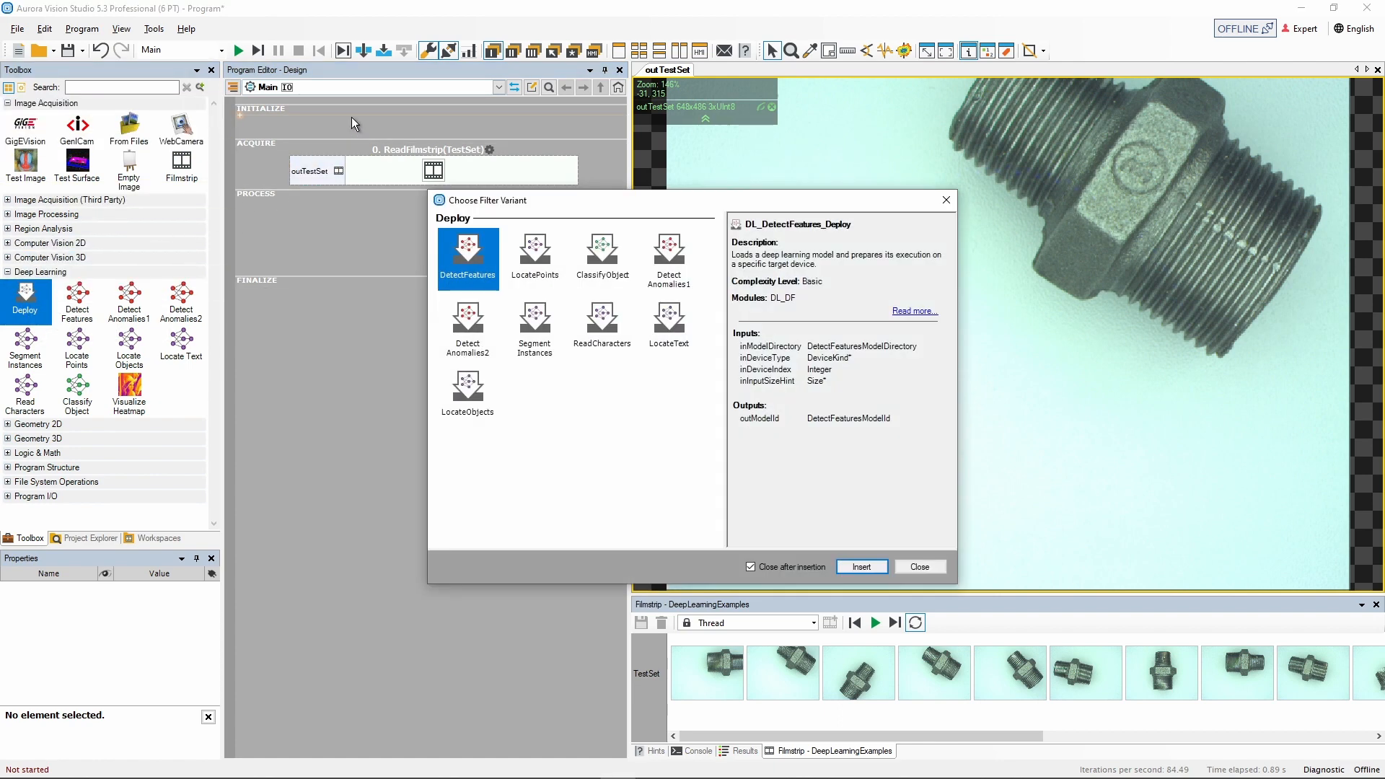
pyautogui.doubleClick(473, 261)
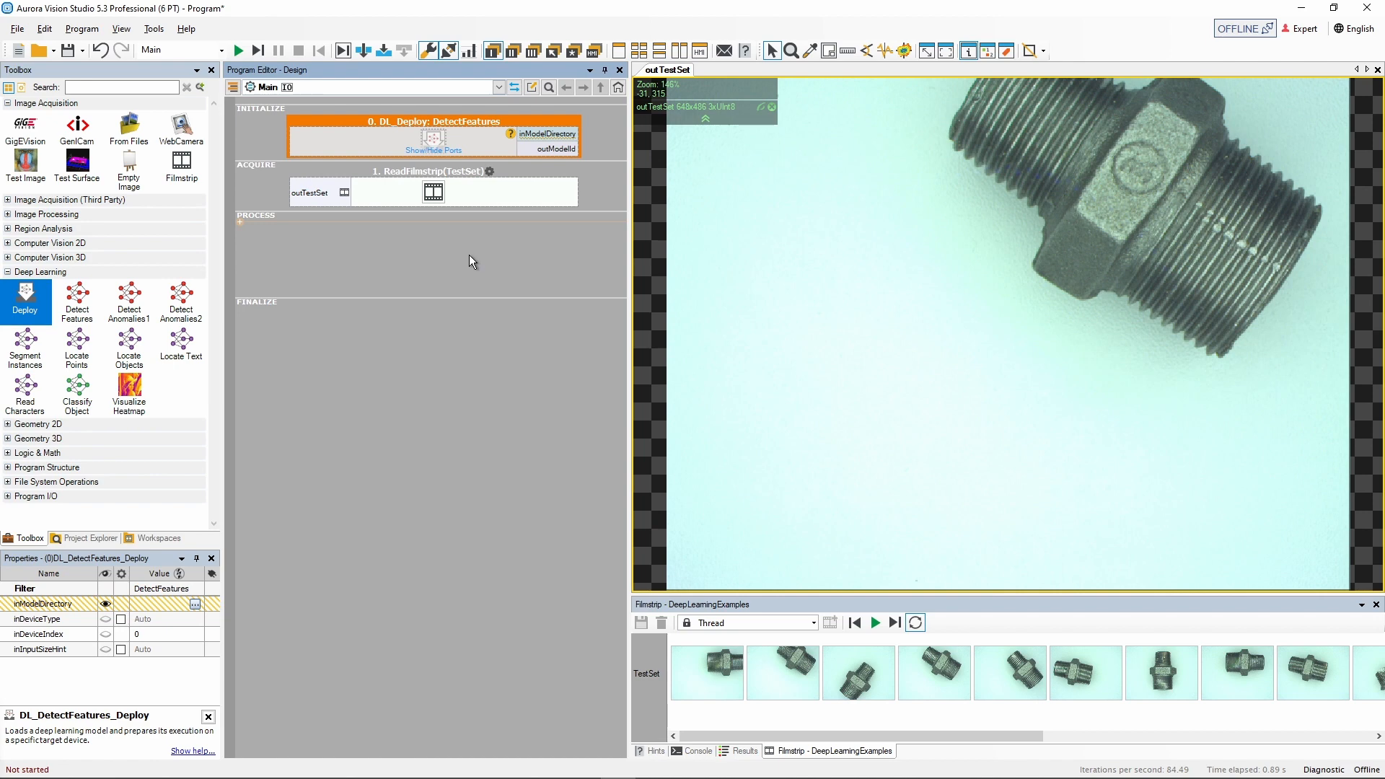
# Add a Detect Features filter to PROCESS, wiring its inImage from the filmstrip and inModelId from the Deploy filter.
pyautogui.moveTo(77, 303); pyautogui.dragTo(396, 249)
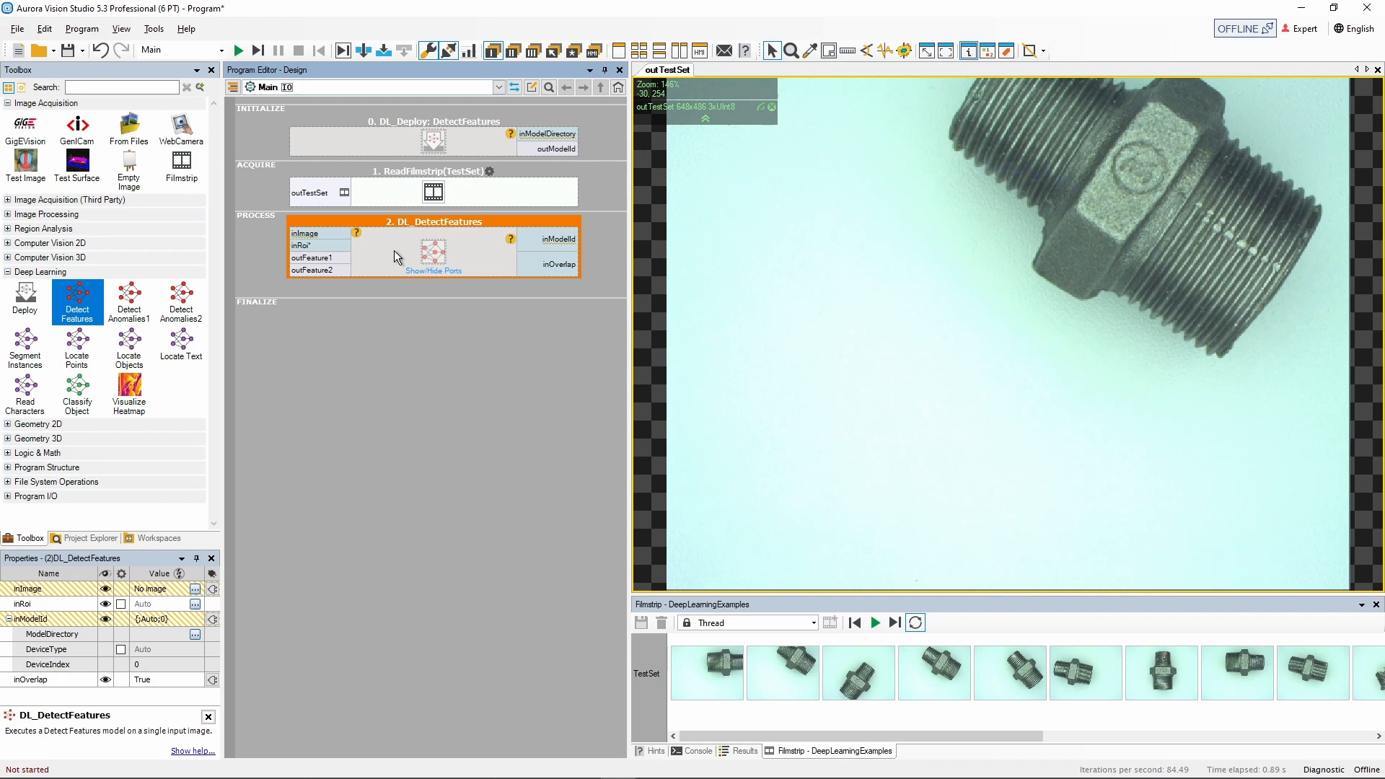
pyautogui.moveTo(318, 191); pyautogui.dragTo(292, 234)
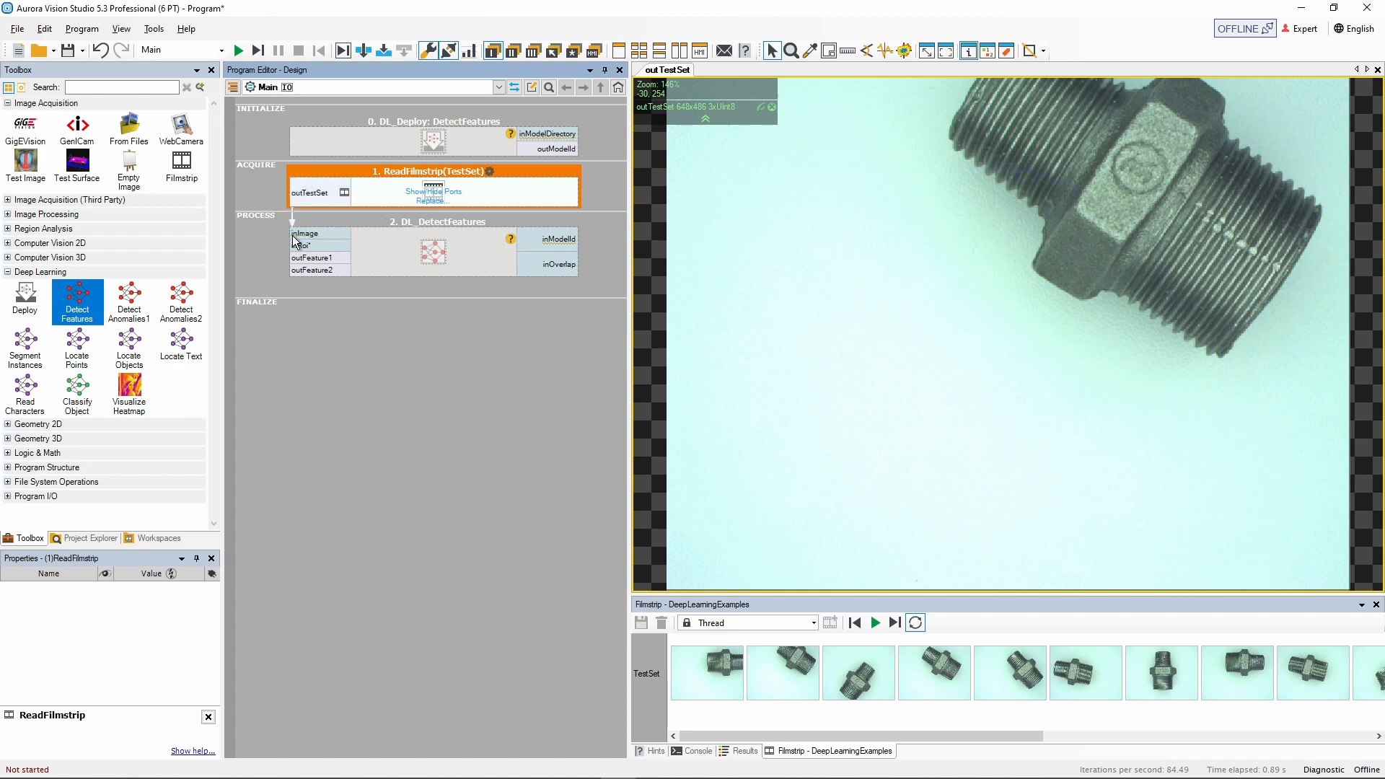
pyautogui.moveTo(568, 151); pyautogui.dragTo(572, 247)
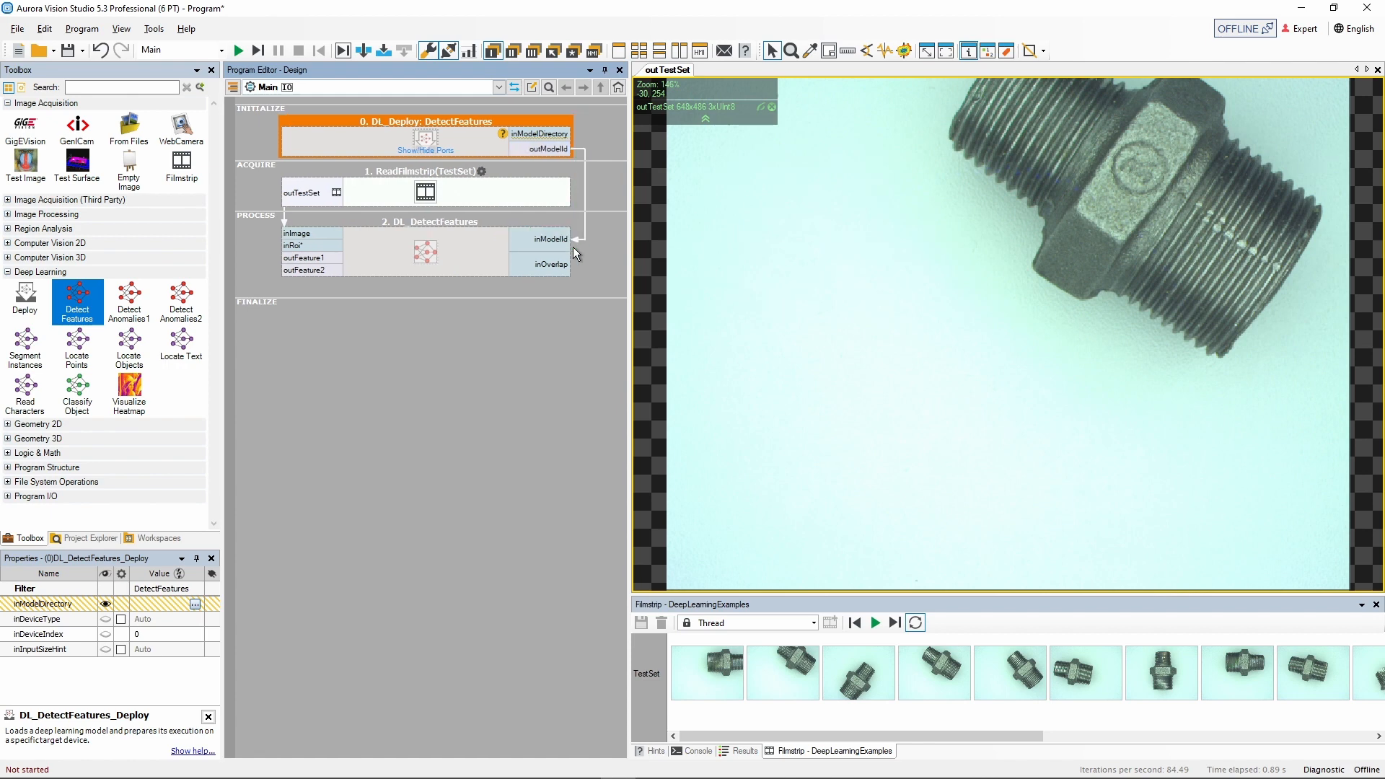
# Set the Deploy filter's inModelDirectory to C:\Tutorials\Detect Features\Model.
pyautogui.click(525, 132)
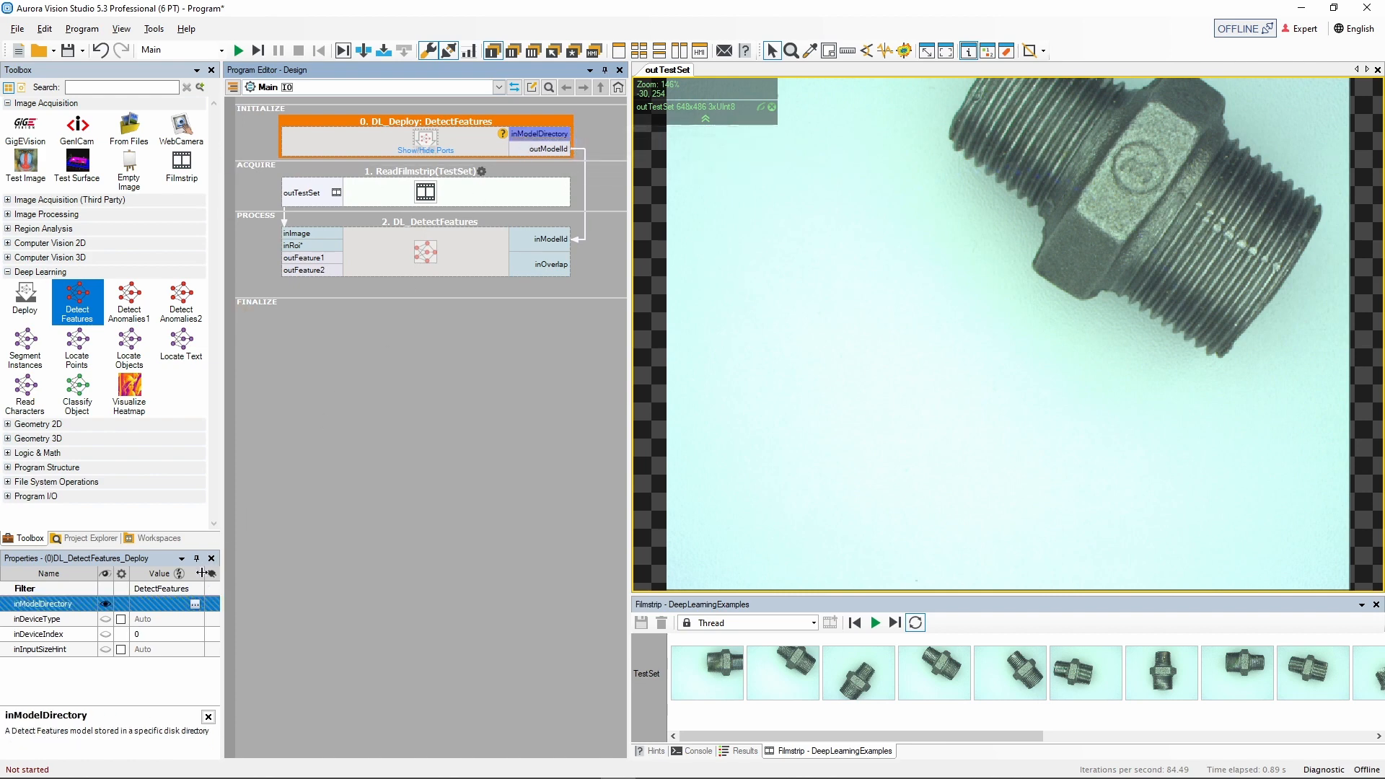
pyautogui.click(194, 604)
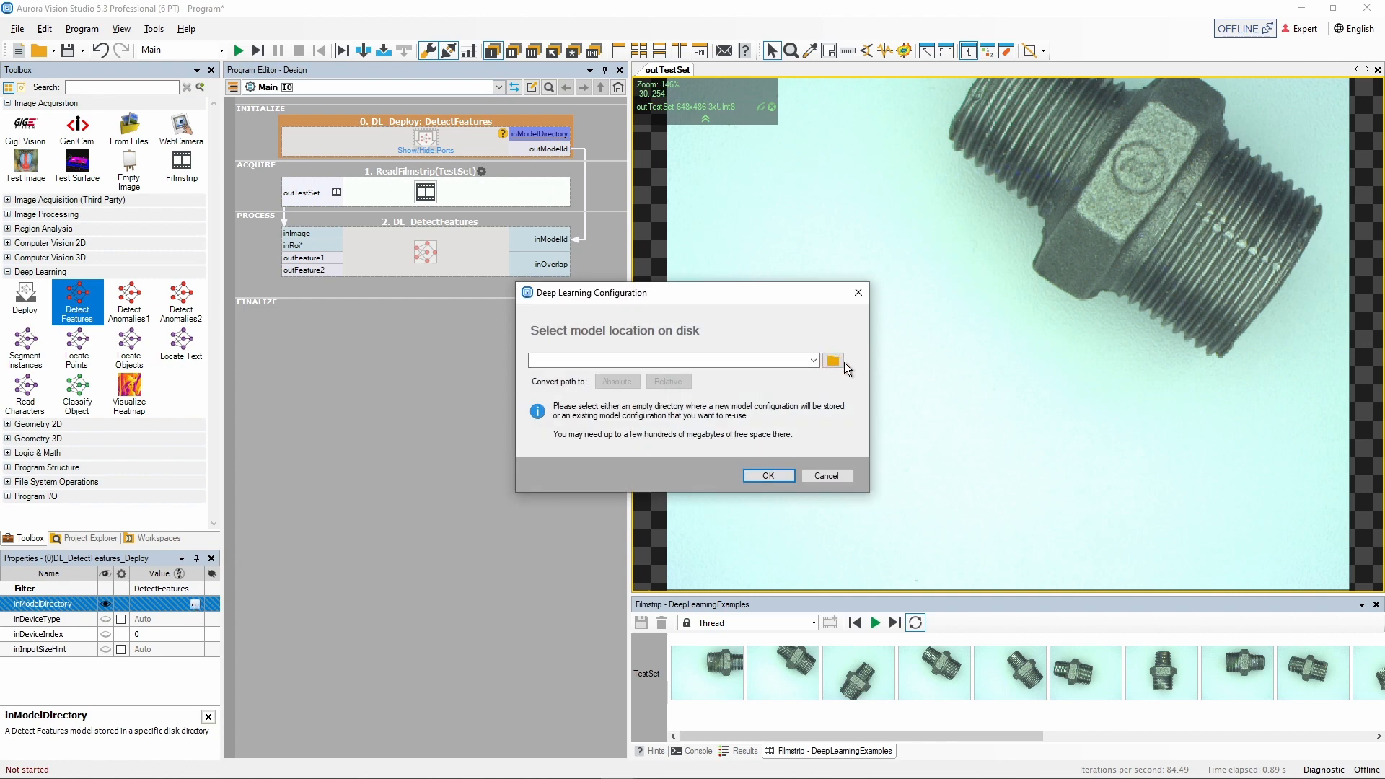
pyautogui.click(646, 361)
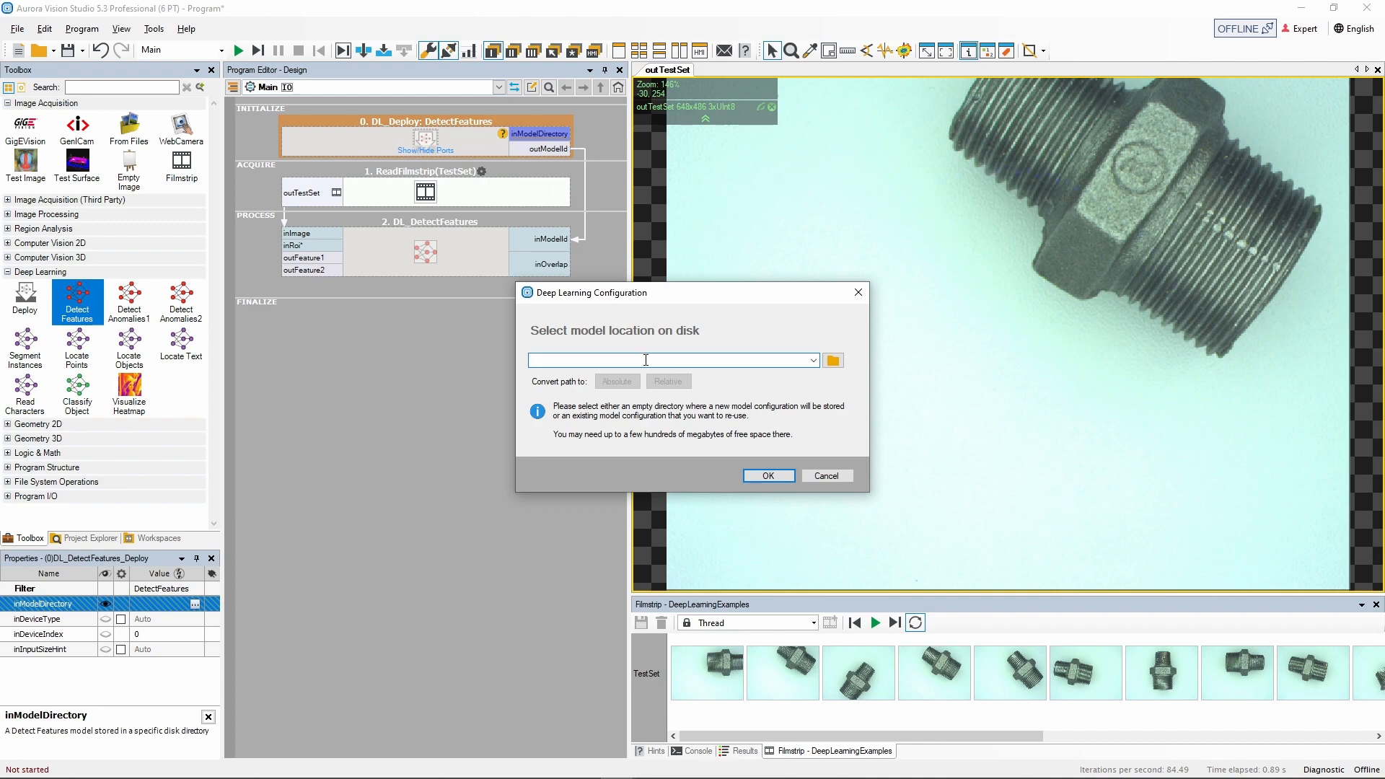
pyautogui.write('C:\\Tutorials\\Detect Features\\Model')
pyautogui.click(766, 478)
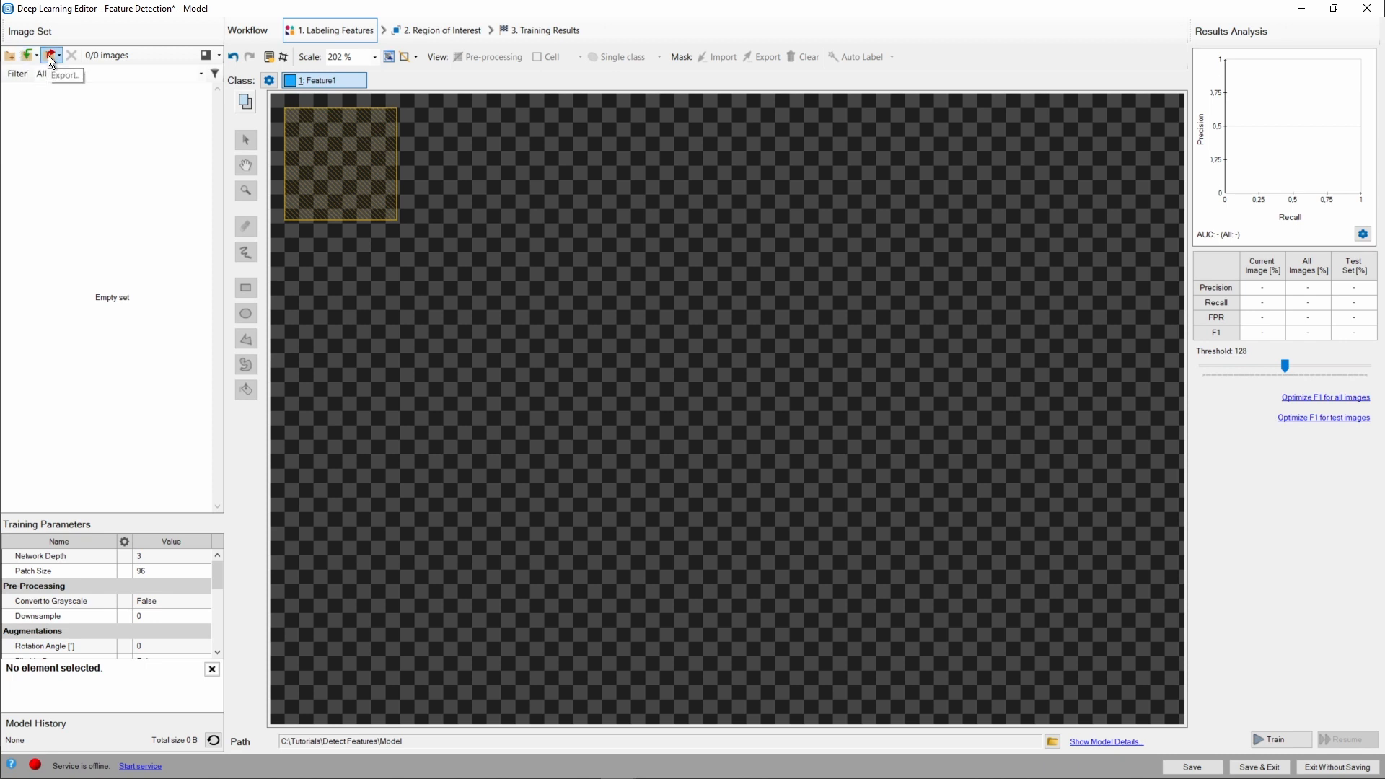
# Add all images from the Training Set folder to the editor's image set.
pyautogui.click(10, 57)
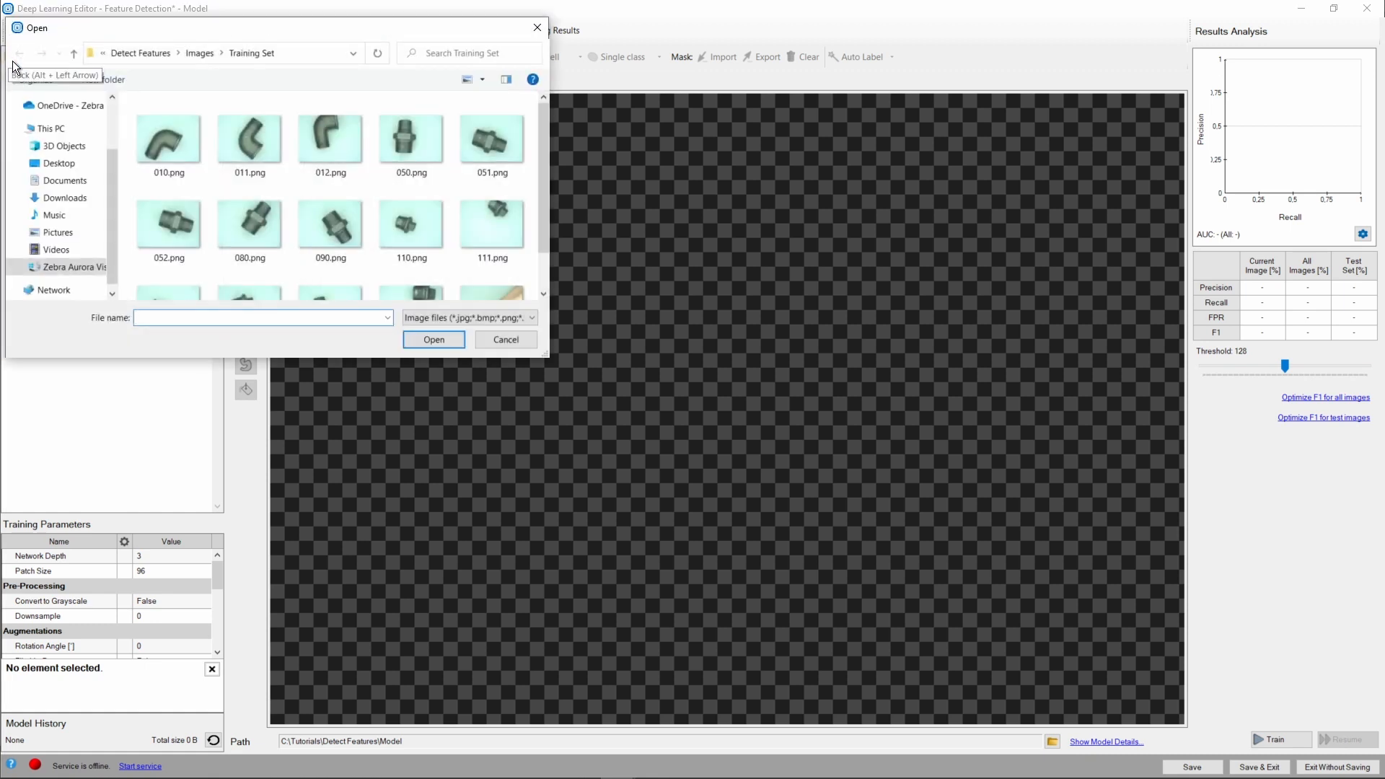
pyautogui.click(169, 144)
pyautogui.hotkey('ctrl', 'a')
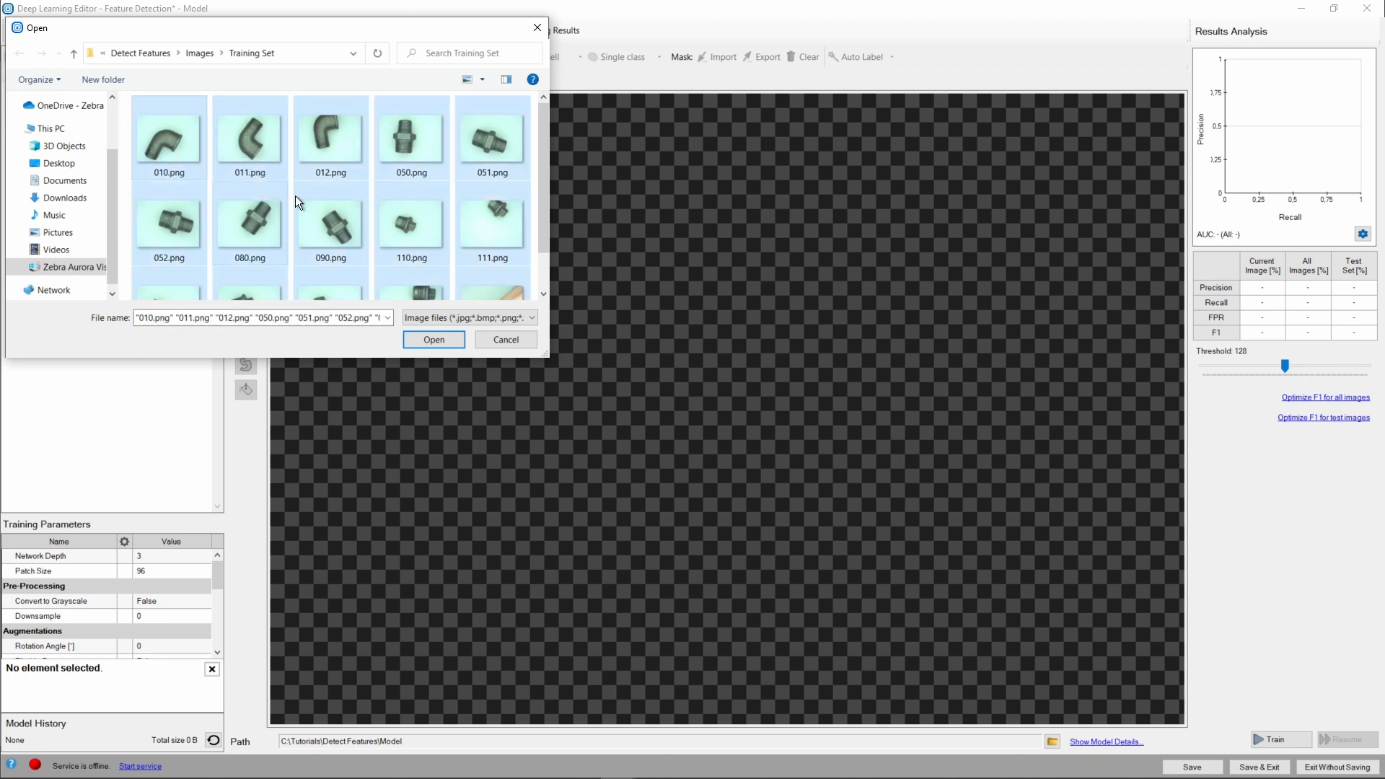
pyautogui.click(431, 340)
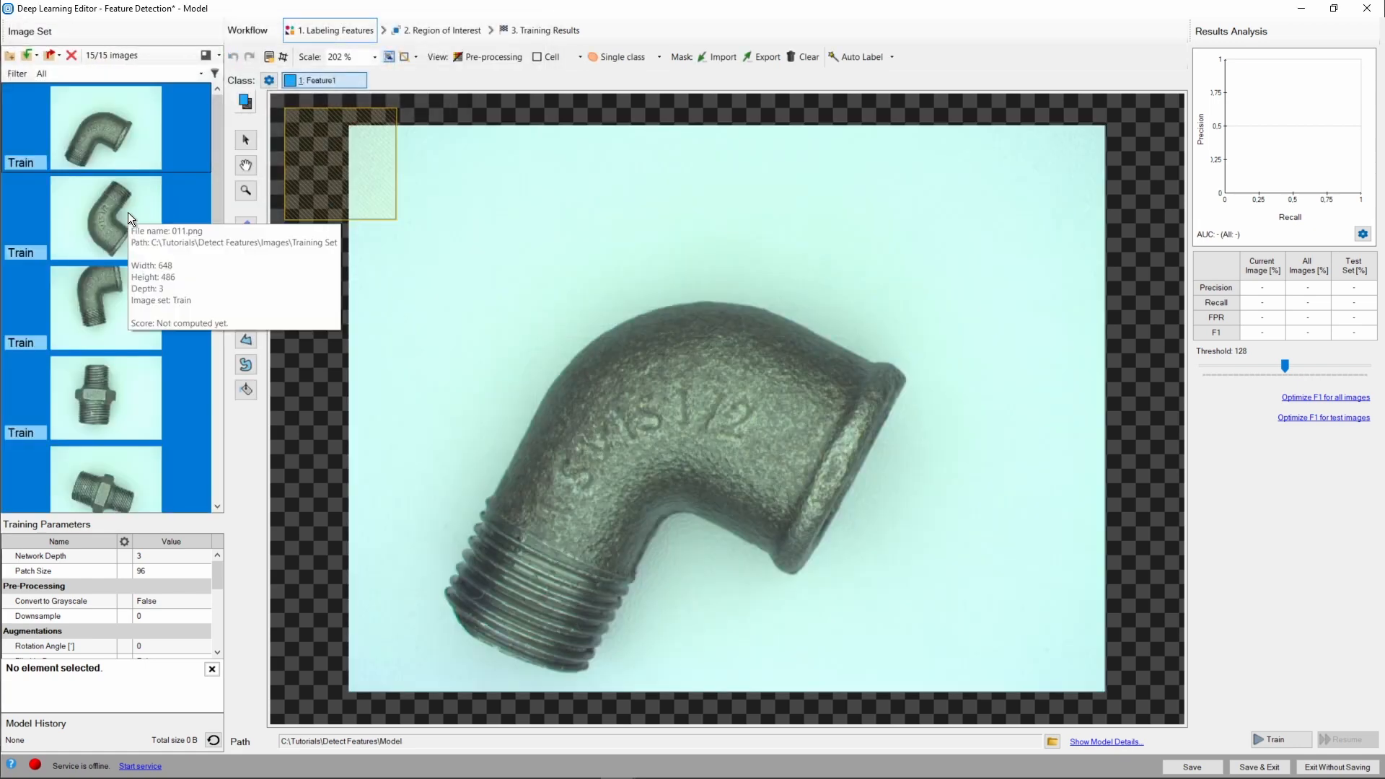
# Browse through the loaded training images and their set types in the image list.
pyautogui.click(118, 156)
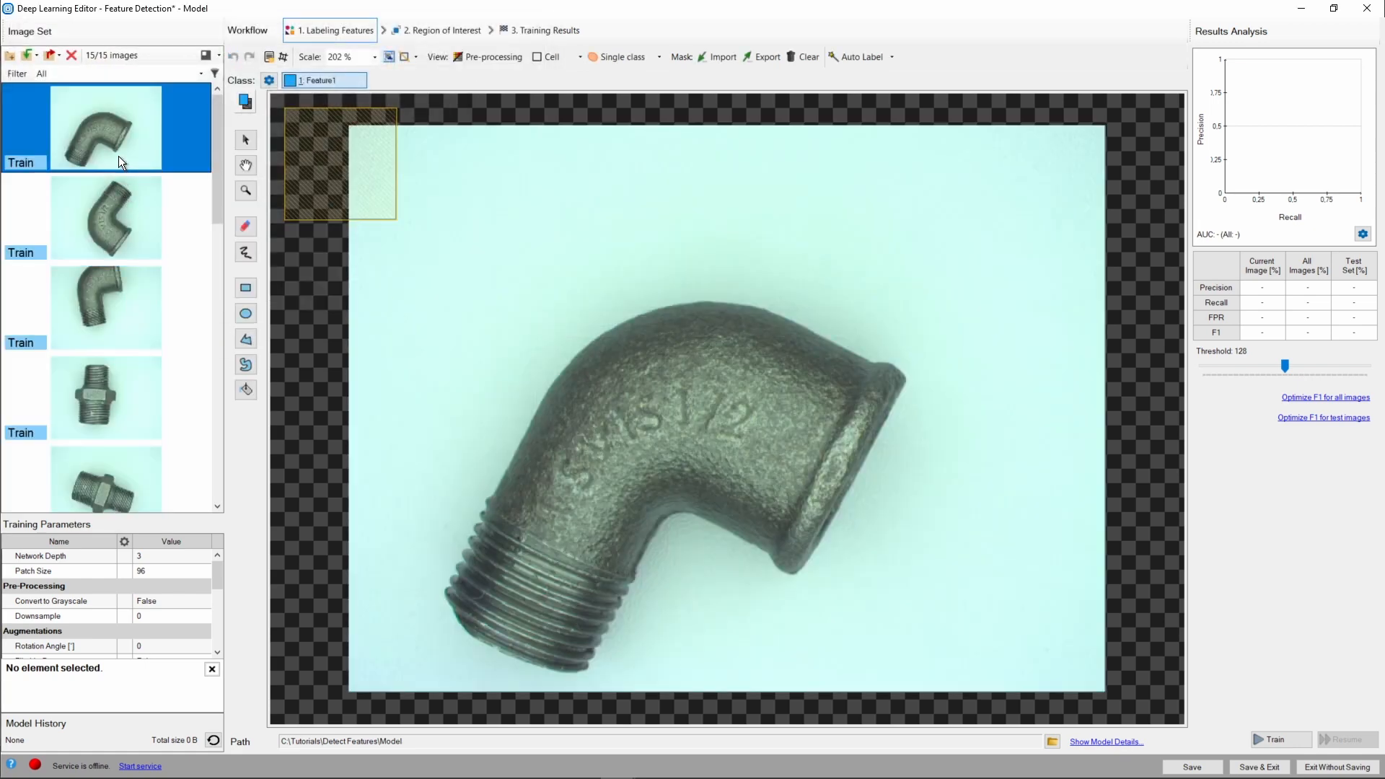
pyautogui.click(113, 205)
pyautogui.click(108, 290)
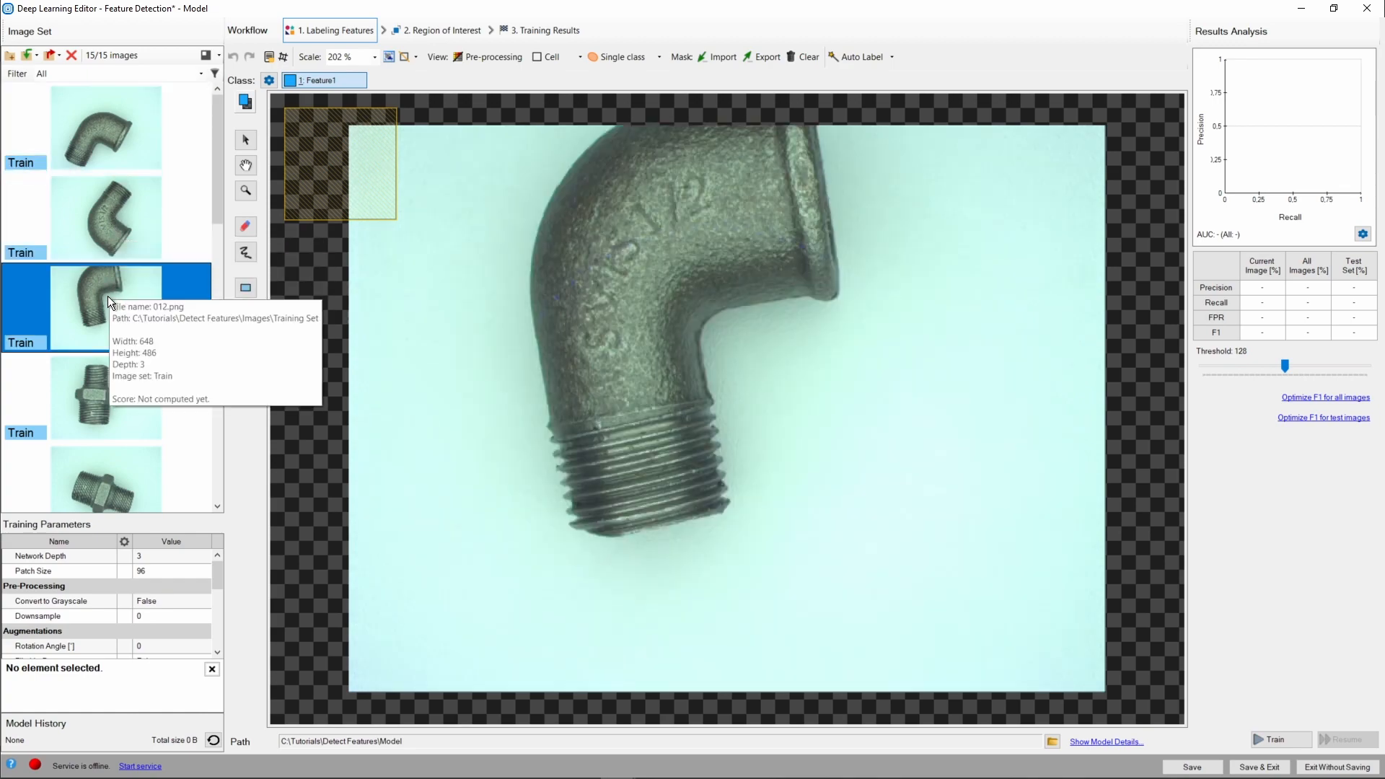
pyautogui.click(105, 383)
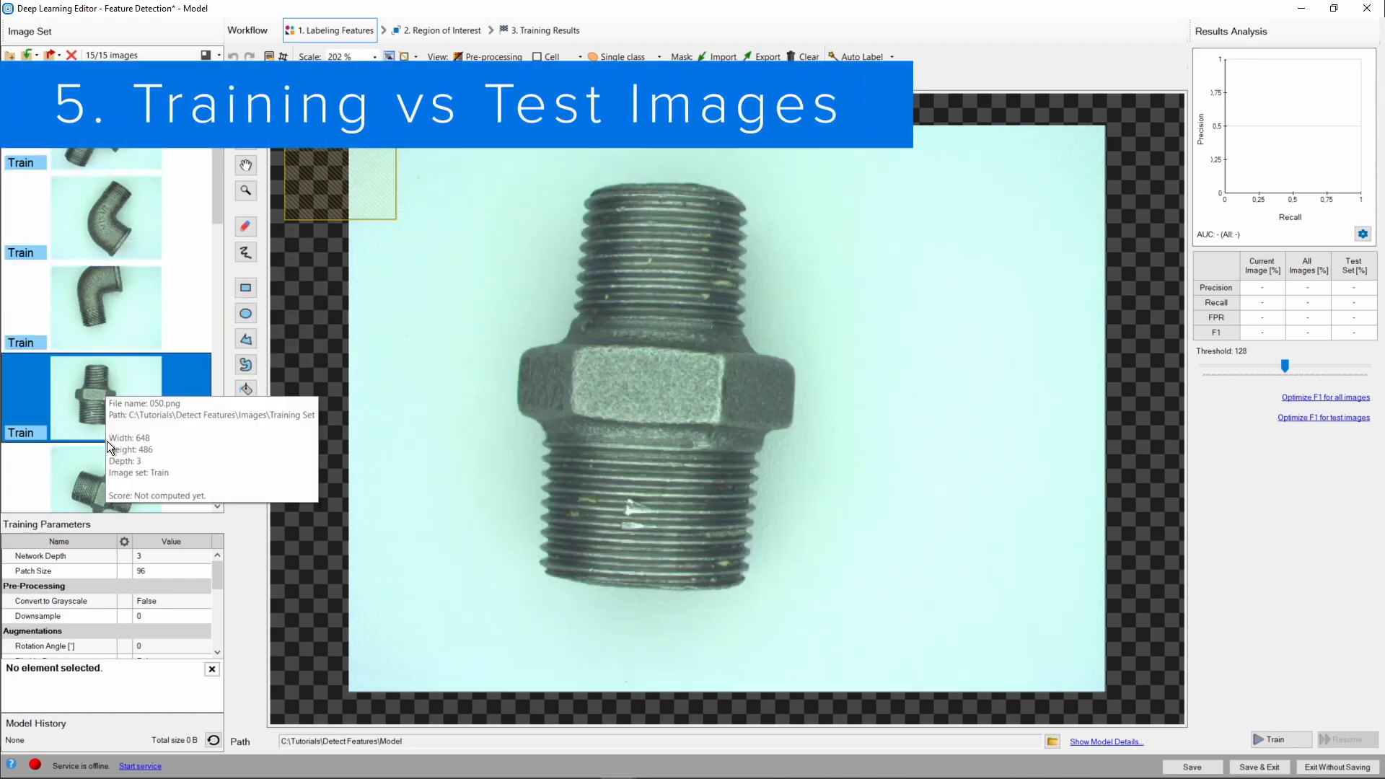
pyautogui.click(111, 466)
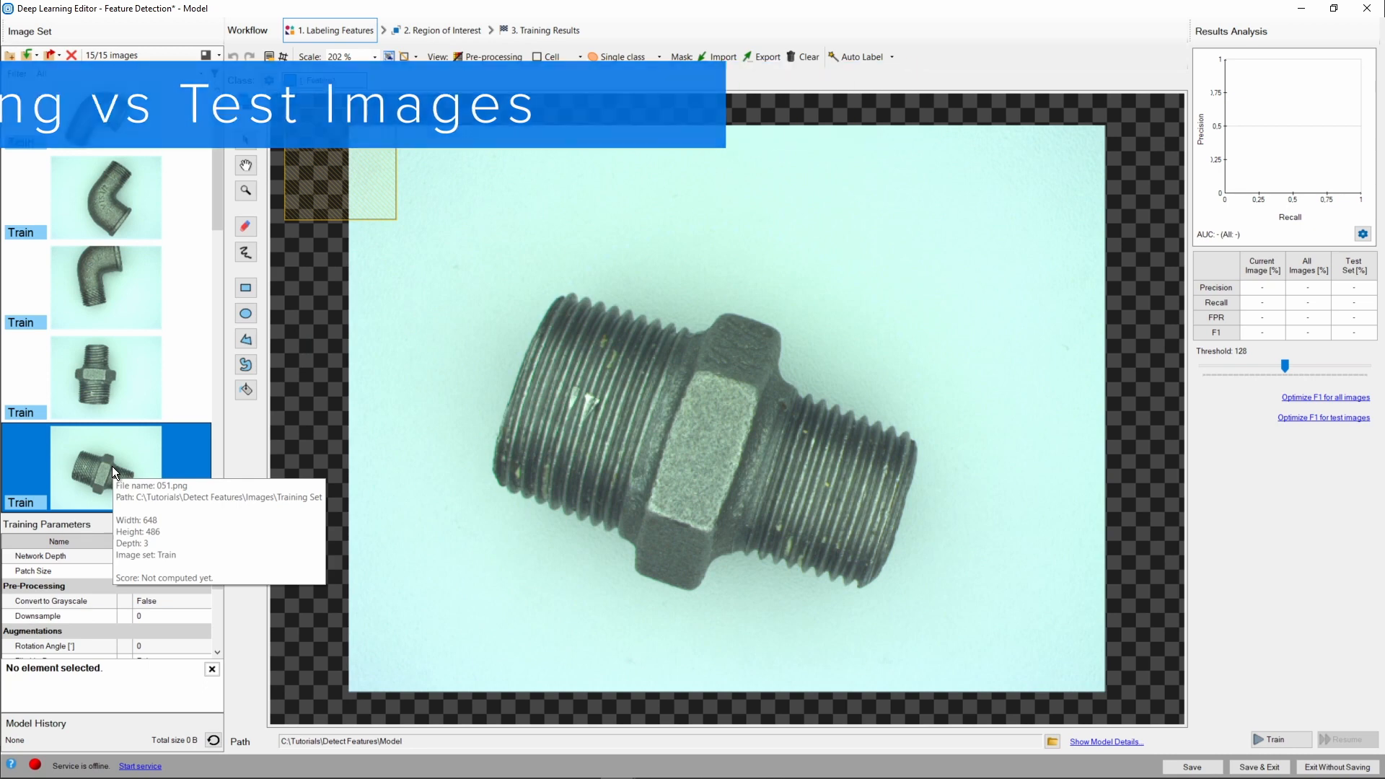
pyautogui.click(25, 240)
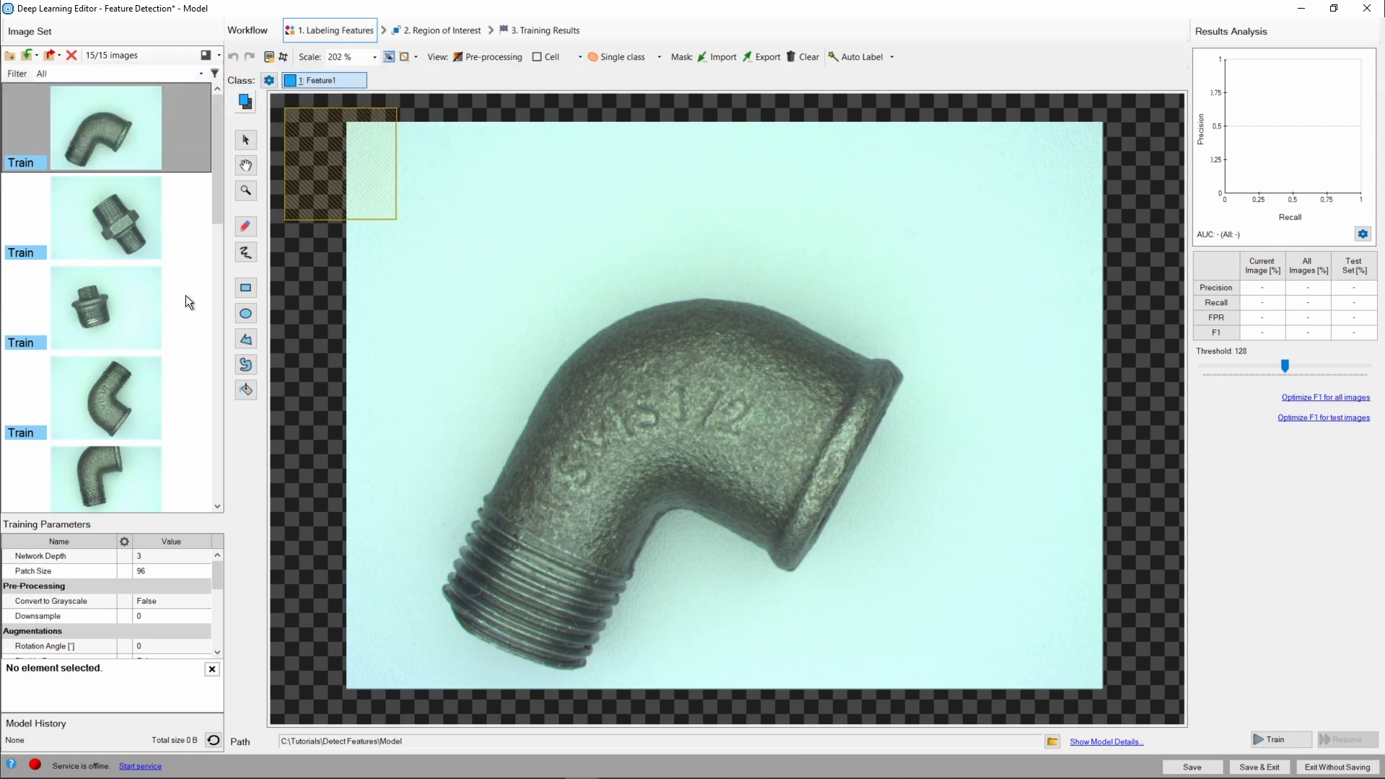
pyautogui.click(96, 311)
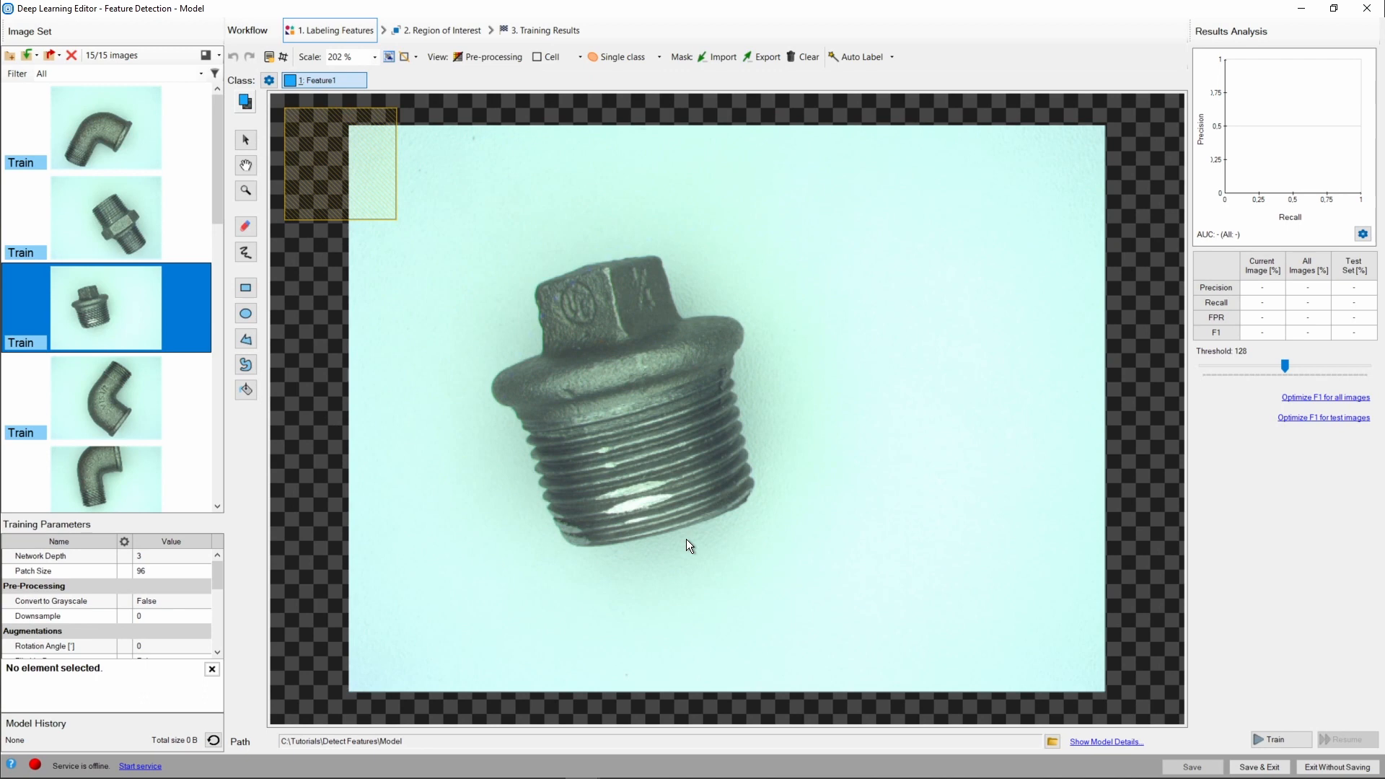
# Paint Feature1 labels over the threads of the plug image with the brush at size 9, switching the brush size to 4.
pyautogui.click(249, 249)
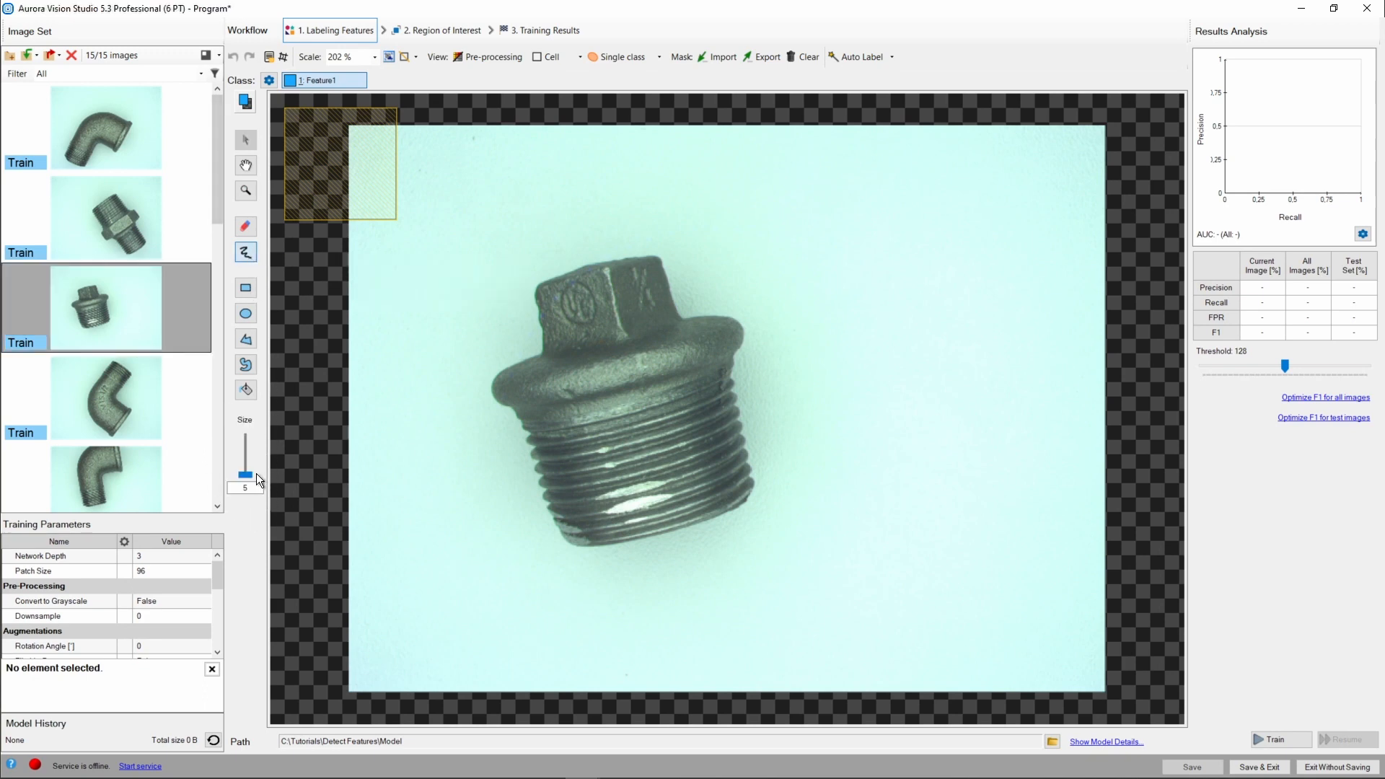
pyautogui.moveTo(247, 473)
pyautogui.mouseDown()
pyautogui.moveTo(248, 461)
pyautogui.moveTo(250, 474)
pyautogui.mouseUp()
pyautogui.scroll(5, 622, 504)
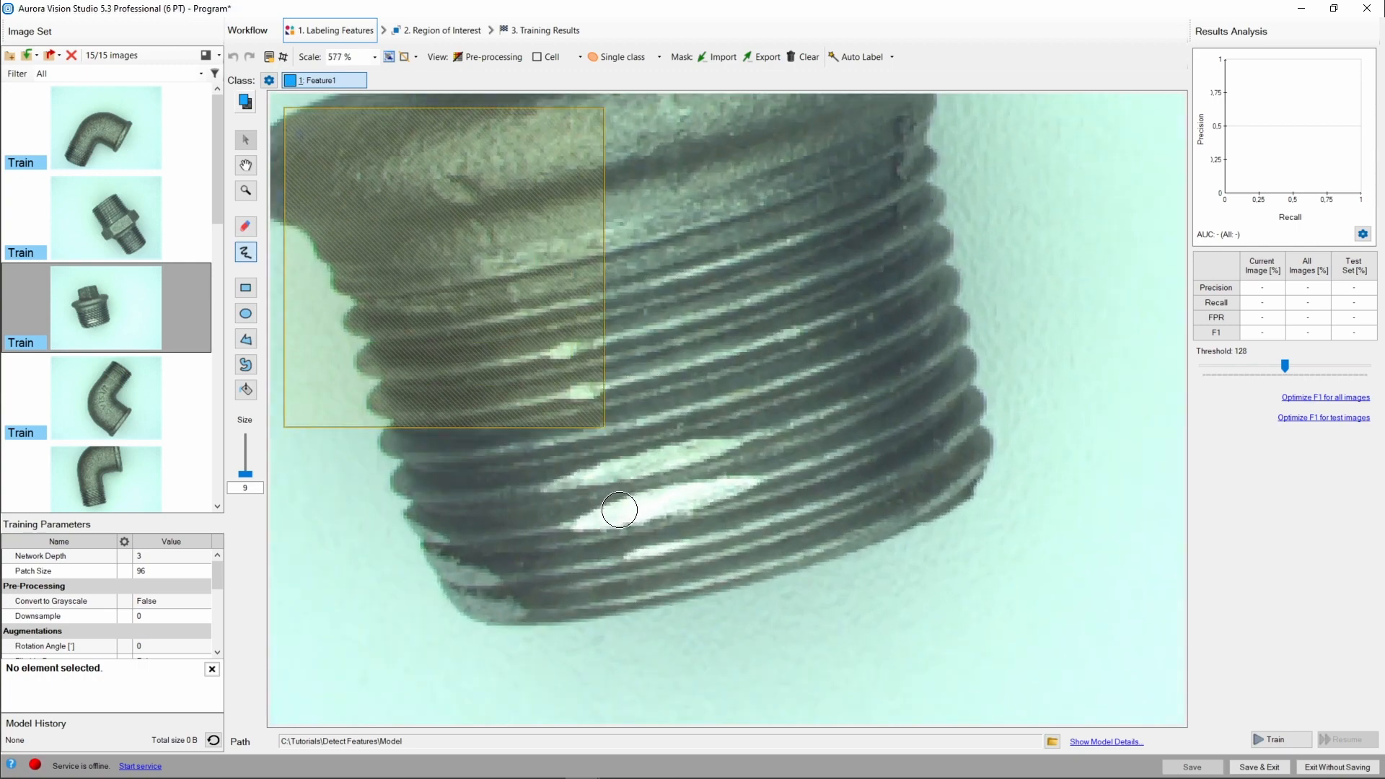
pyautogui.moveTo(541, 487)
pyautogui.mouseDown()
pyautogui.moveTo(757, 433)
pyautogui.moveTo(629, 474)
pyautogui.moveTo(530, 481)
pyautogui.moveTo(578, 526)
pyautogui.moveTo(764, 476)
pyautogui.moveTo(556, 526)
pyautogui.mouseUp()
pyautogui.click(238, 490)
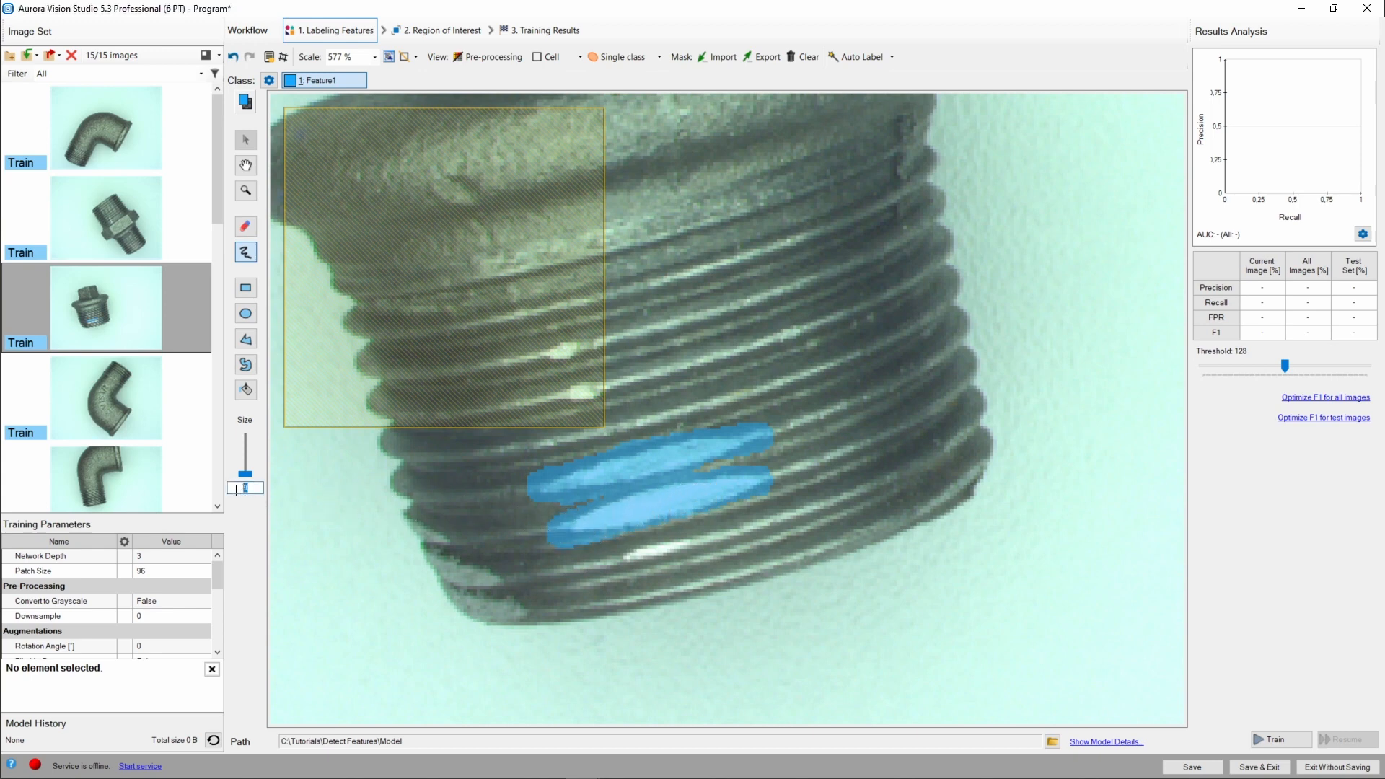
pyautogui.write('4')
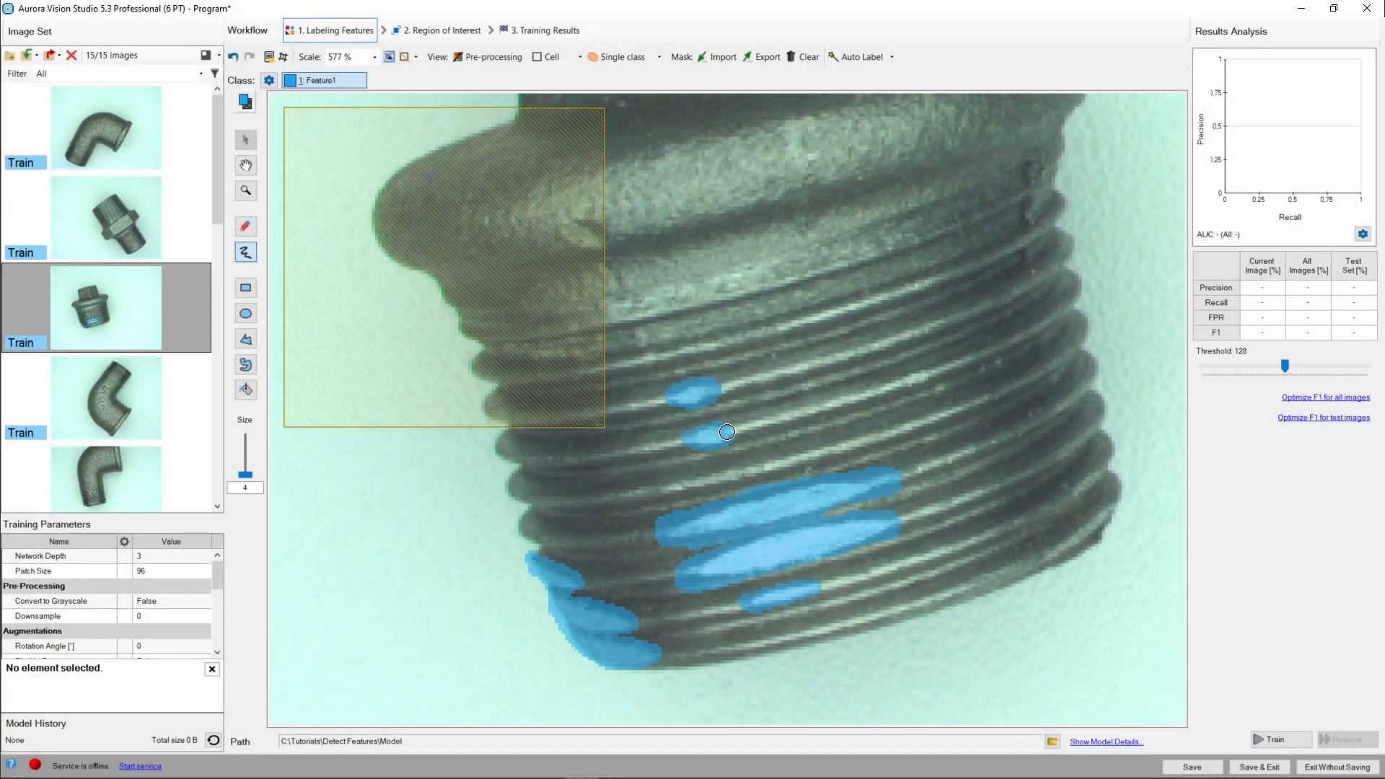
# Browse the training images in the list to review their painted thread labels.
pyautogui.scroll(-4, 843, 345)
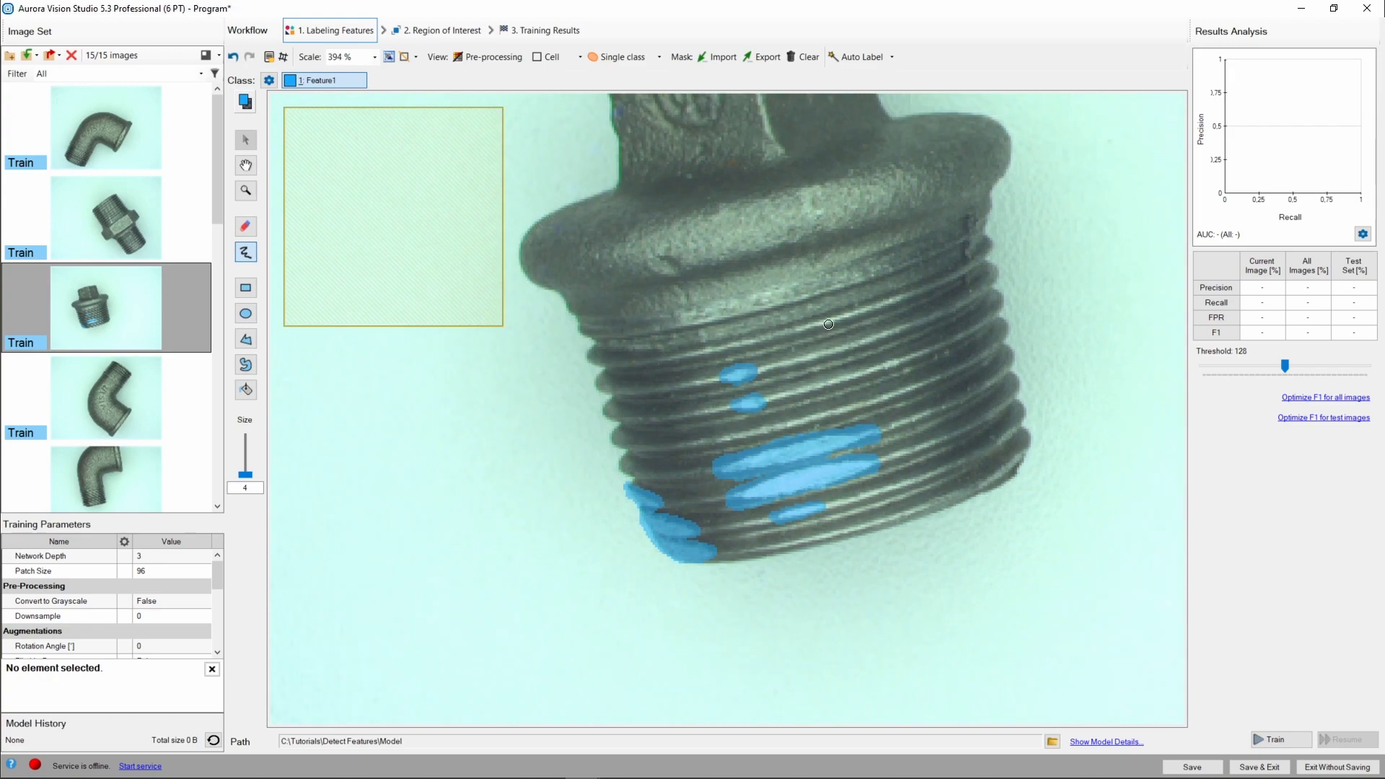
pyautogui.moveTo(819, 298); pyautogui.dragTo(736, 390)
pyautogui.scroll(-1, 735, 390)
pyautogui.scroll(3, 735, 390)
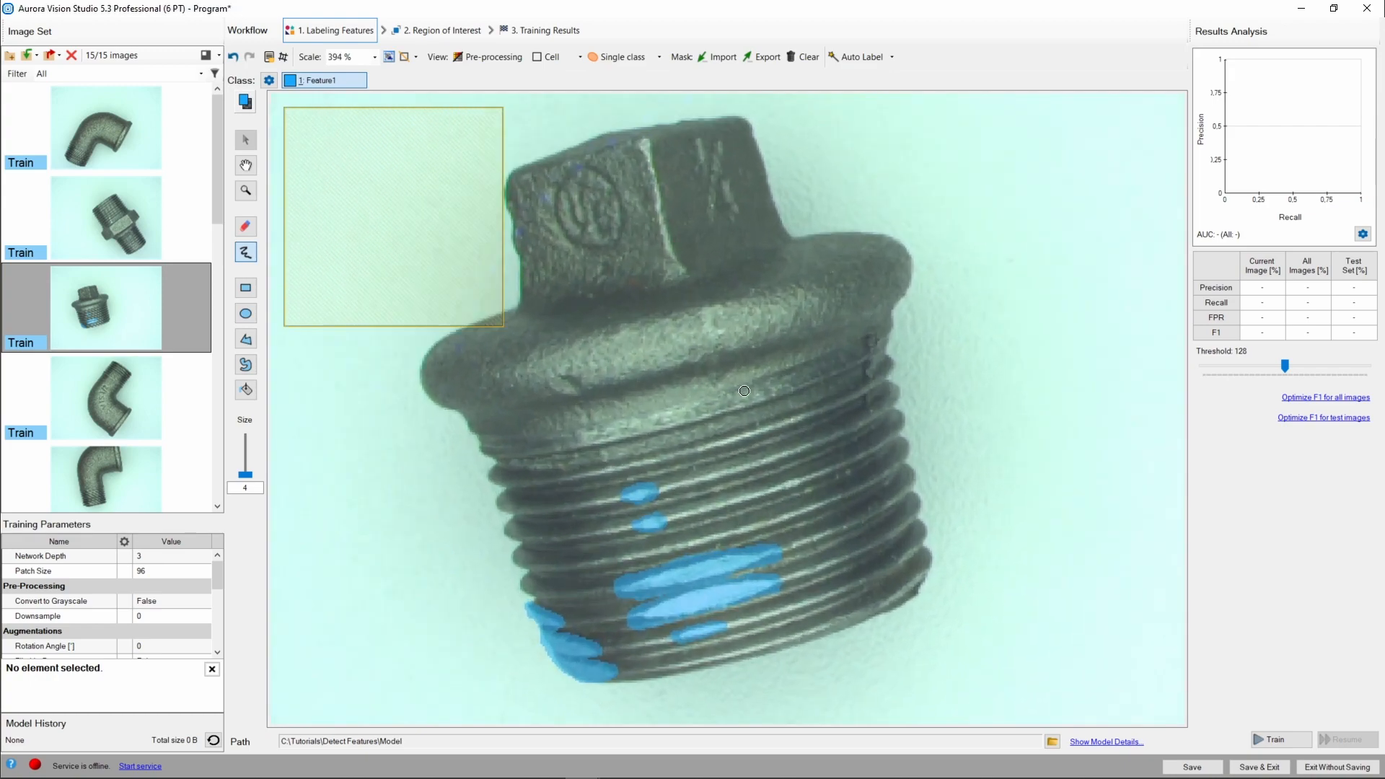
pyautogui.scroll(-1, 743, 388)
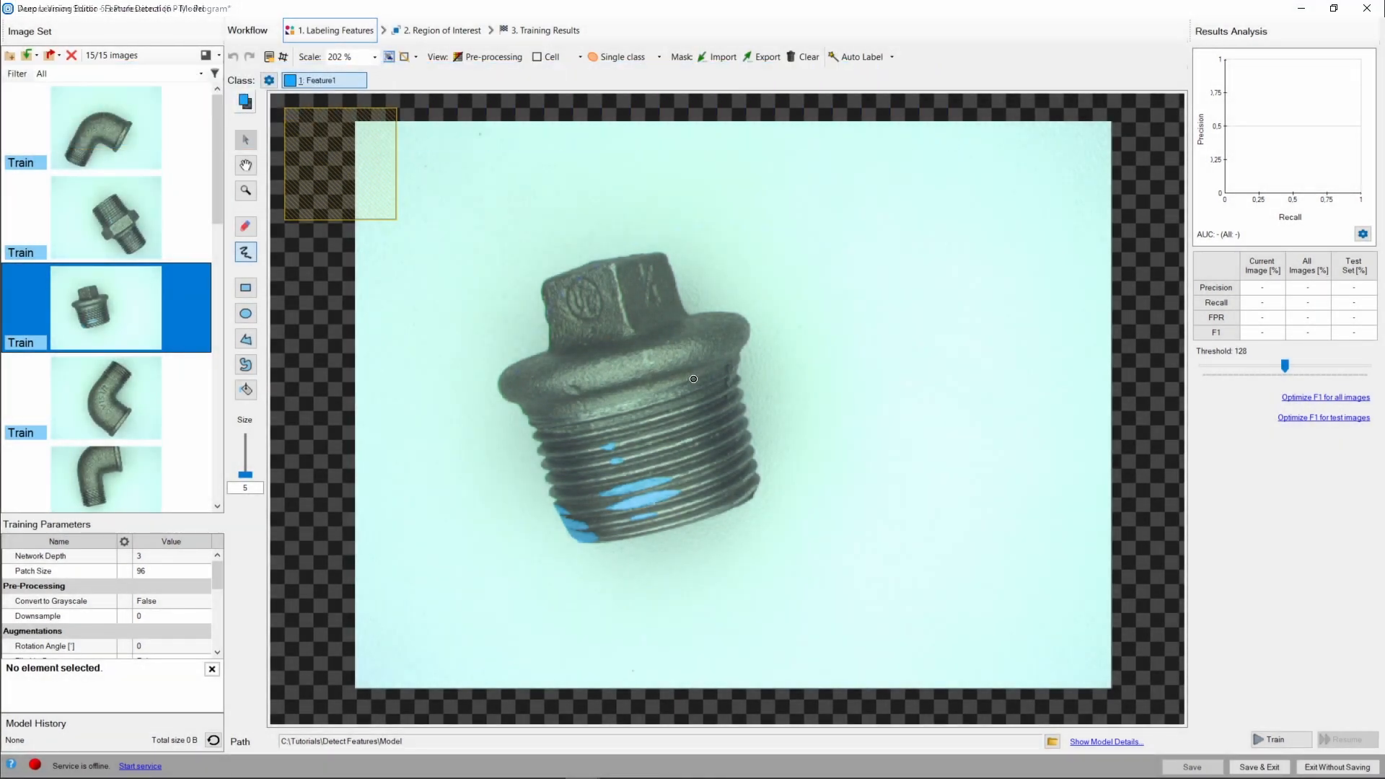
pyautogui.click(114, 216)
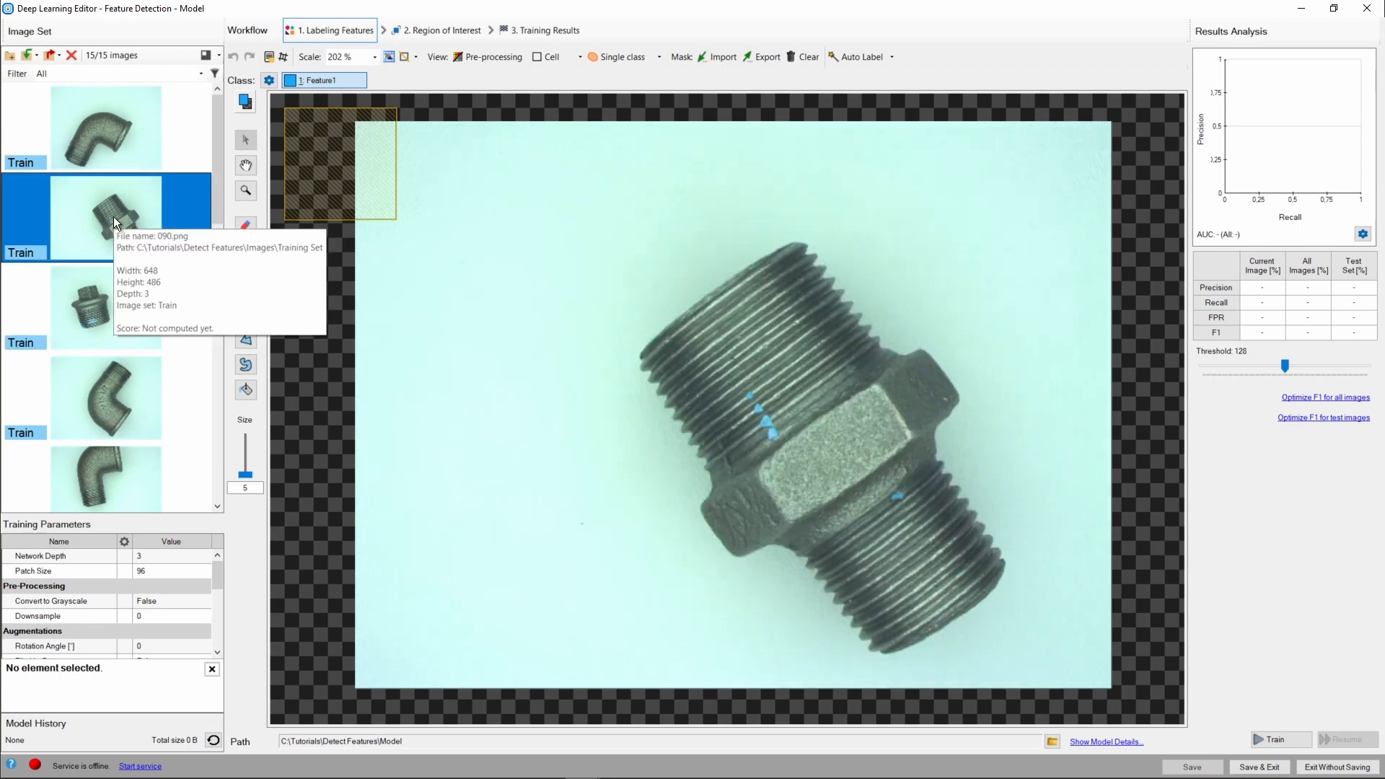
pyautogui.scroll(-5, 180, 335)
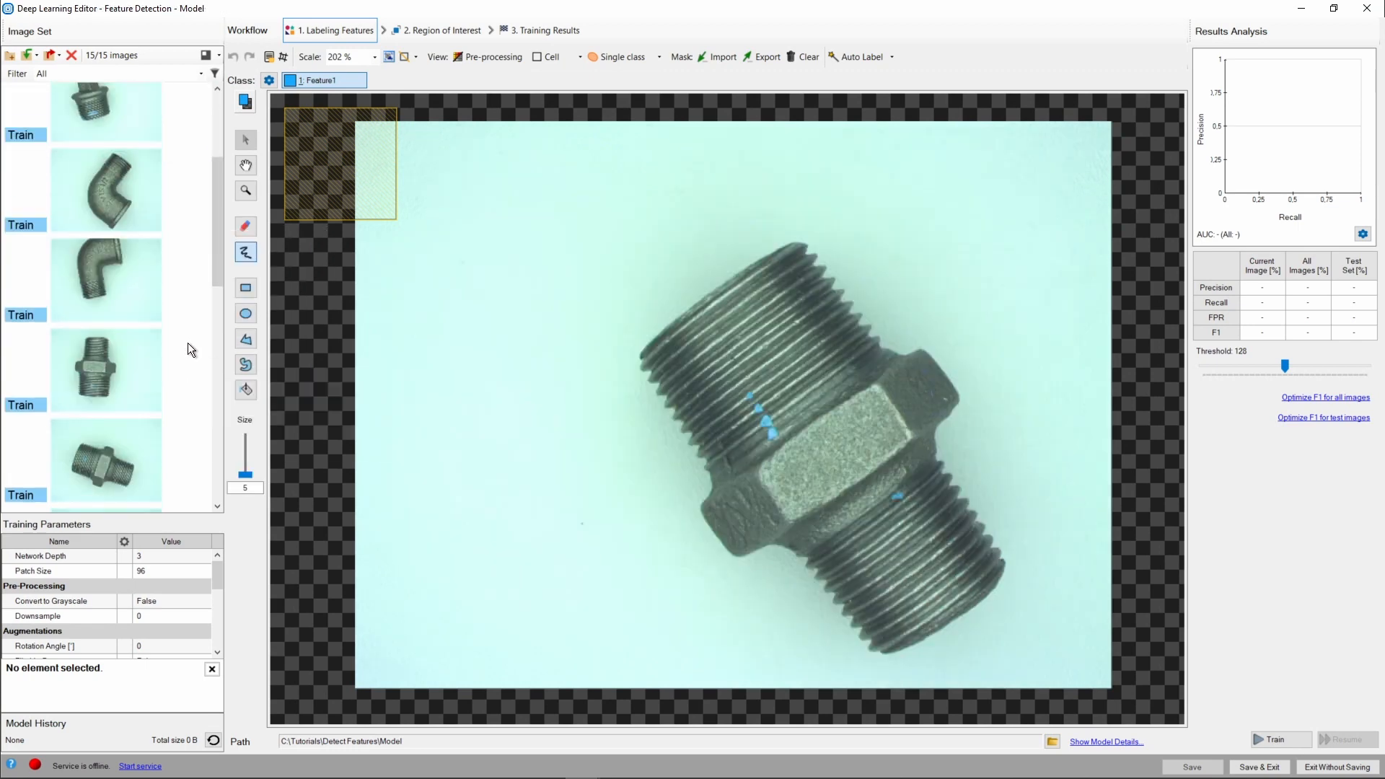
pyautogui.click(110, 326)
pyautogui.scroll(-3, 196, 330)
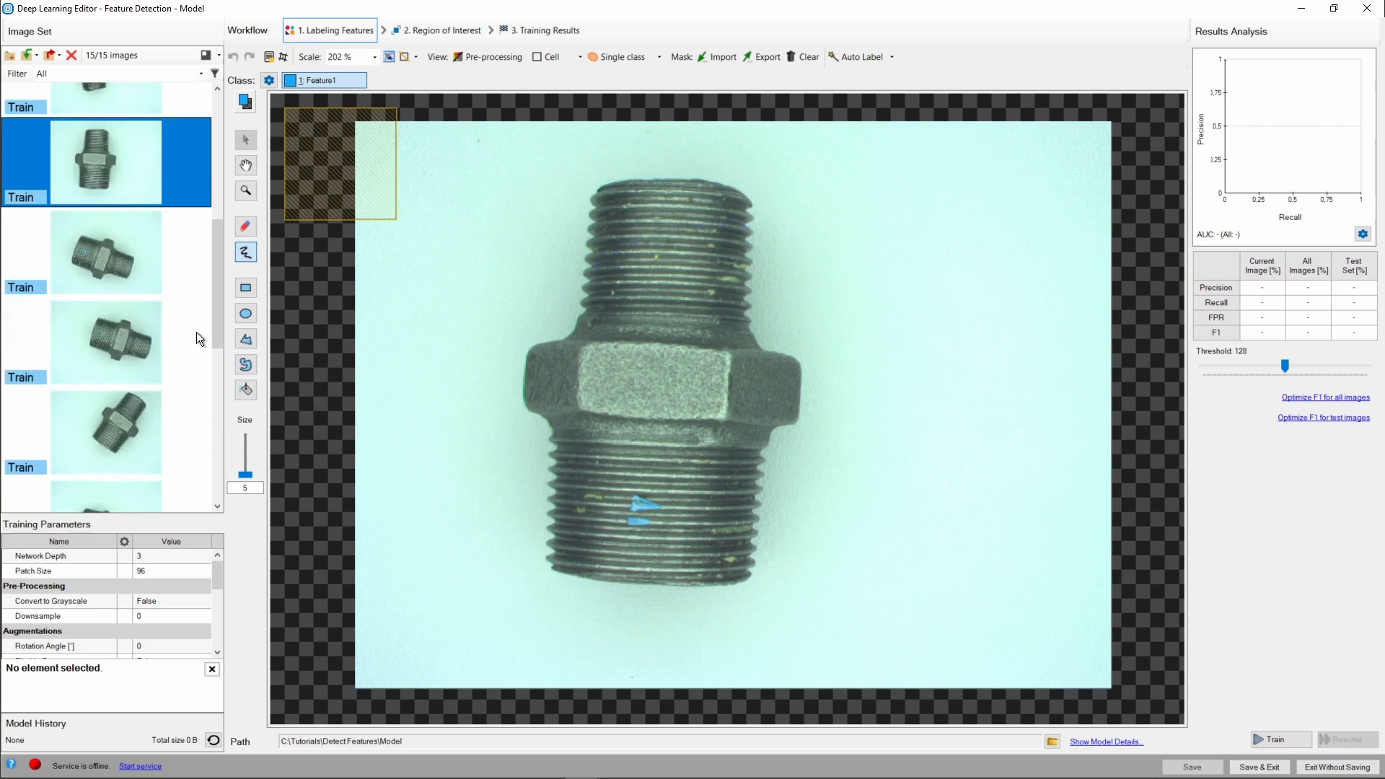
pyautogui.click(86, 416)
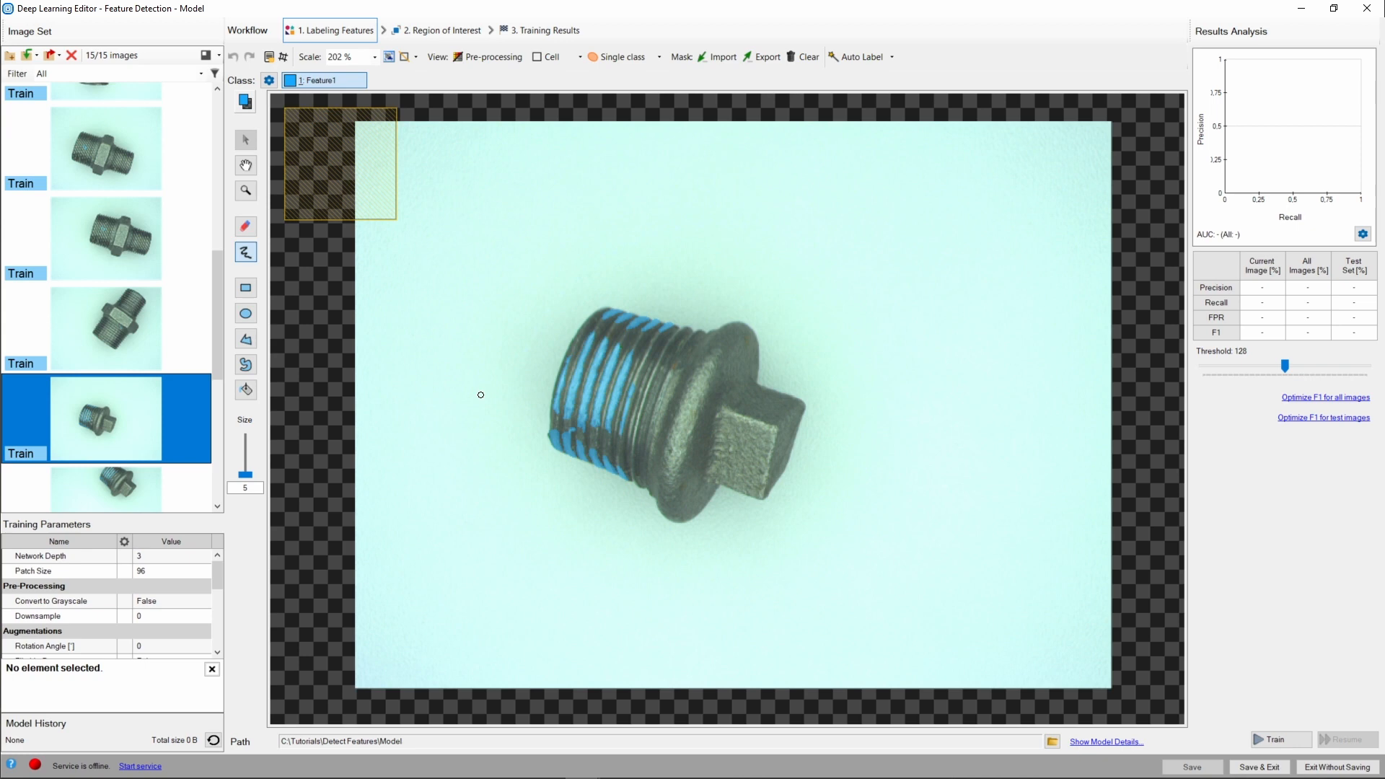
pyautogui.scroll(6, 189, 288)
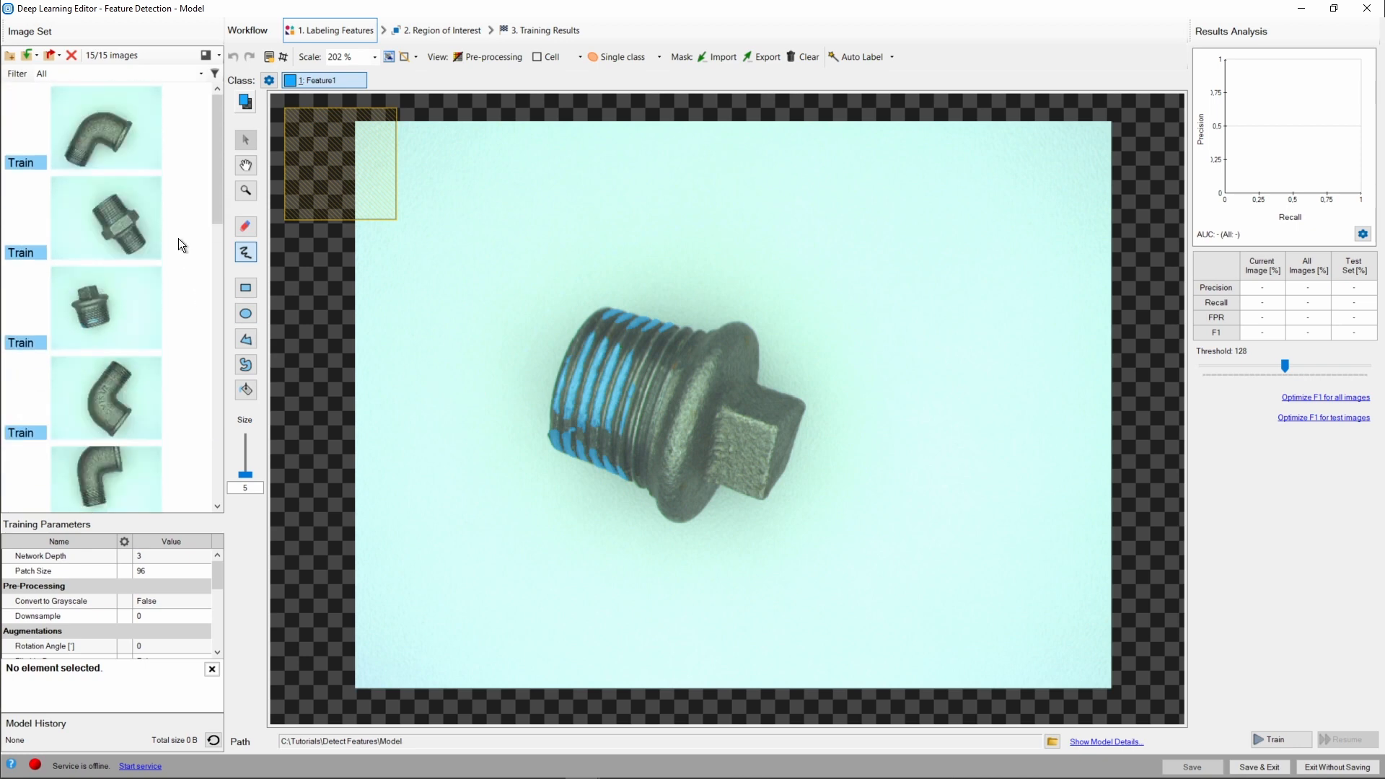
pyautogui.click(114, 128)
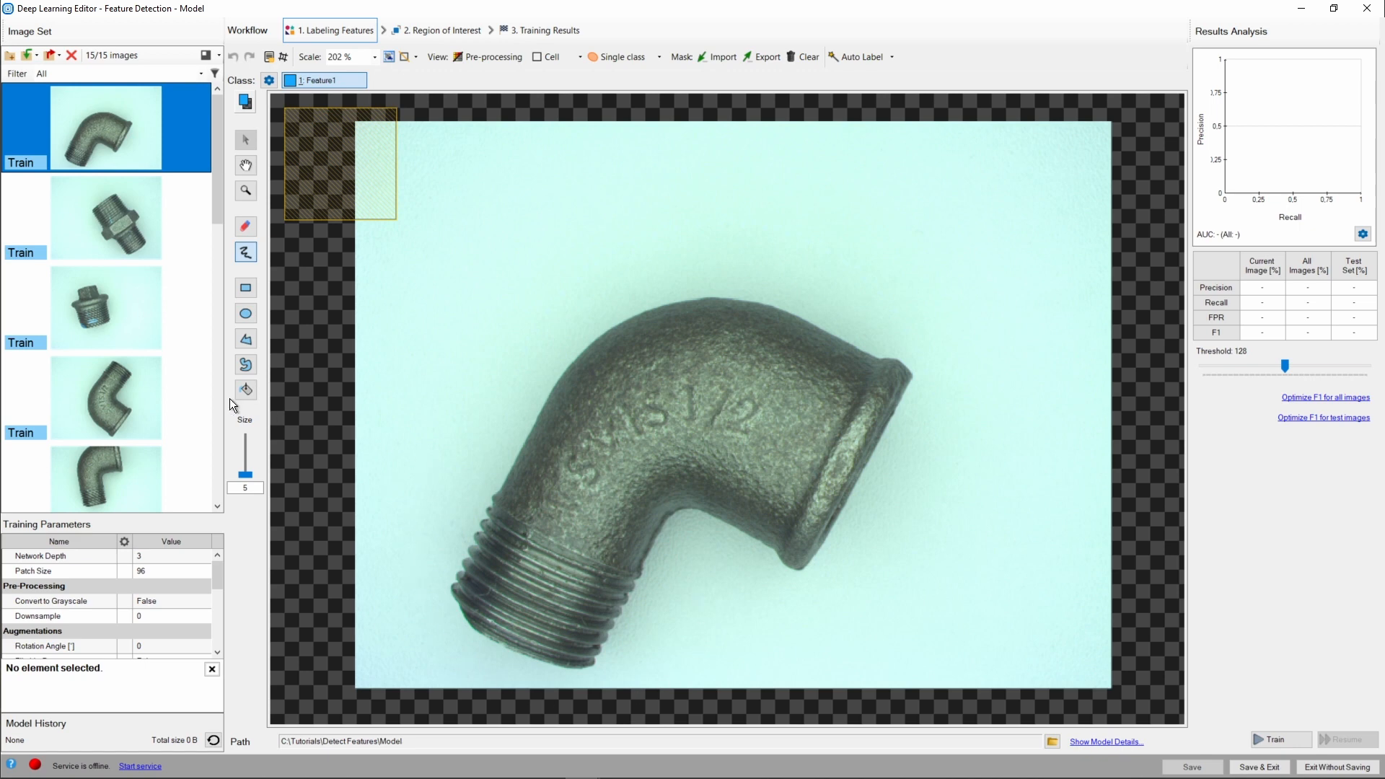
pyautogui.scroll(-8, 172, 391)
pyautogui.scroll(-3, 176, 385)
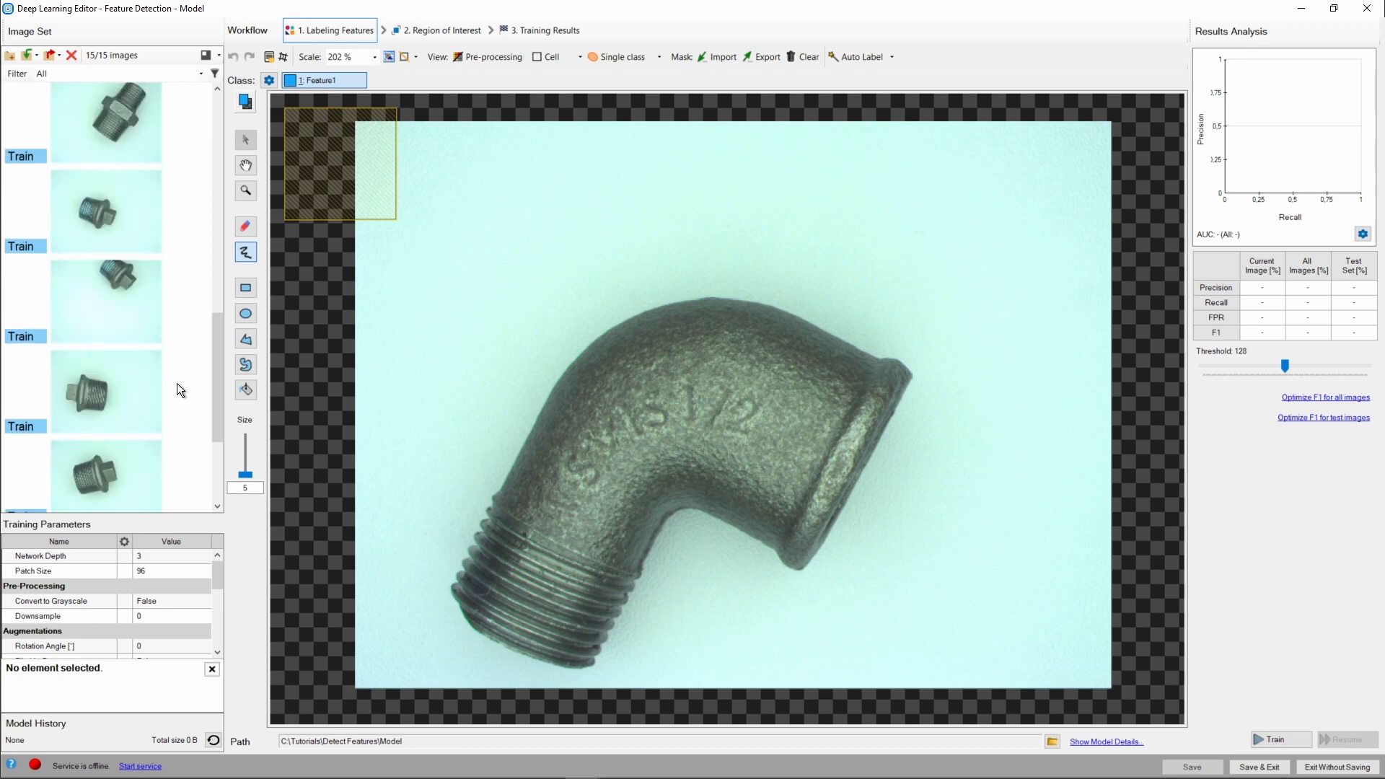
pyautogui.click(109, 382)
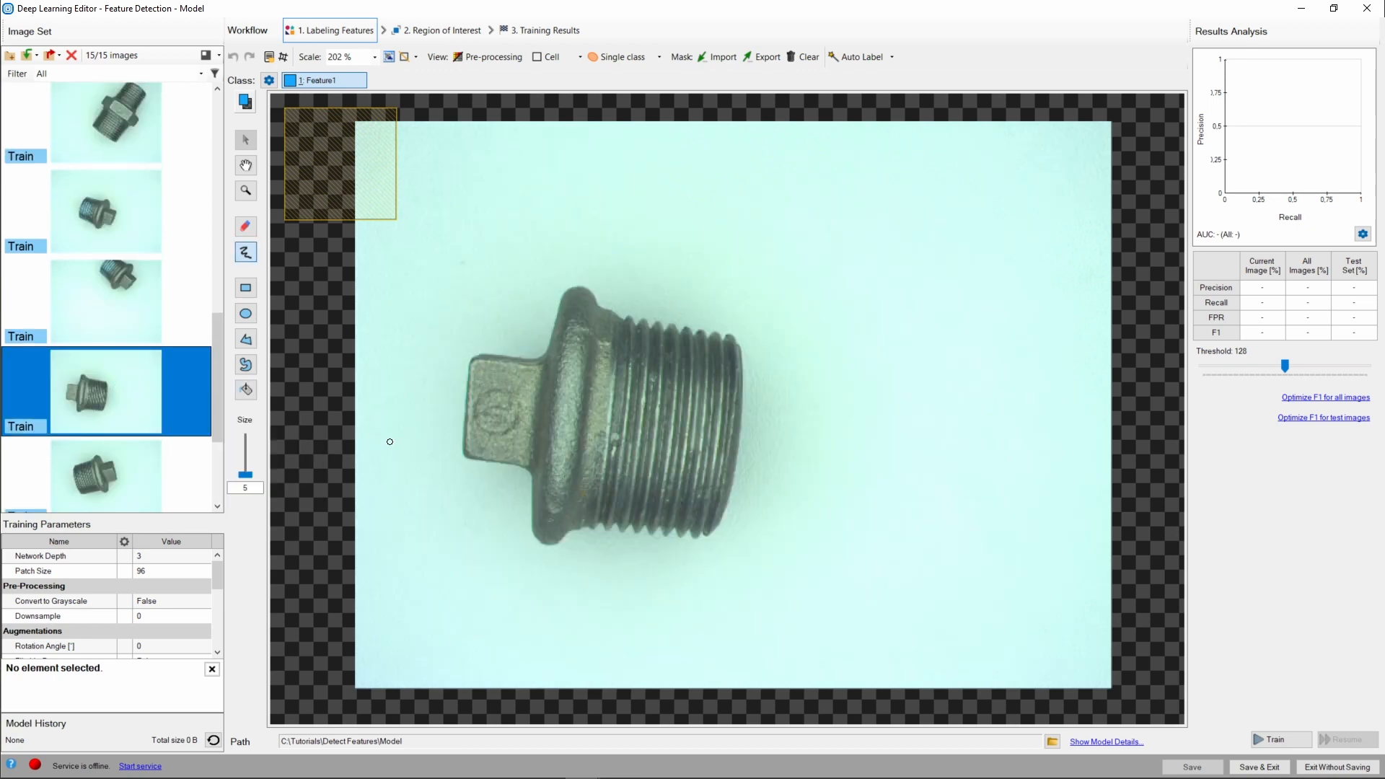
pyautogui.click(164, 473)
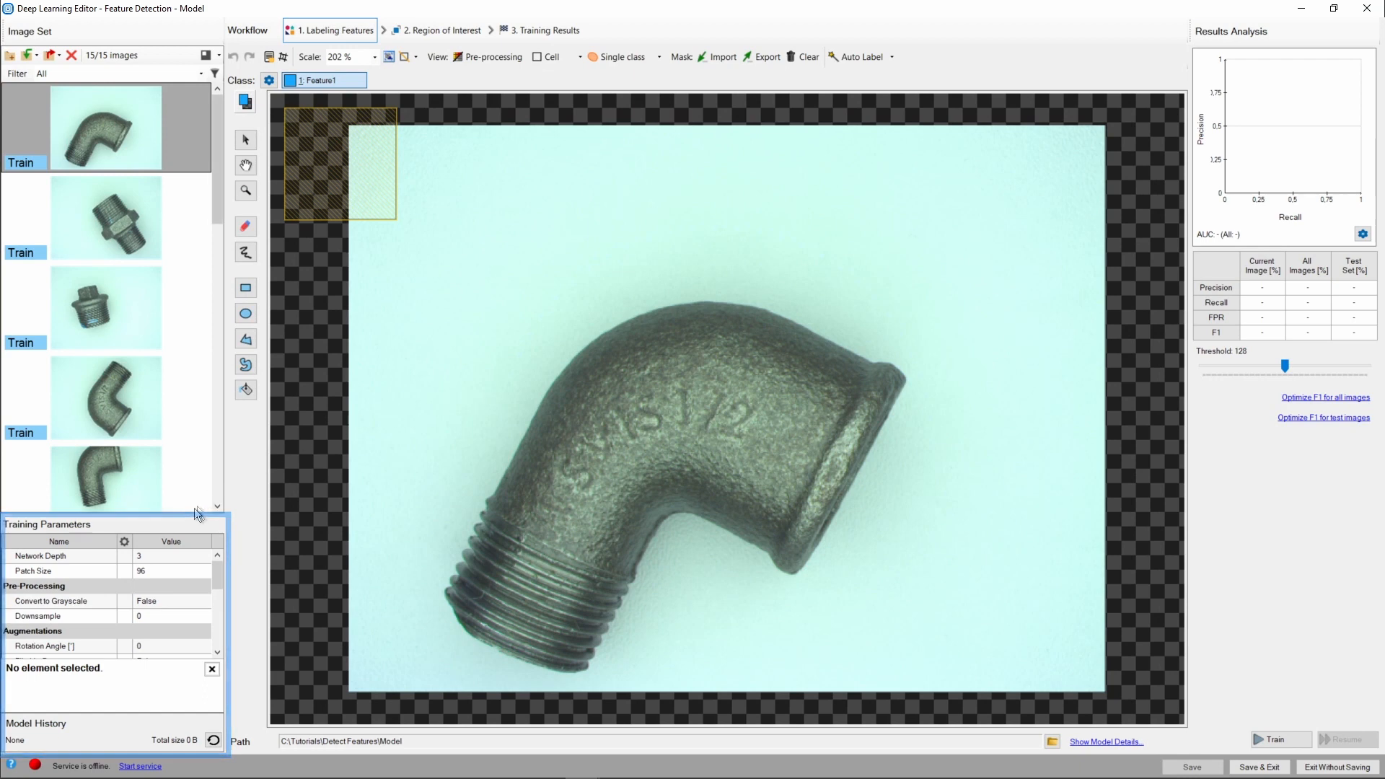
# Enlarge the Training Parameters panel and read the descriptions of Network Depth and Patch Size.
pyautogui.moveTo(191, 512); pyautogui.dragTo(211, 261)
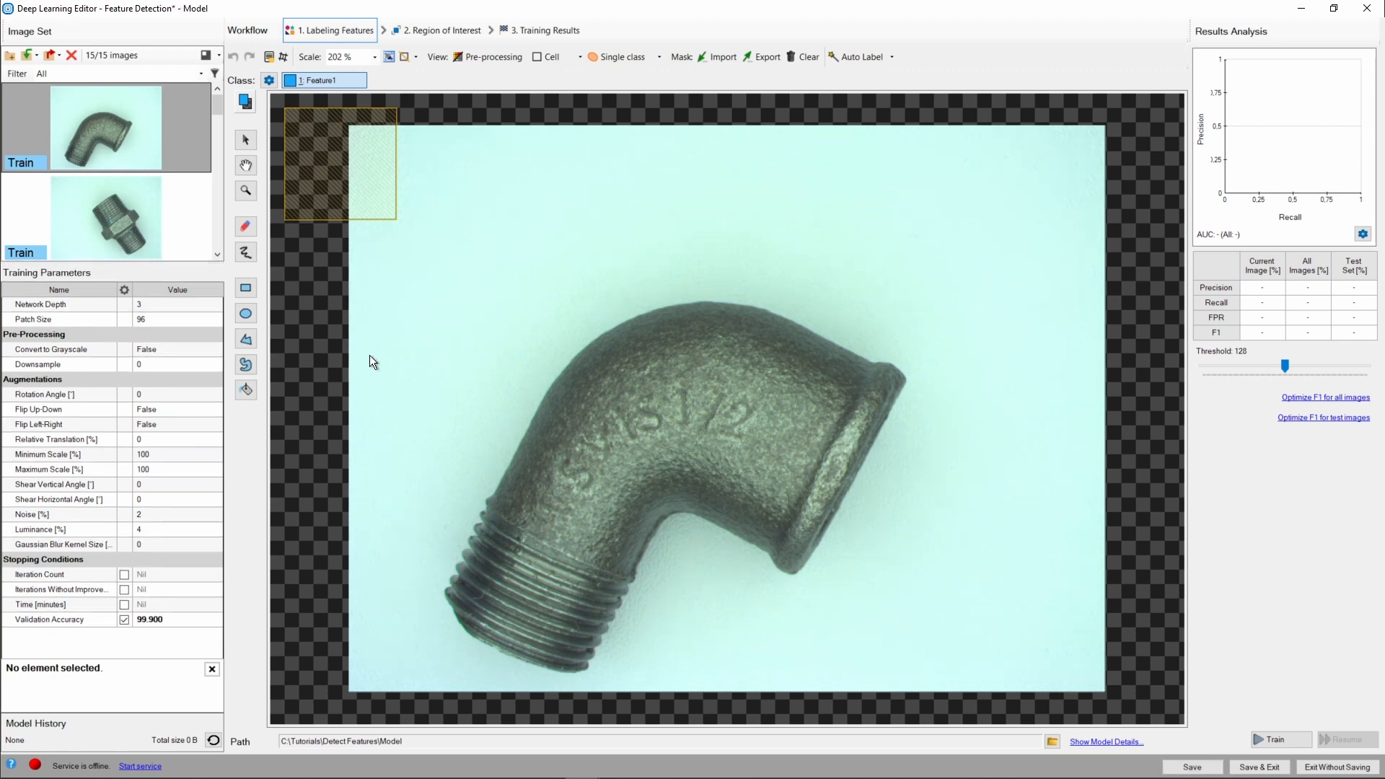
pyautogui.click(212, 306)
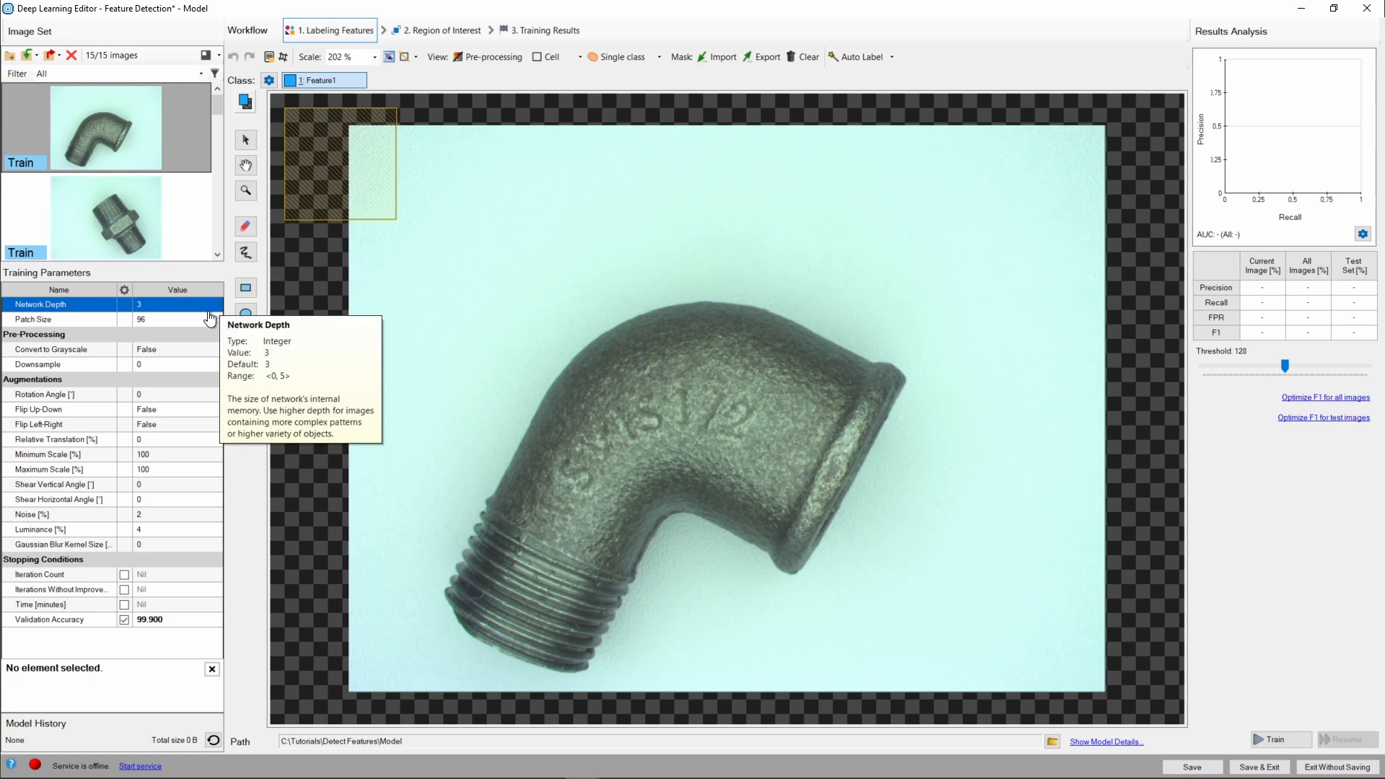
pyautogui.click(206, 322)
pyautogui.click(199, 367)
pyautogui.click(192, 396)
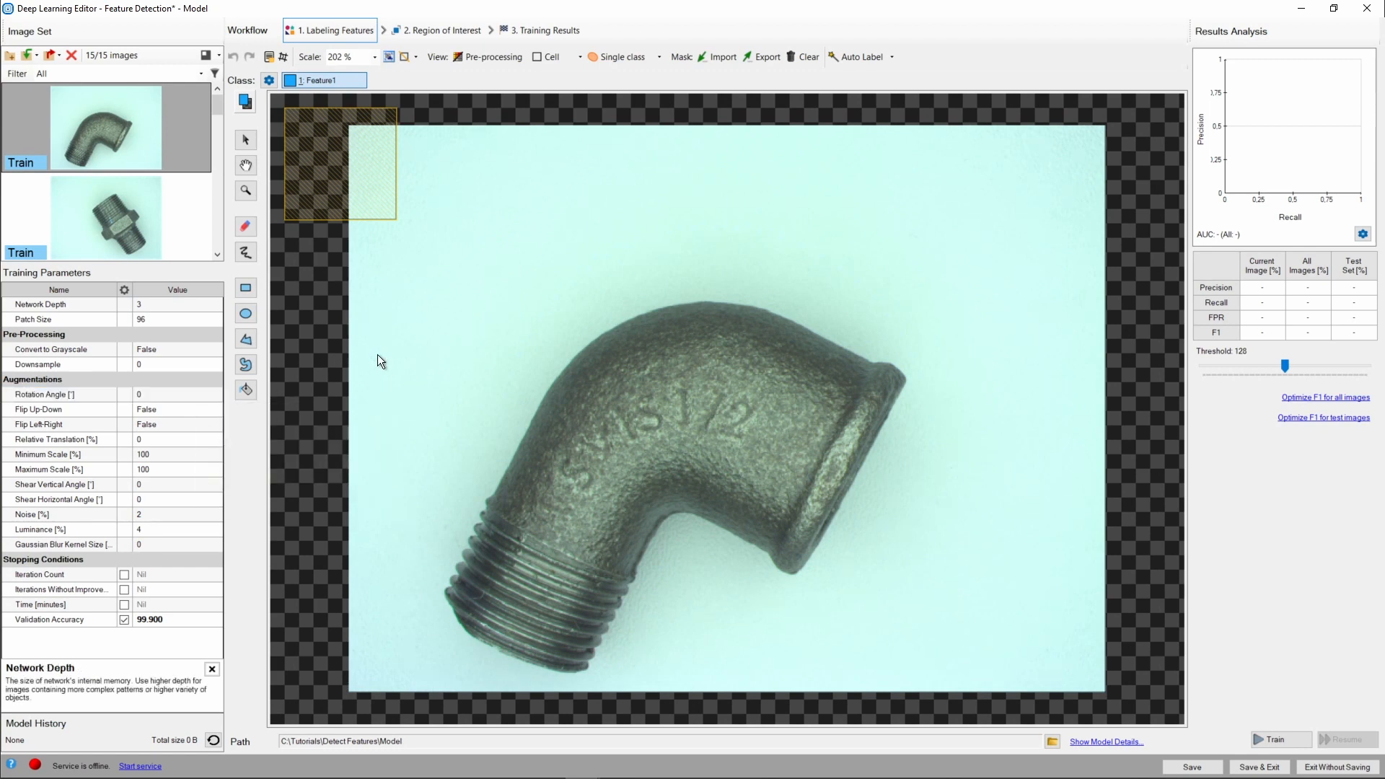
pyautogui.click(207, 308)
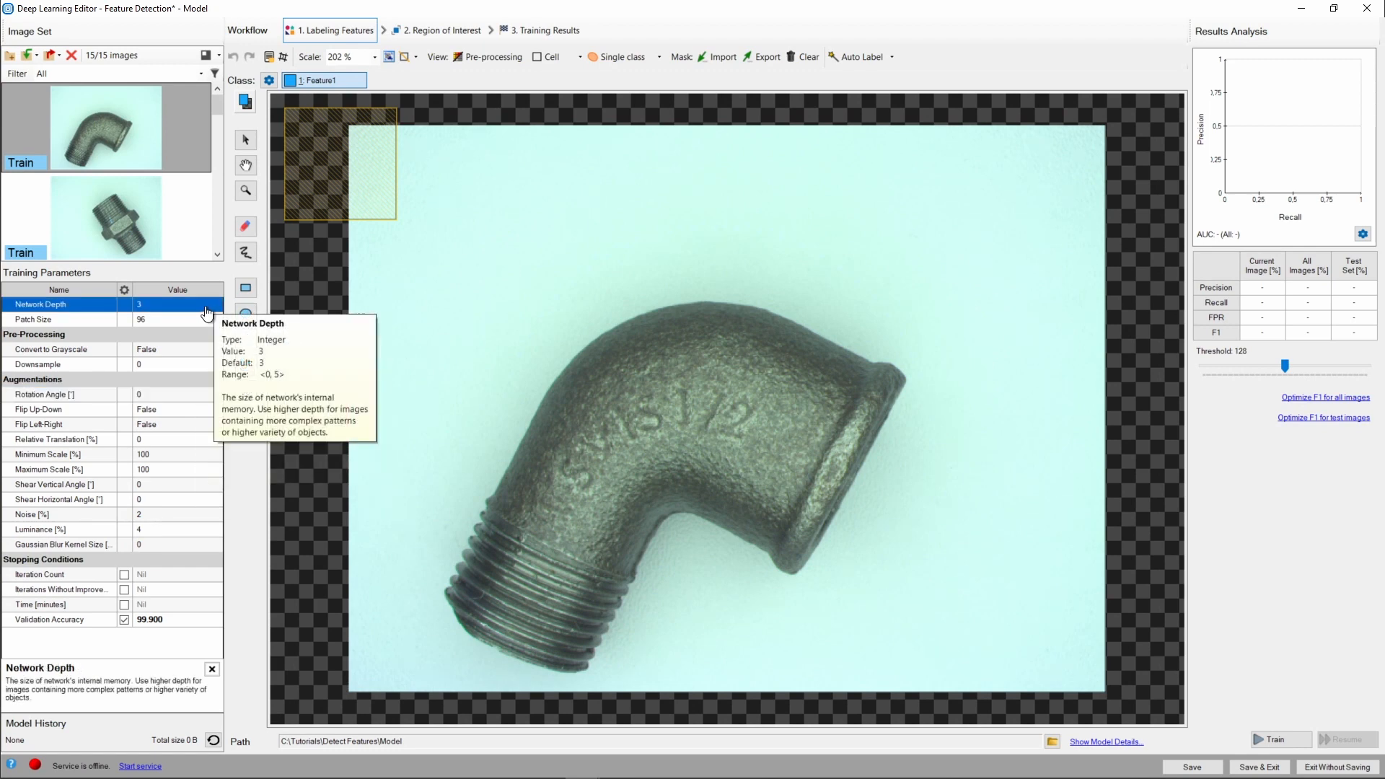
pyautogui.click(206, 321)
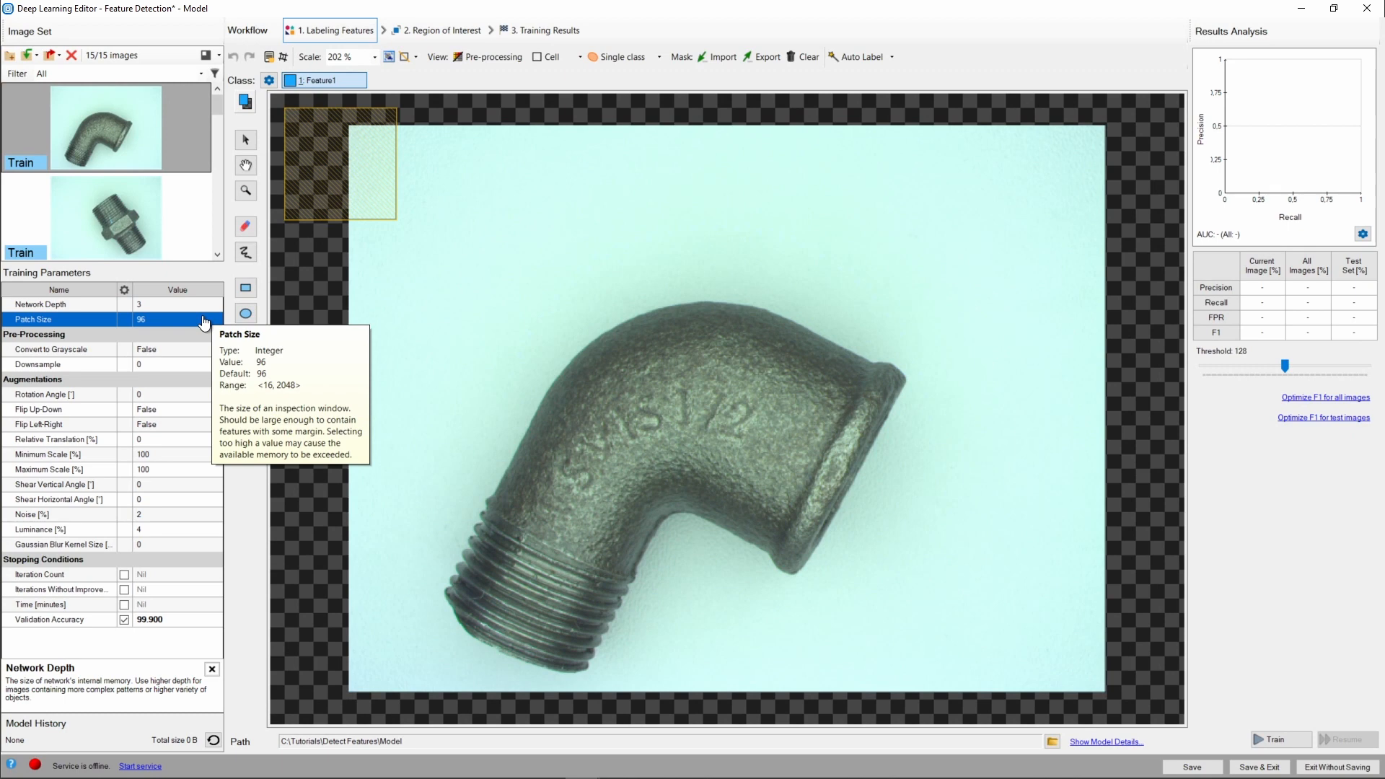
# Set the Network Depth training parameter to 0.
pyautogui.click(189, 305)
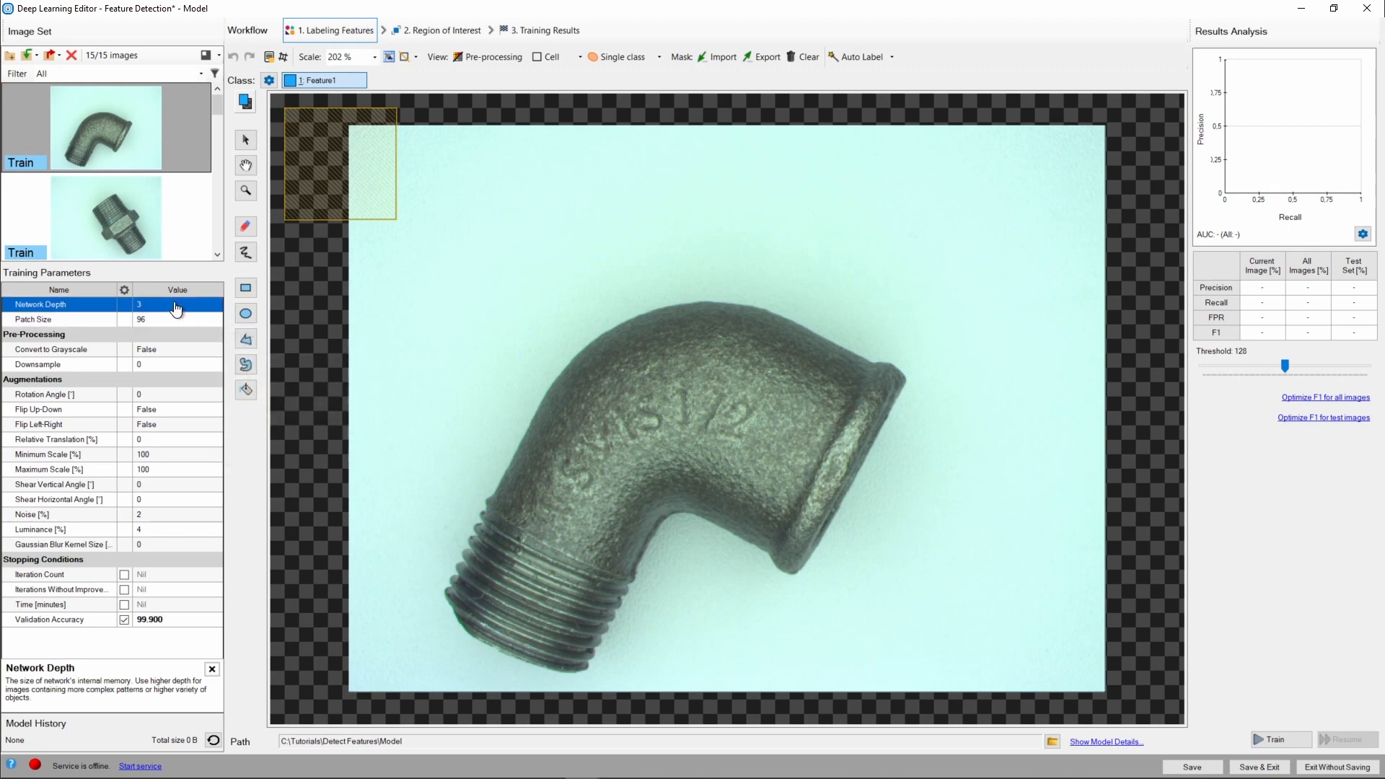
pyautogui.click(175, 303)
pyautogui.write('0')
pyautogui.press('Return')
pyautogui.click(173, 320)
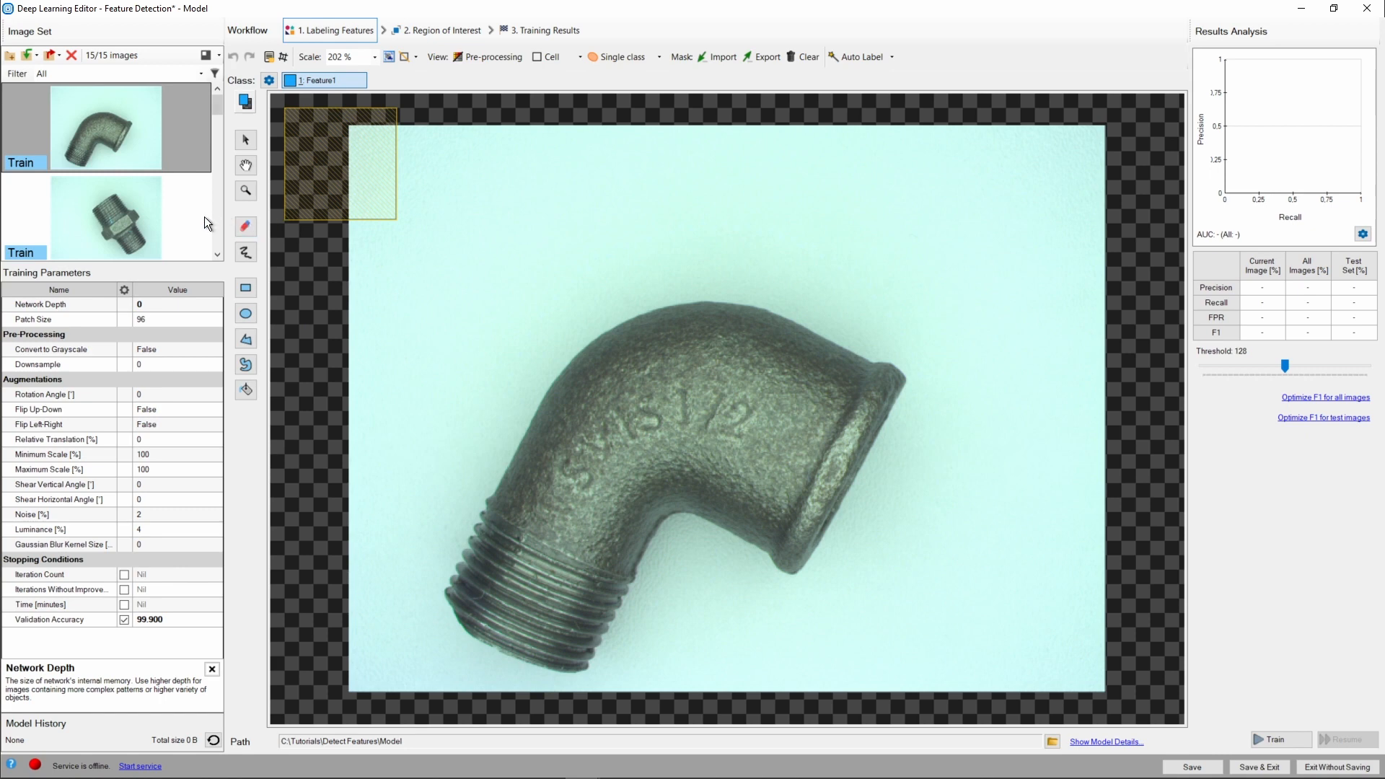
# Open the plug image and inspect its labeled threads up close.
pyautogui.scroll(-2, 183, 219)
pyautogui.click(116, 210)
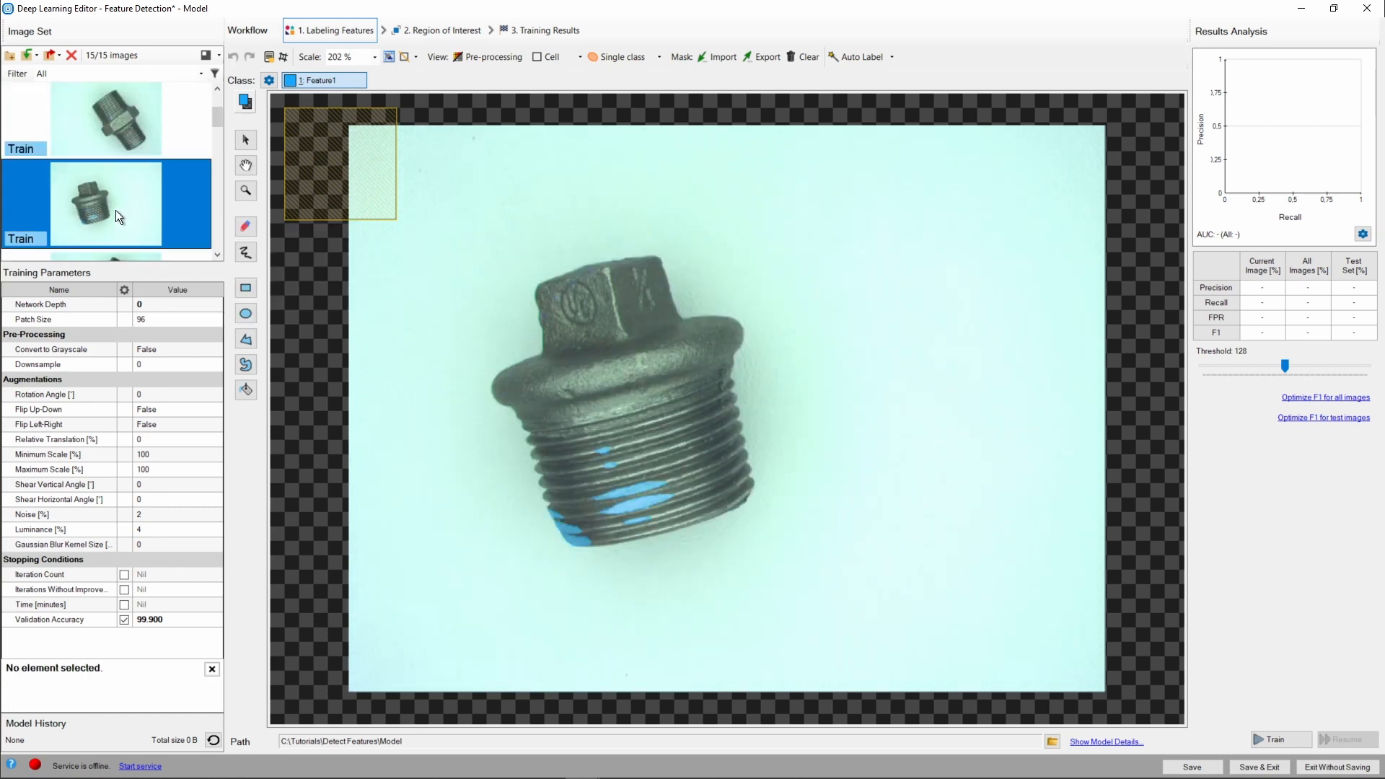
pyautogui.moveTo(689, 509); pyautogui.dragTo(409, 192)
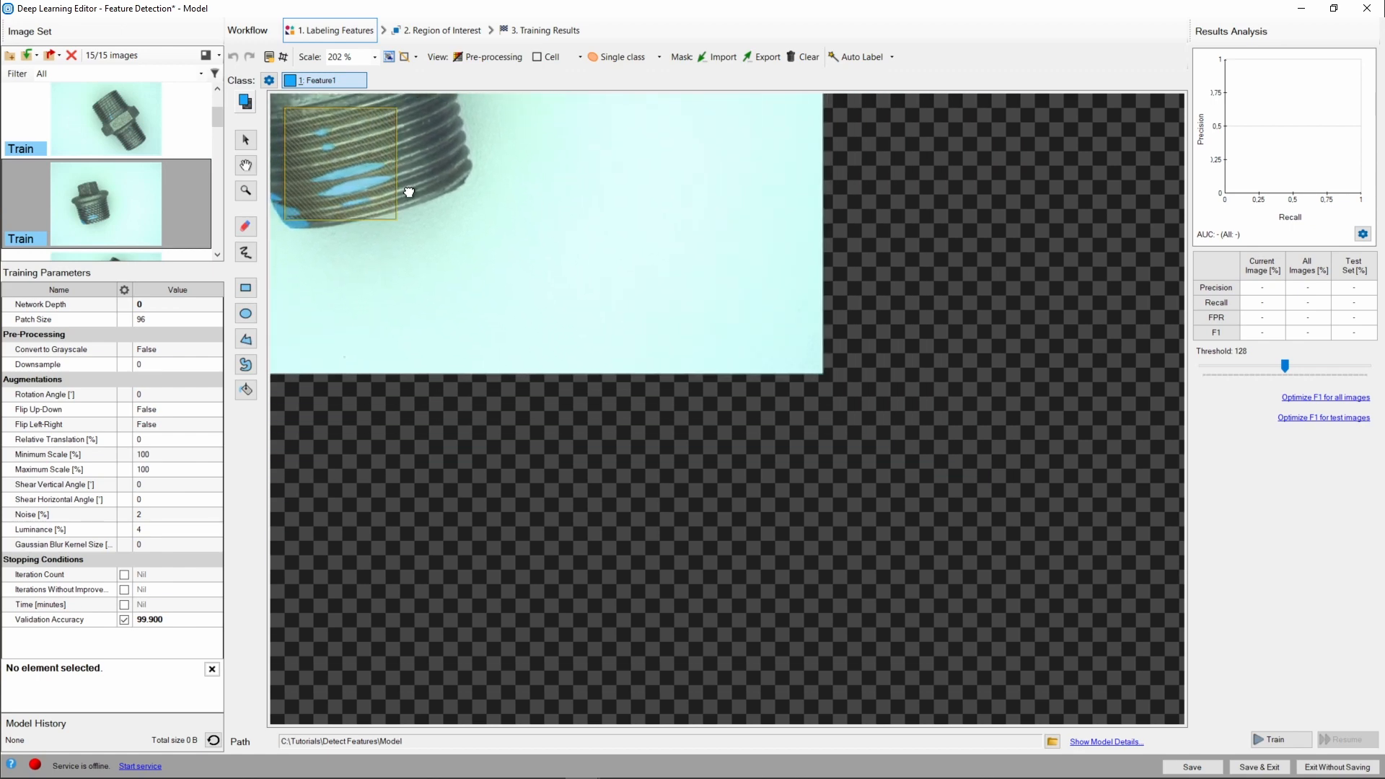
pyautogui.scroll(1, 413, 227)
pyautogui.scroll(1, 625, 402)
pyautogui.scroll(1, 625, 402)
pyautogui.scroll(1, 577, 412)
pyautogui.moveTo(584, 365); pyautogui.dragTo(559, 309)
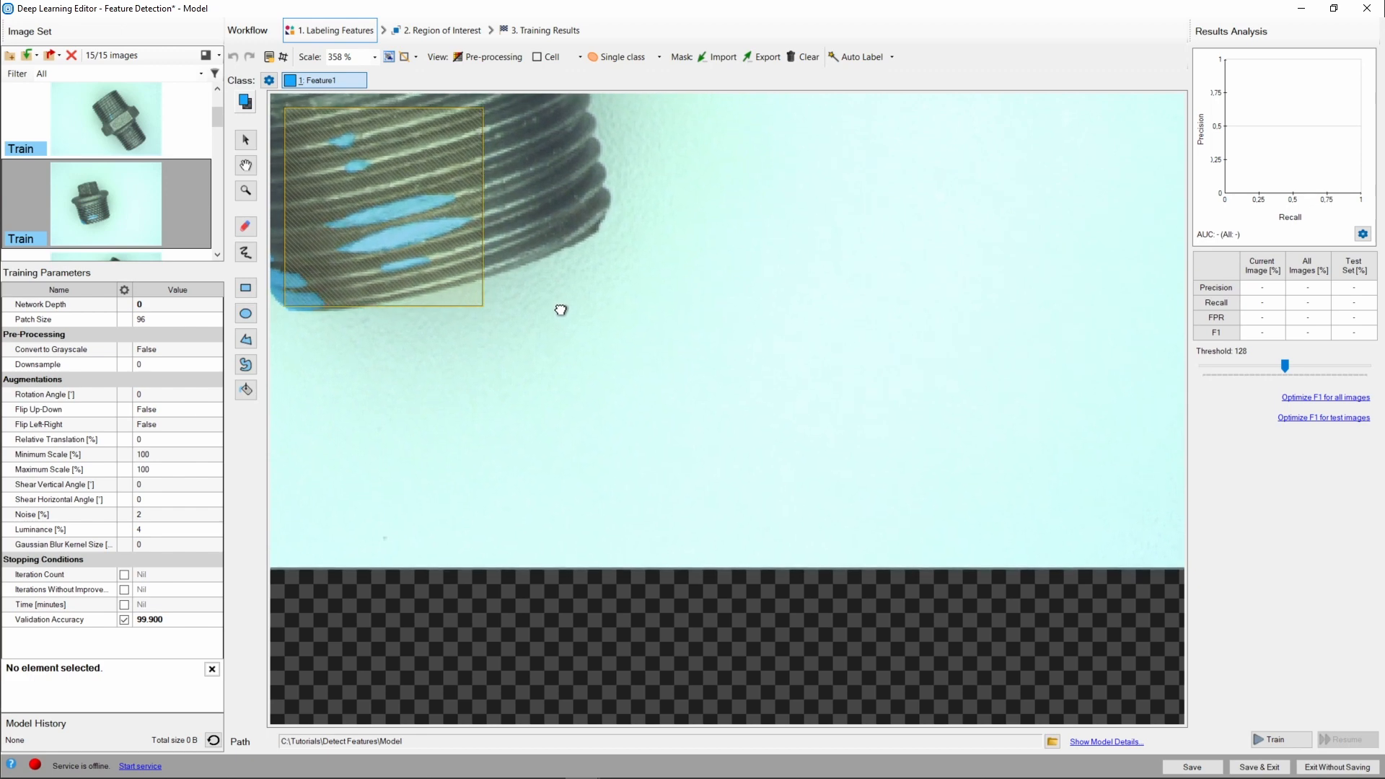
pyautogui.moveTo(383, 384); pyautogui.dragTo(477, 350)
pyautogui.scroll(-5, 466, 353)
# Set the Rotation Angle augmentation to 180 degrees.
pyautogui.click(209, 353)
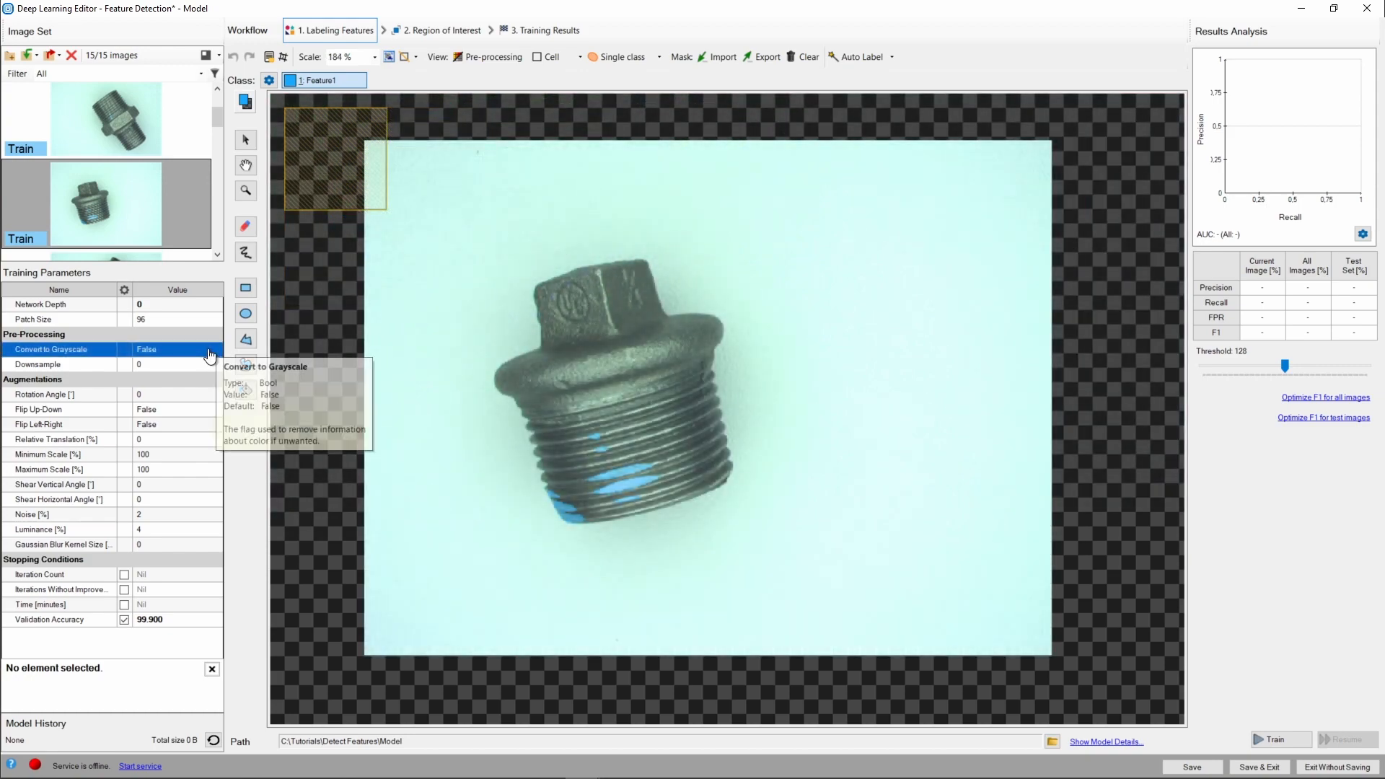
pyautogui.click(204, 366)
pyautogui.moveTo(204, 368)
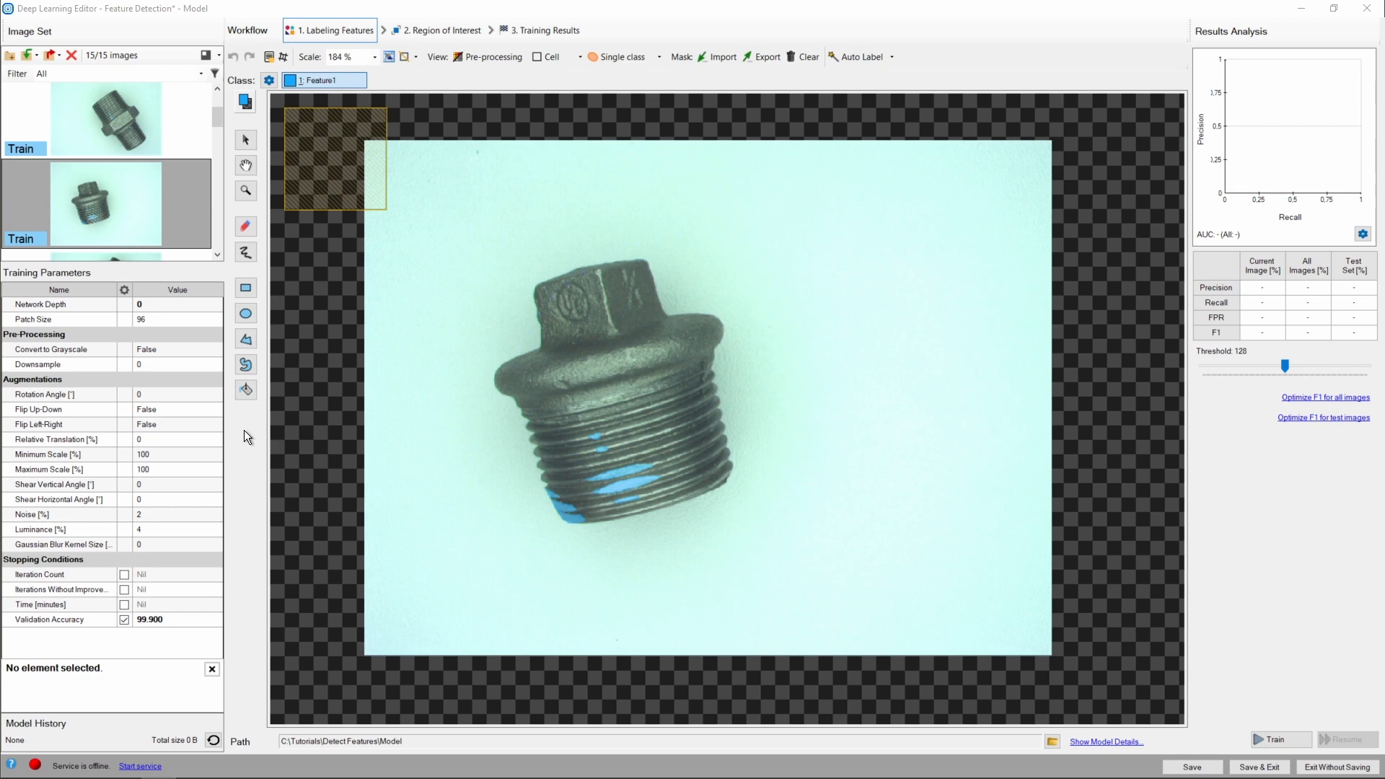
pyautogui.click(206, 397)
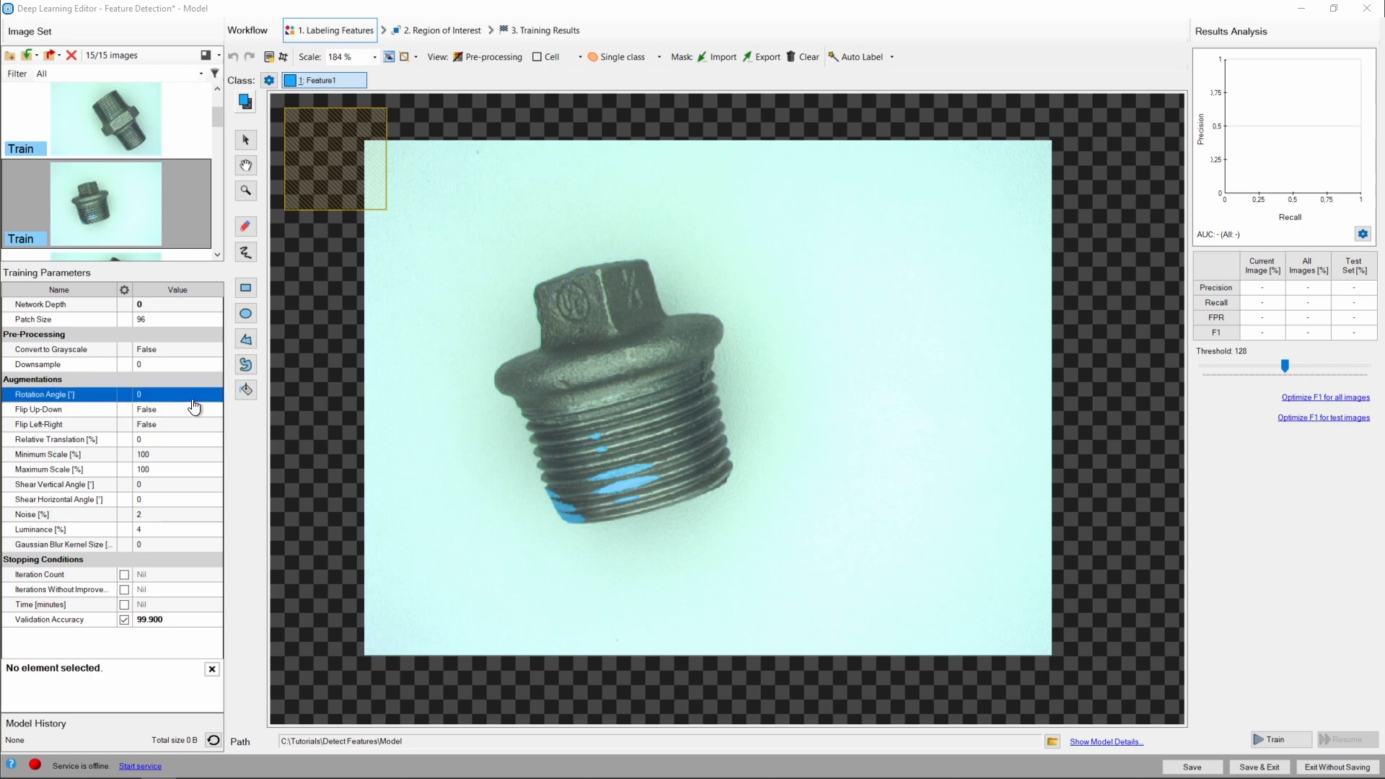
pyautogui.click(193, 400)
pyautogui.write('180')
pyautogui.press('Return')
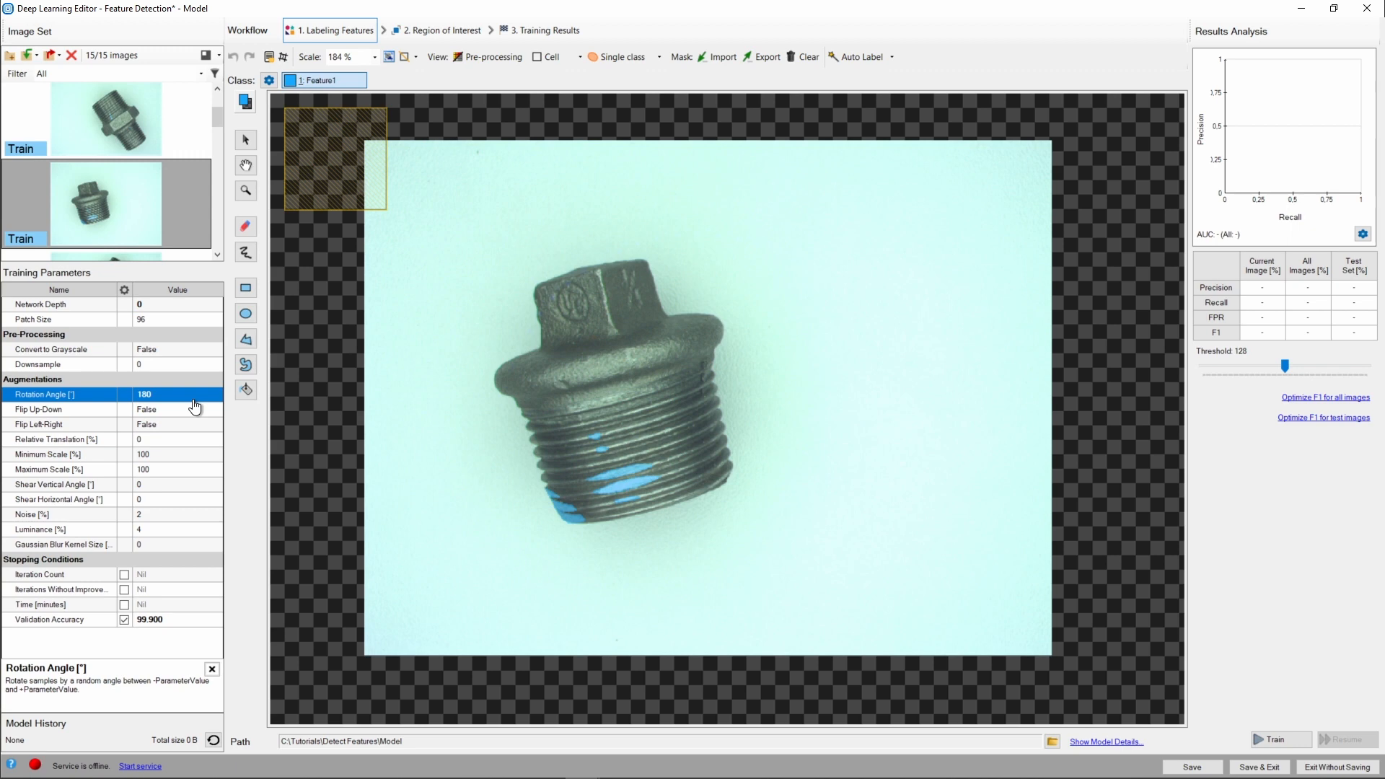
# Look through the pipe fitting images in the image set list.
pyautogui.click(127, 128)
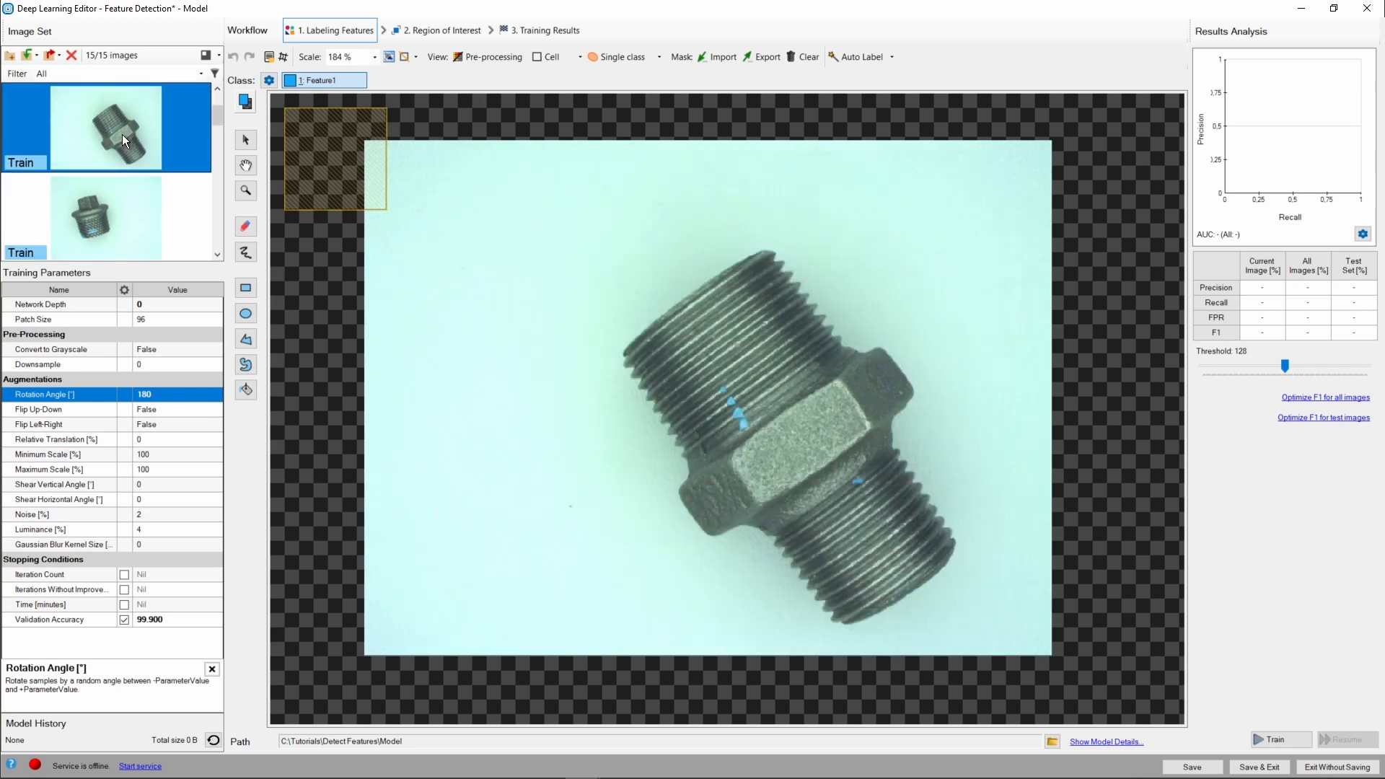
pyautogui.scroll(2, 143, 182)
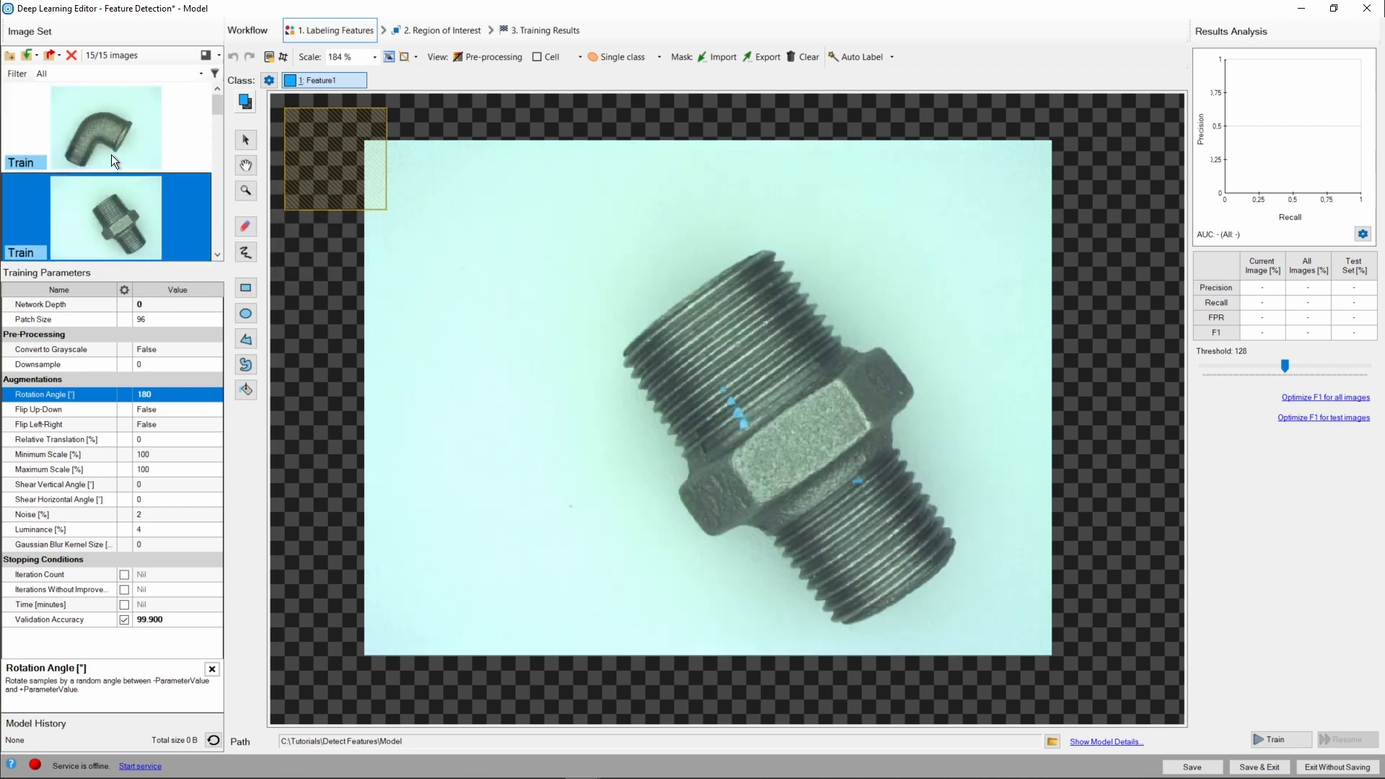
pyautogui.click(112, 157)
pyautogui.scroll(-5, 132, 197)
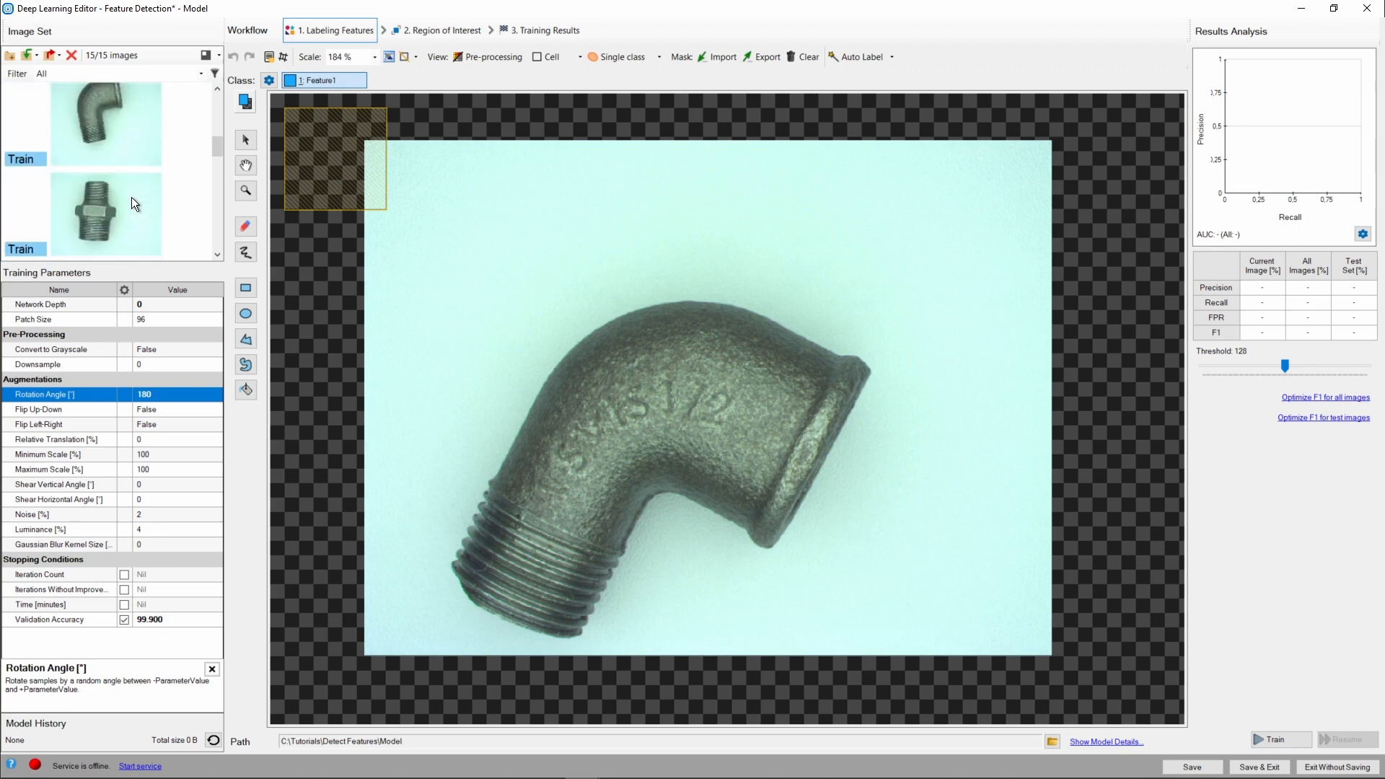
pyautogui.click(120, 185)
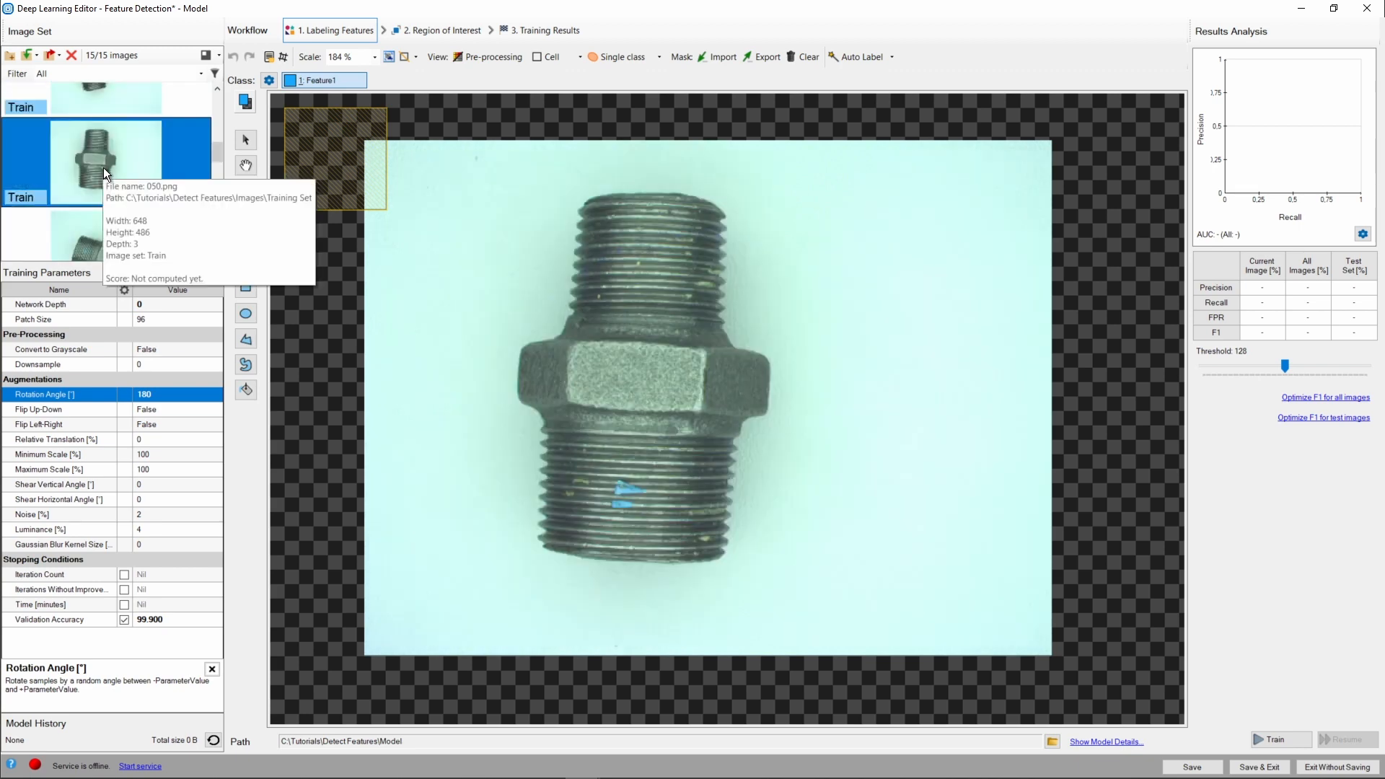
pyautogui.click(81, 241)
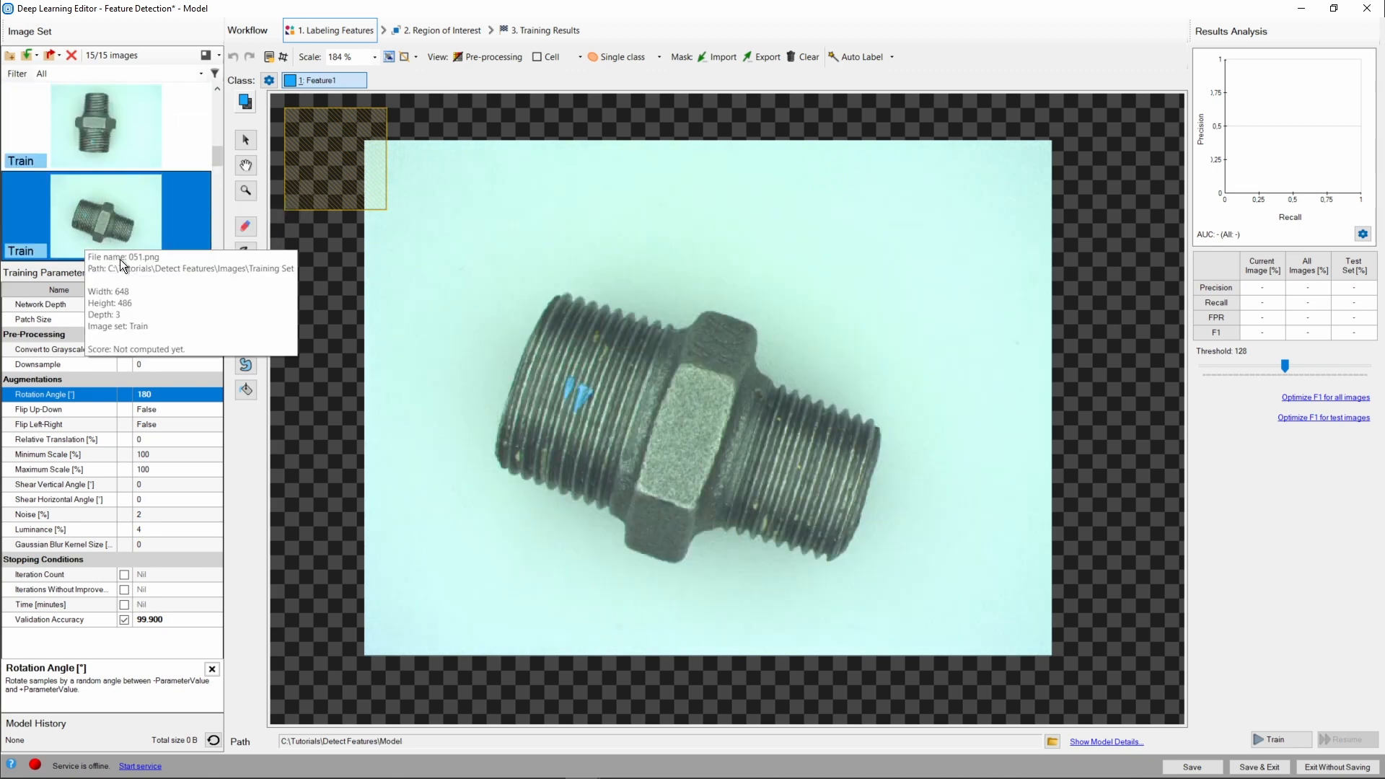
# Set both the Flip Up-Down and Flip Left-Right augmentations to True.
pyautogui.click(167, 409)
pyautogui.click(167, 417)
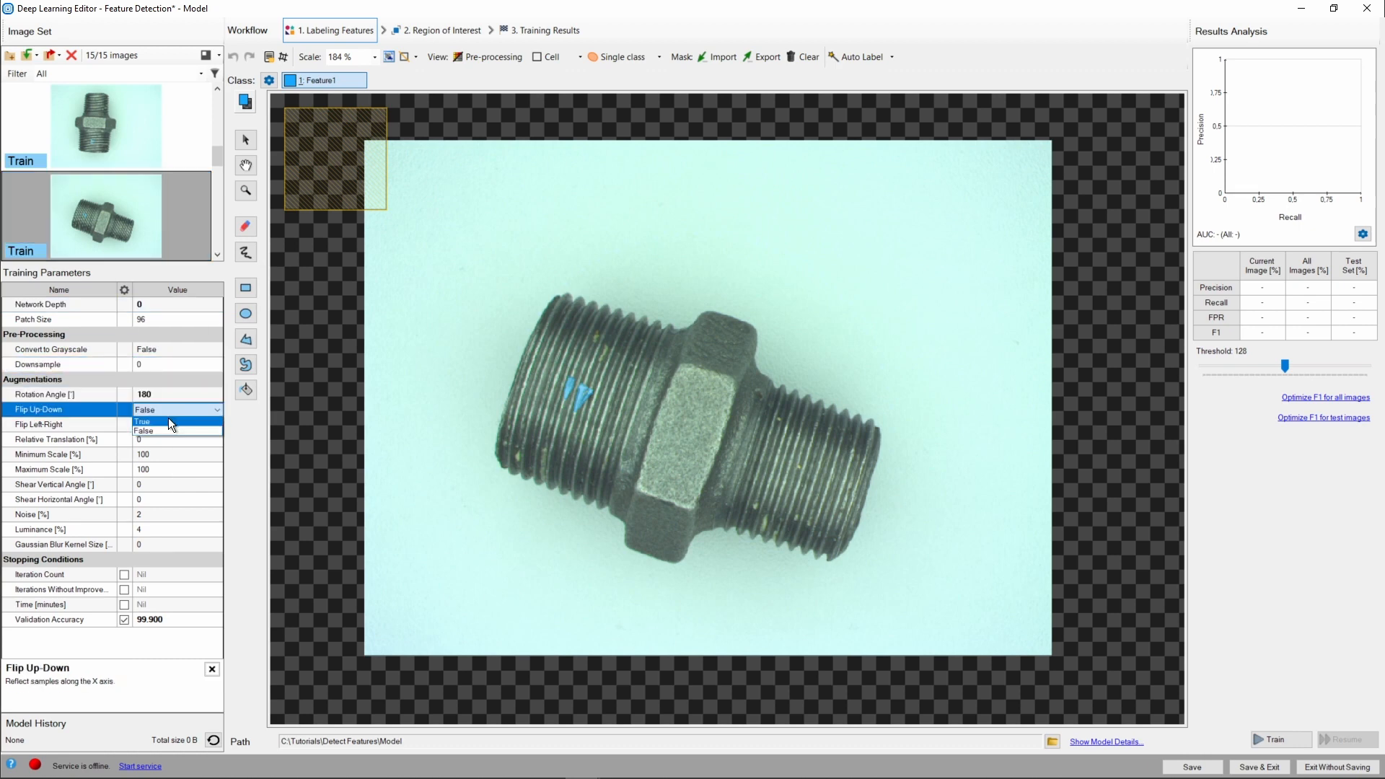
pyautogui.click(167, 419)
pyautogui.click(167, 422)
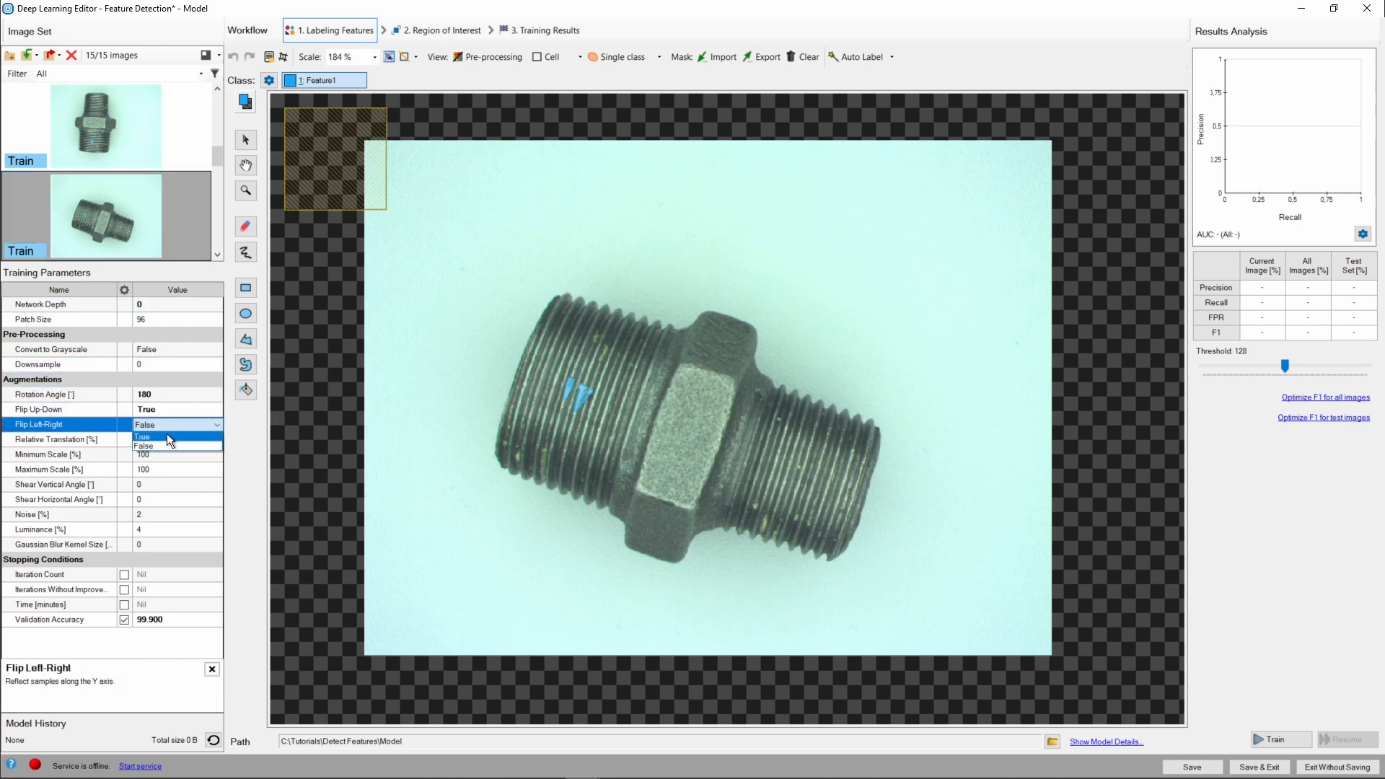
pyautogui.click(167, 435)
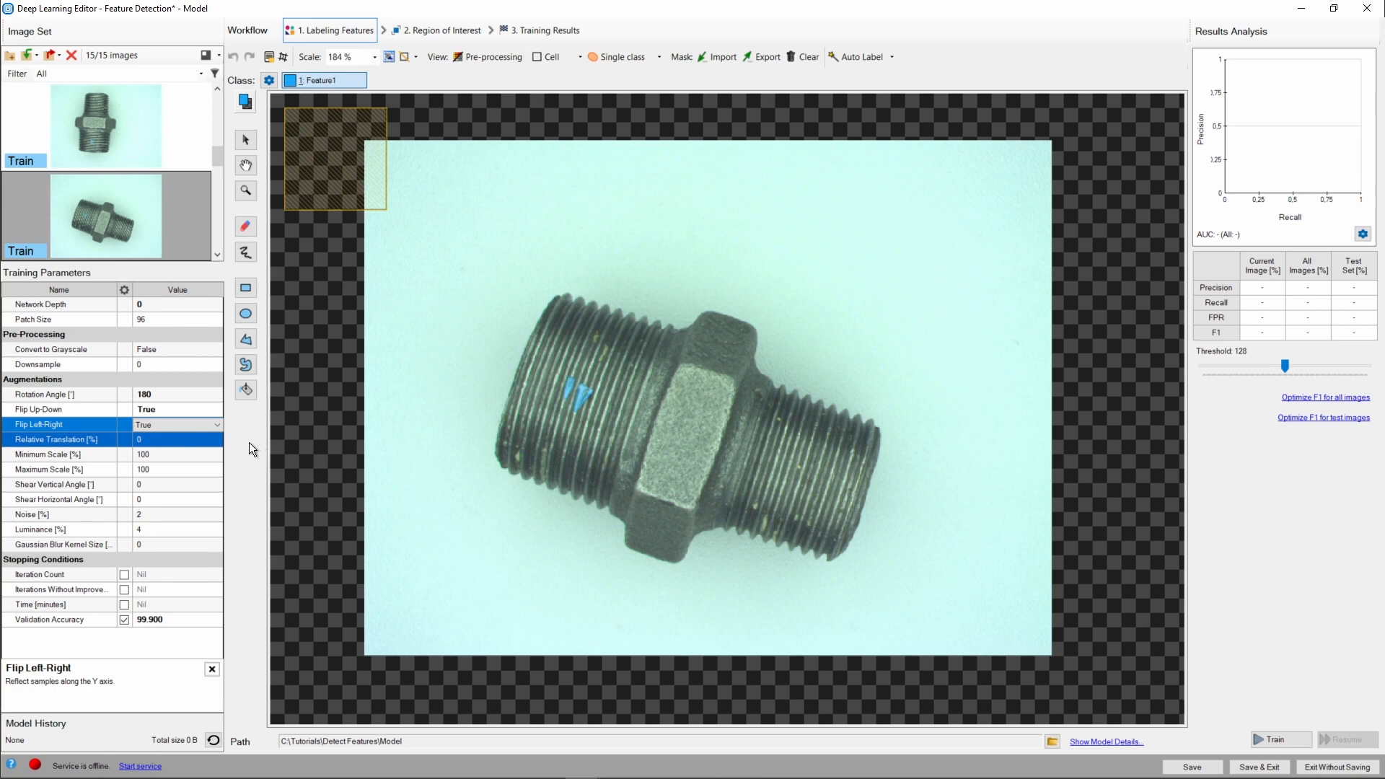
# Set the Relative Translation augmentation to 10 percent.
pyautogui.click(192, 438)
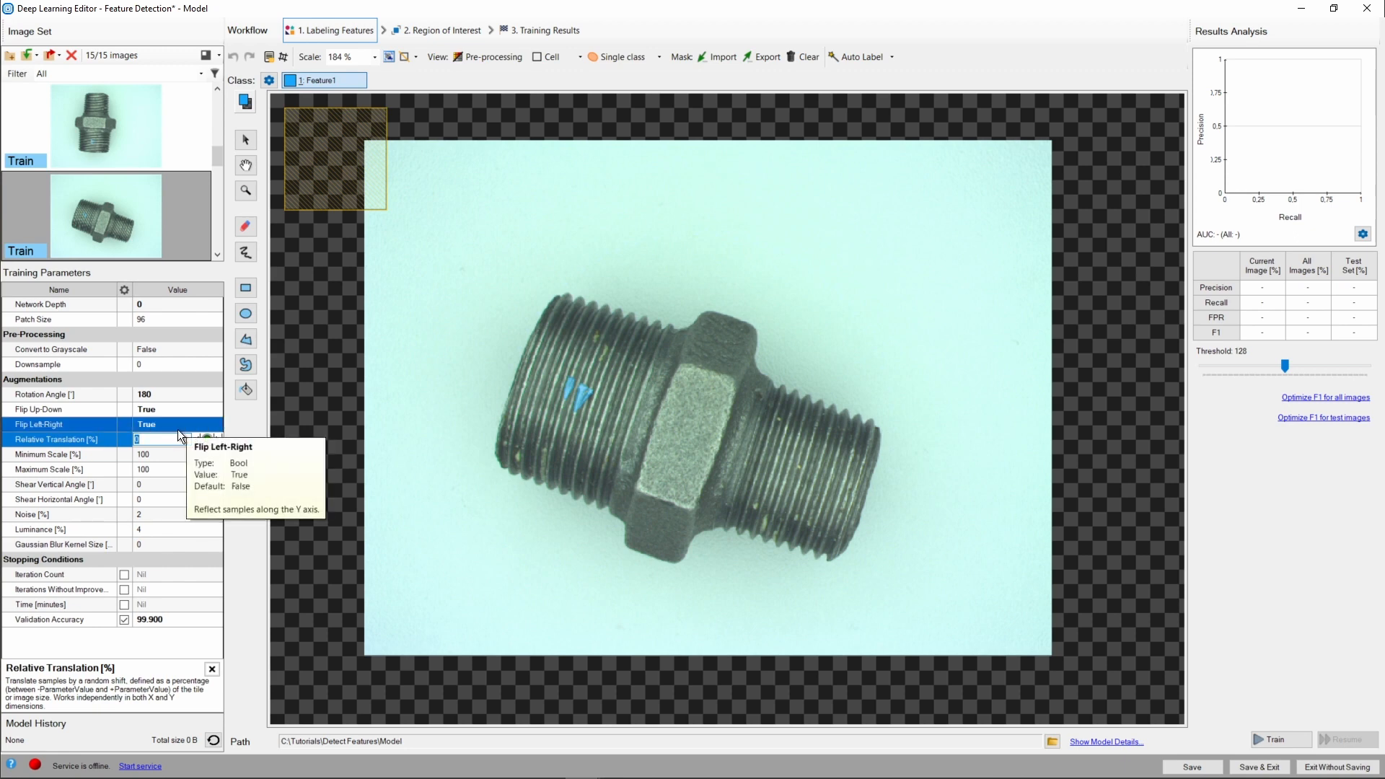
pyautogui.write('10')
pyautogui.press('Return')
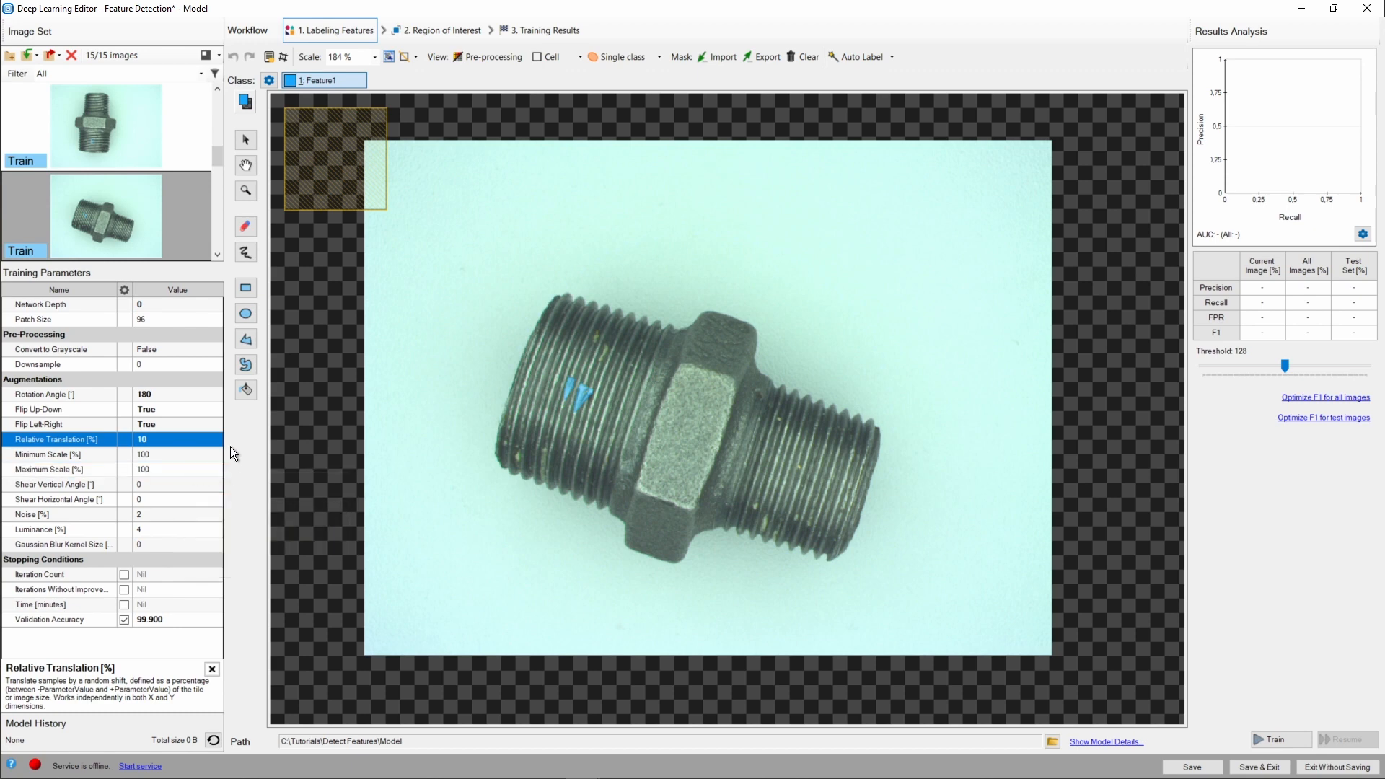
# Set the Minimum Scale to 70 percent and the Maximum Scale to 130 percent.
pyautogui.click(179, 453)
pyautogui.write('70')
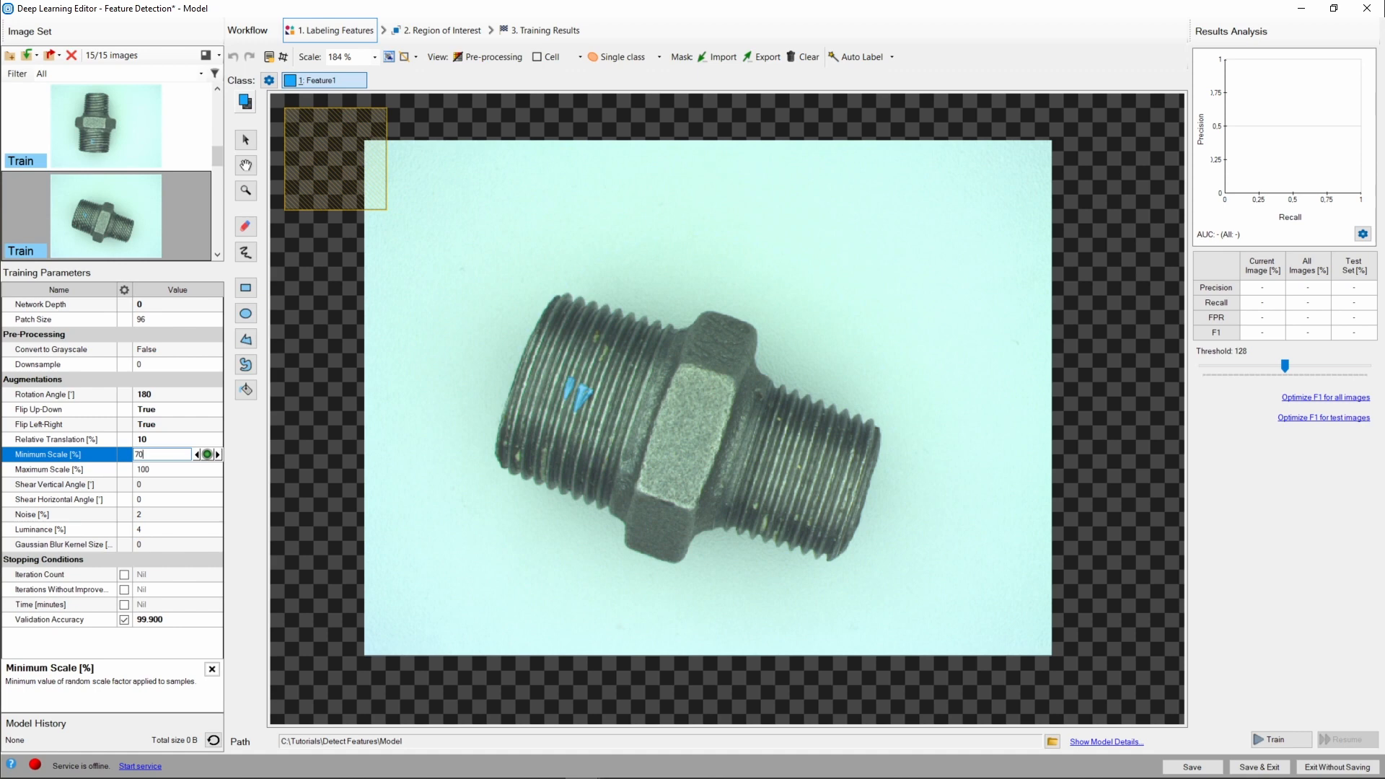
pyautogui.press('Return')
pyautogui.click(177, 467)
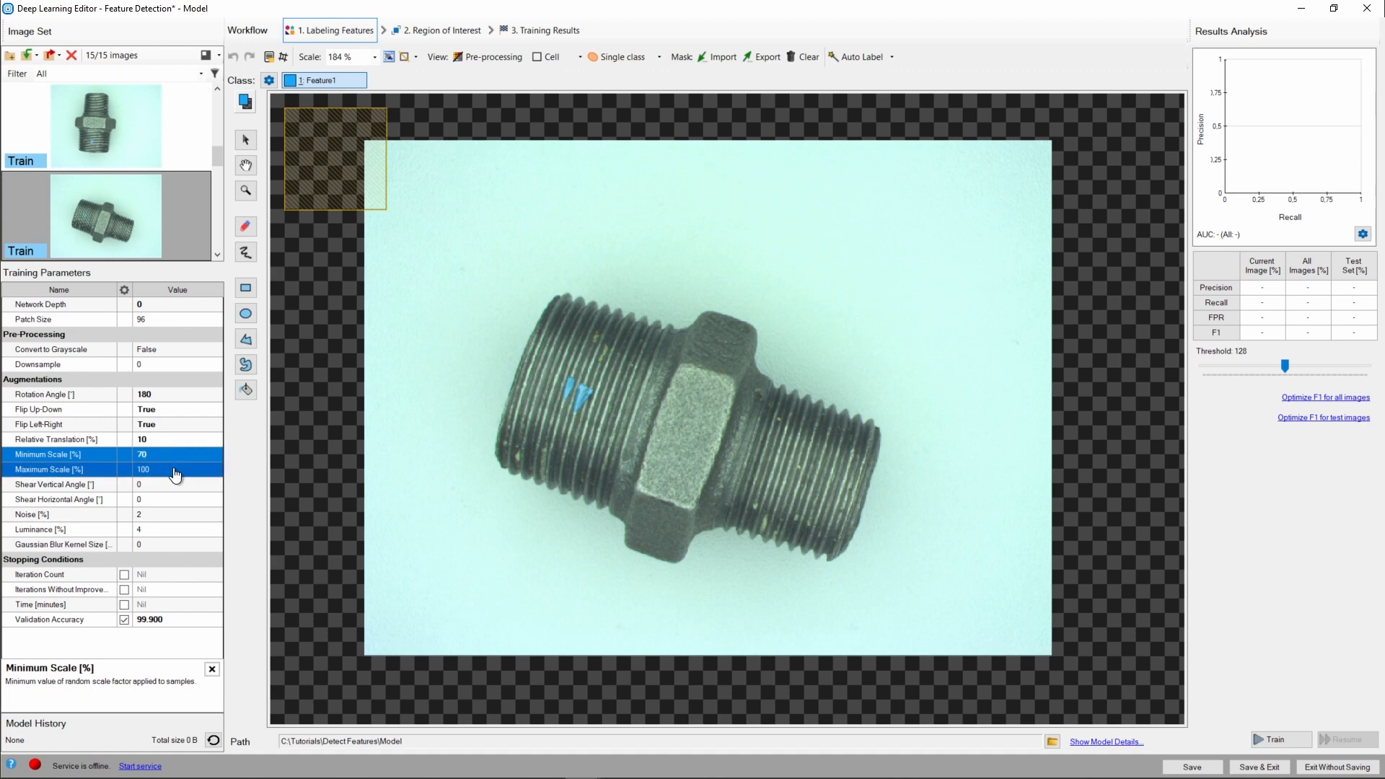
pyautogui.write('130')
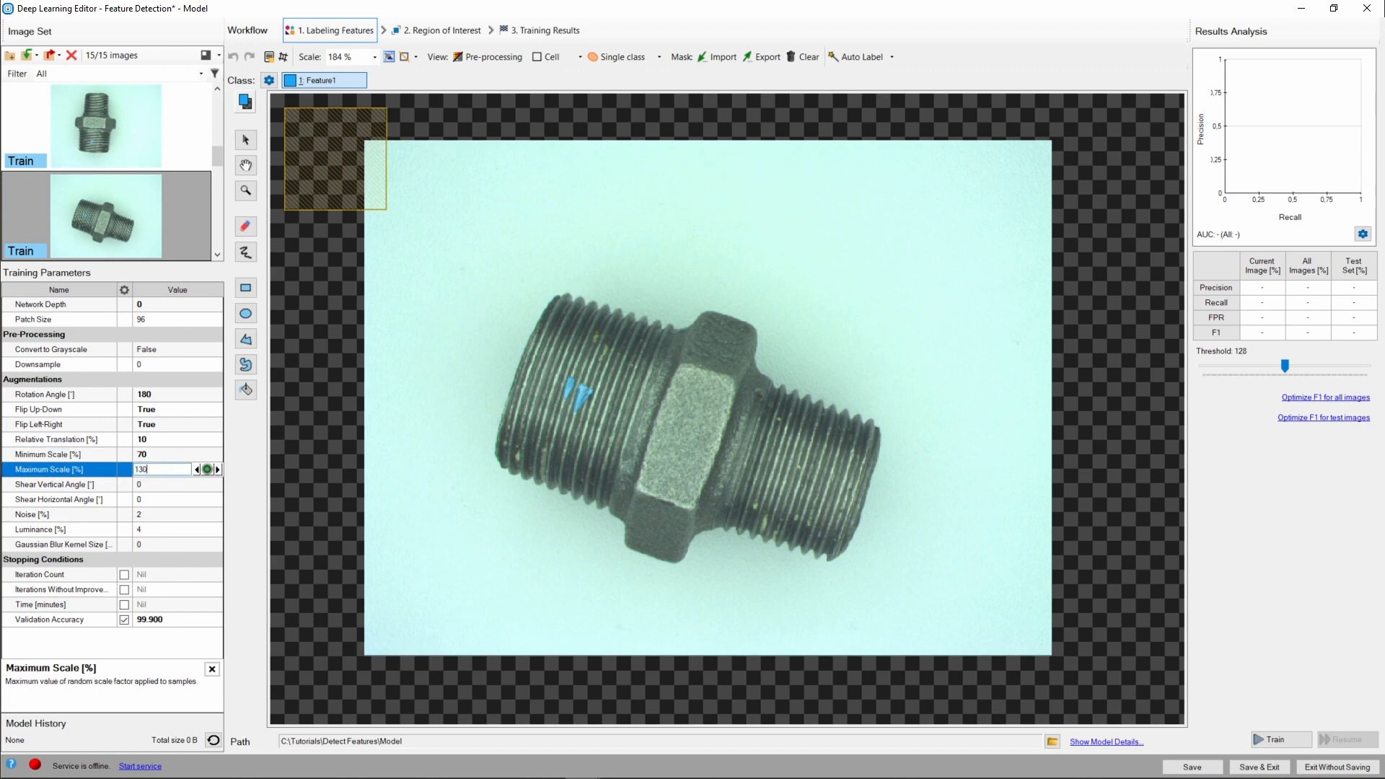
pyautogui.press('Return')
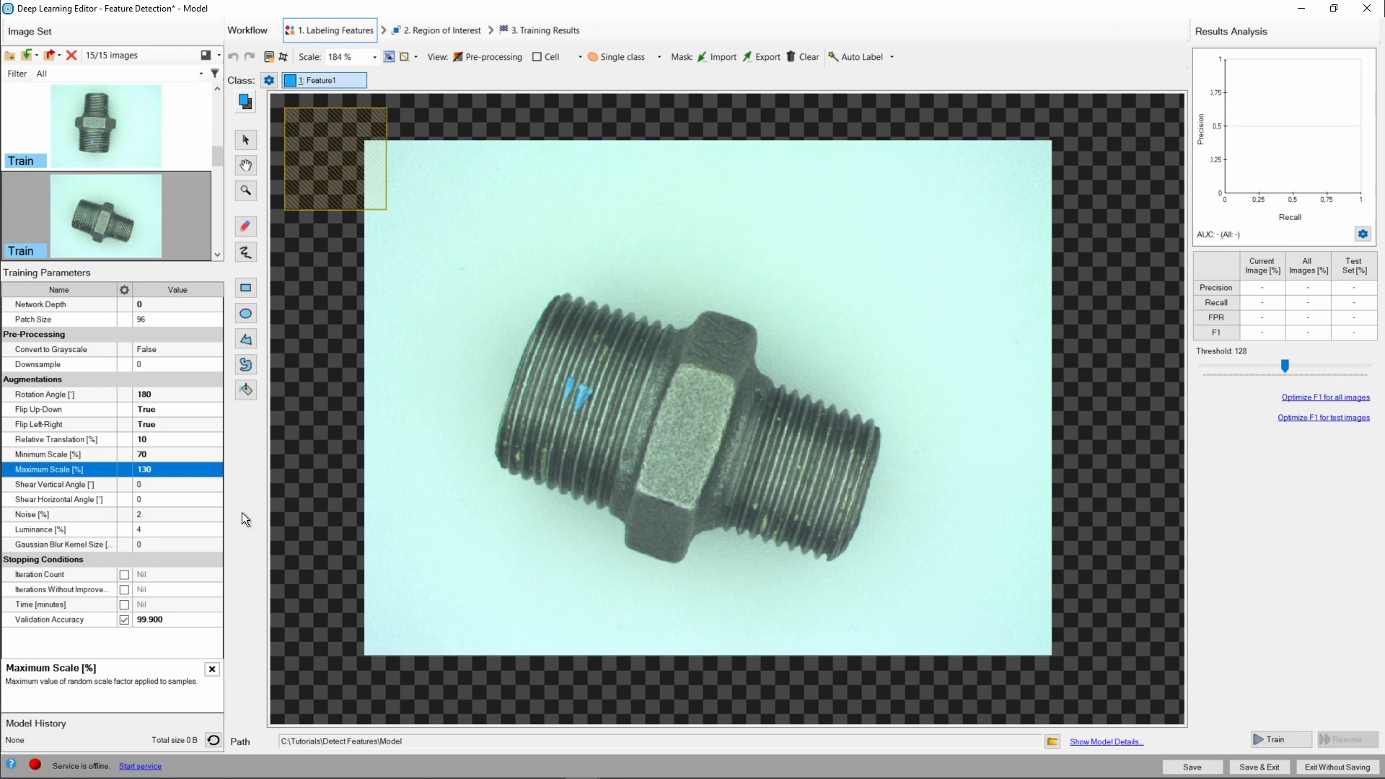
# Set the Shear Vertical Angle and Shear Horizontal Angle augmentations to 3 degrees each.
pyautogui.click(164, 485)
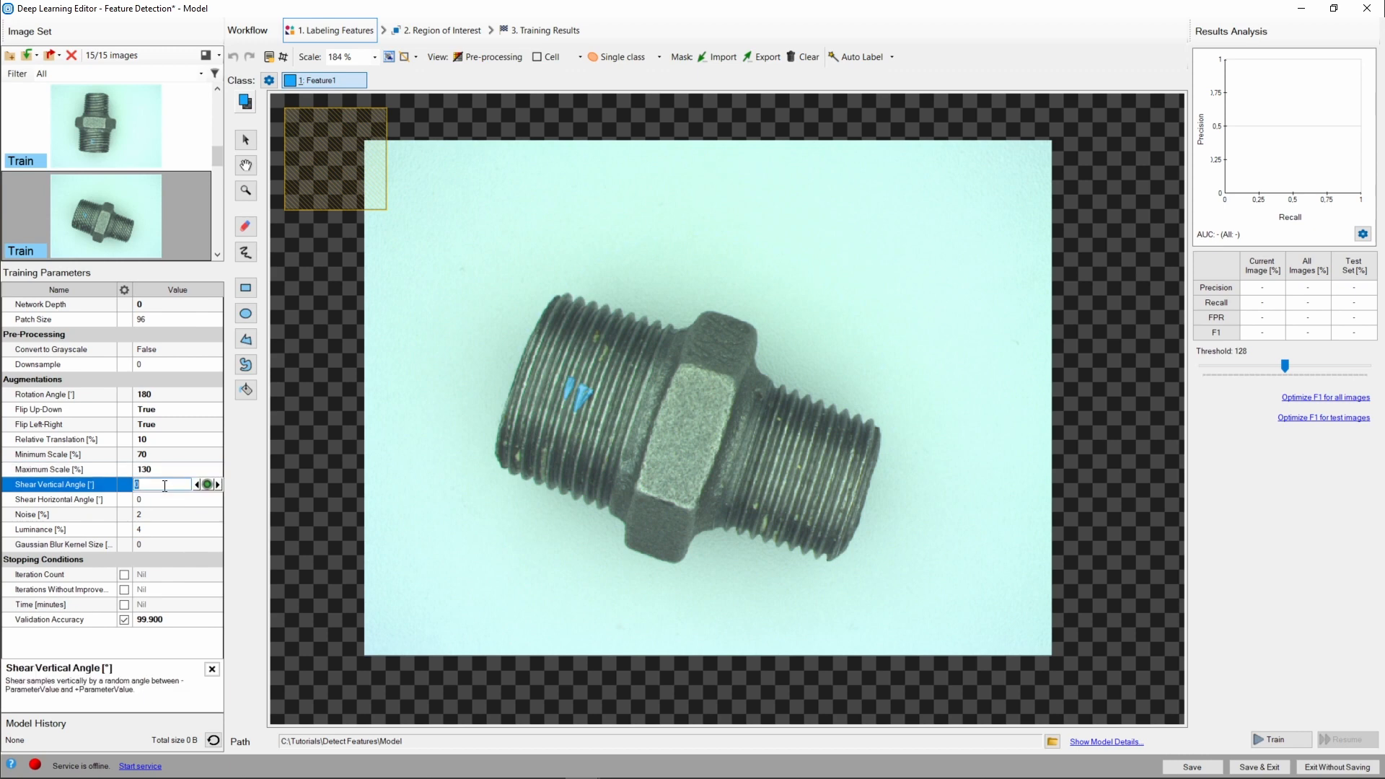
pyautogui.write('3')
pyautogui.click(160, 495)
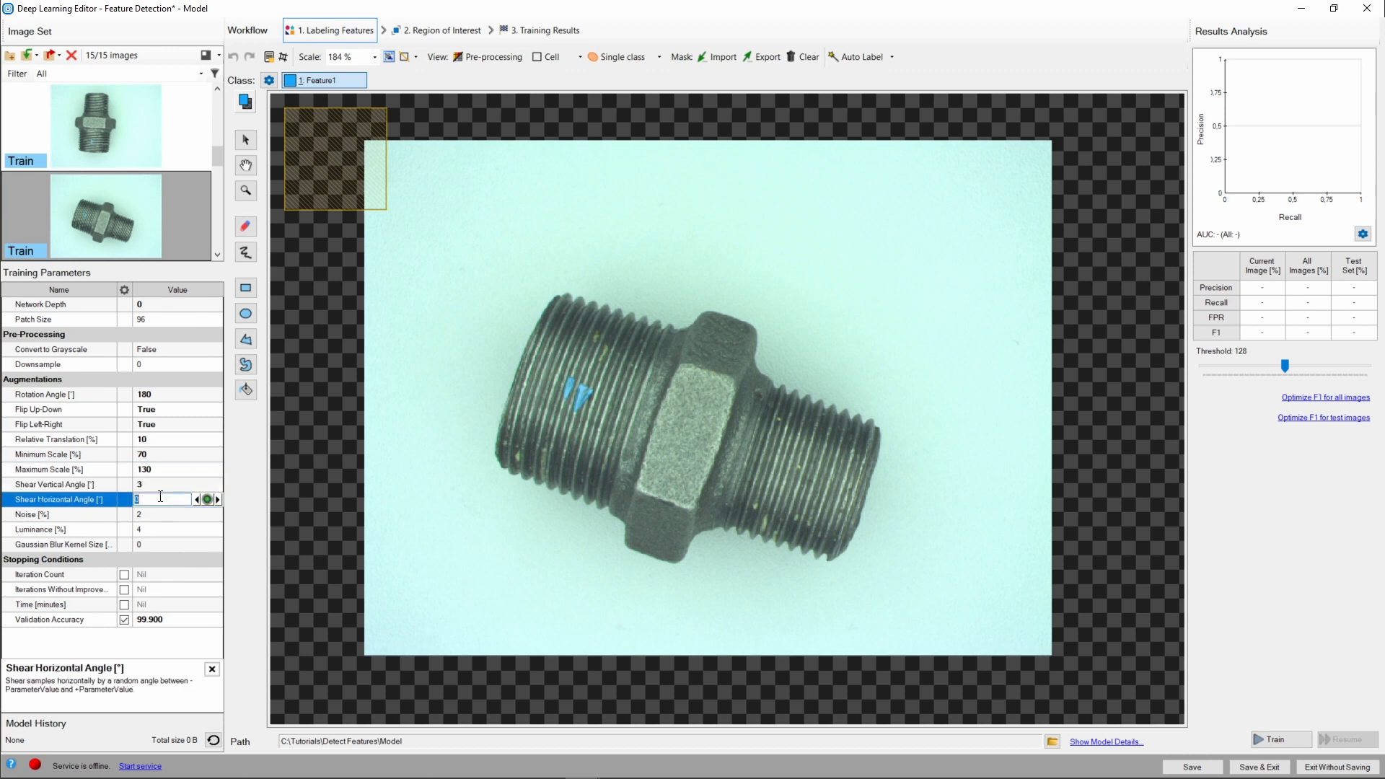
pyautogui.write('3')
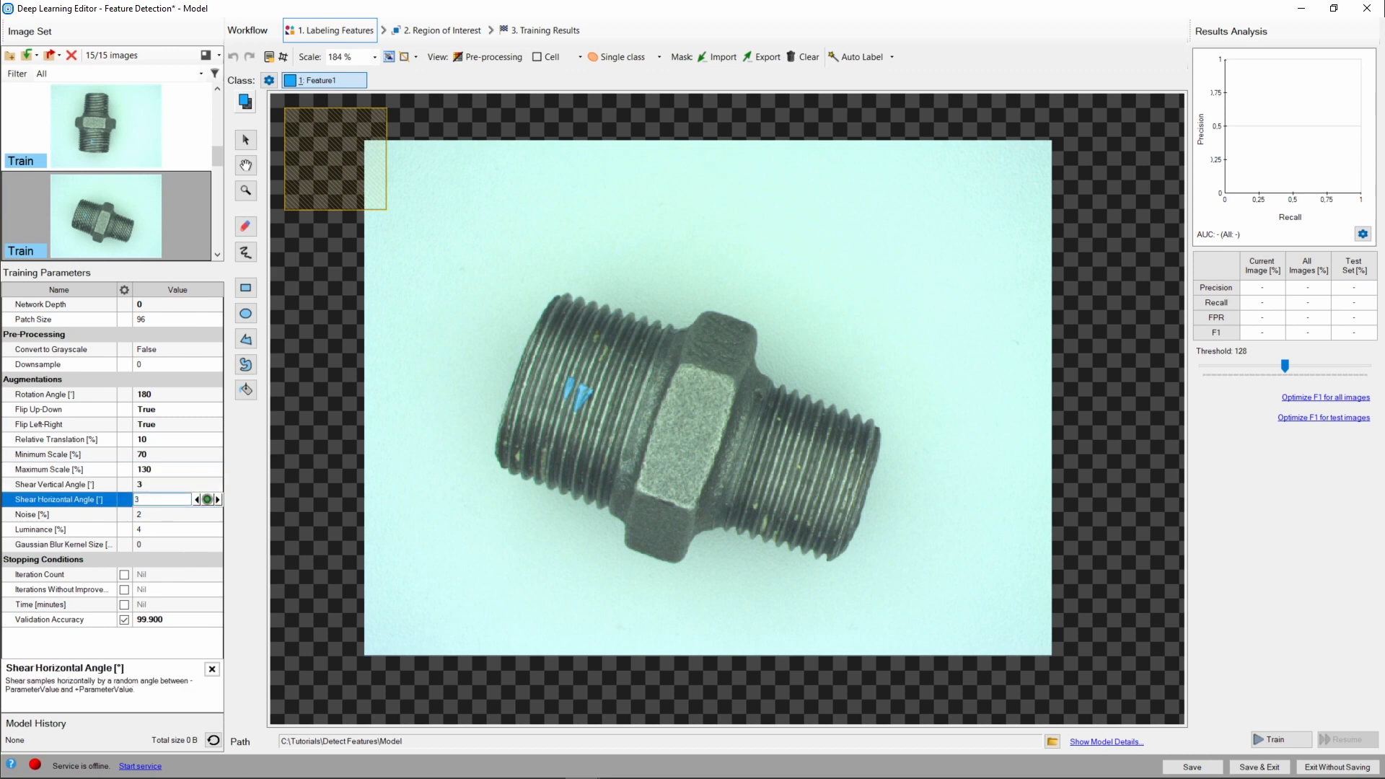
# Set the Noise and Luminance augmentations to 5 percent each.
pyautogui.click(159, 513)
pyautogui.write('5')
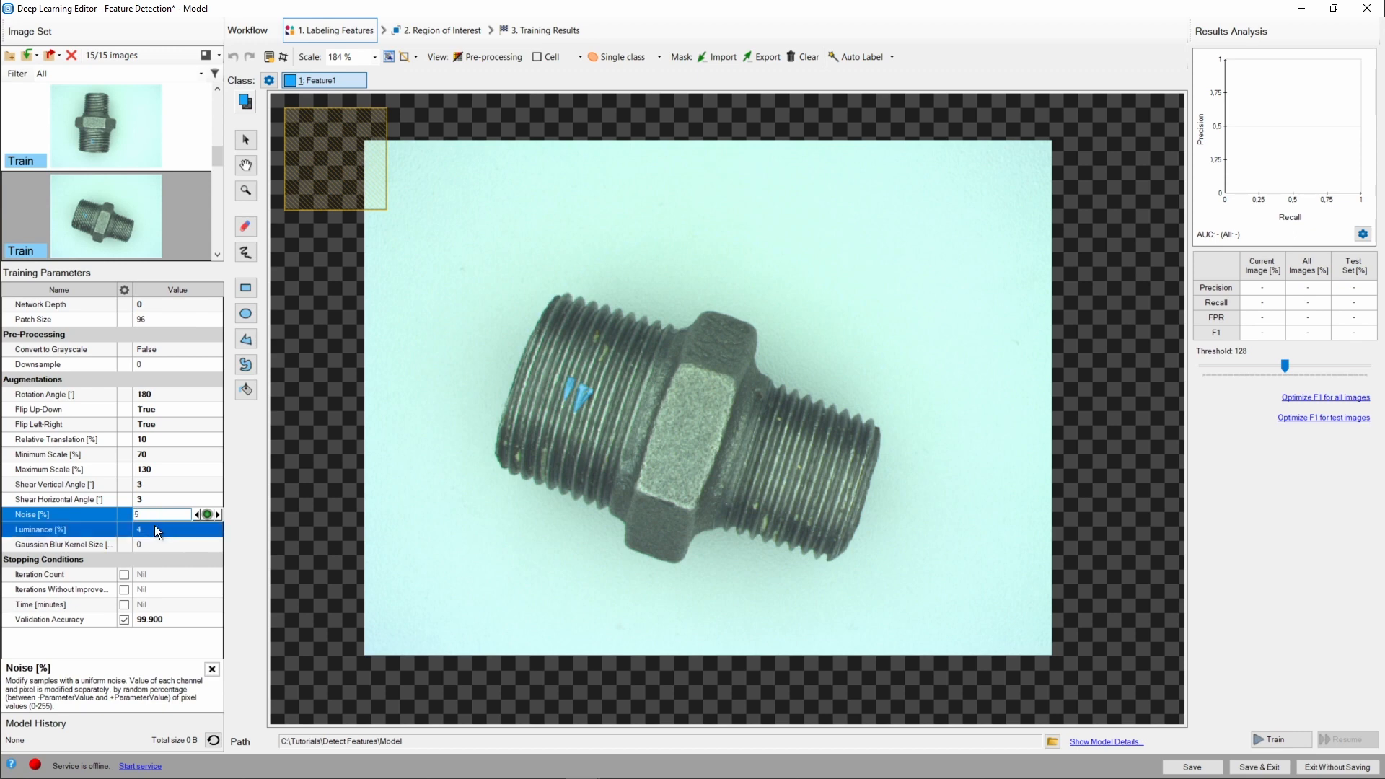
pyautogui.click(155, 525)
pyautogui.write('5')
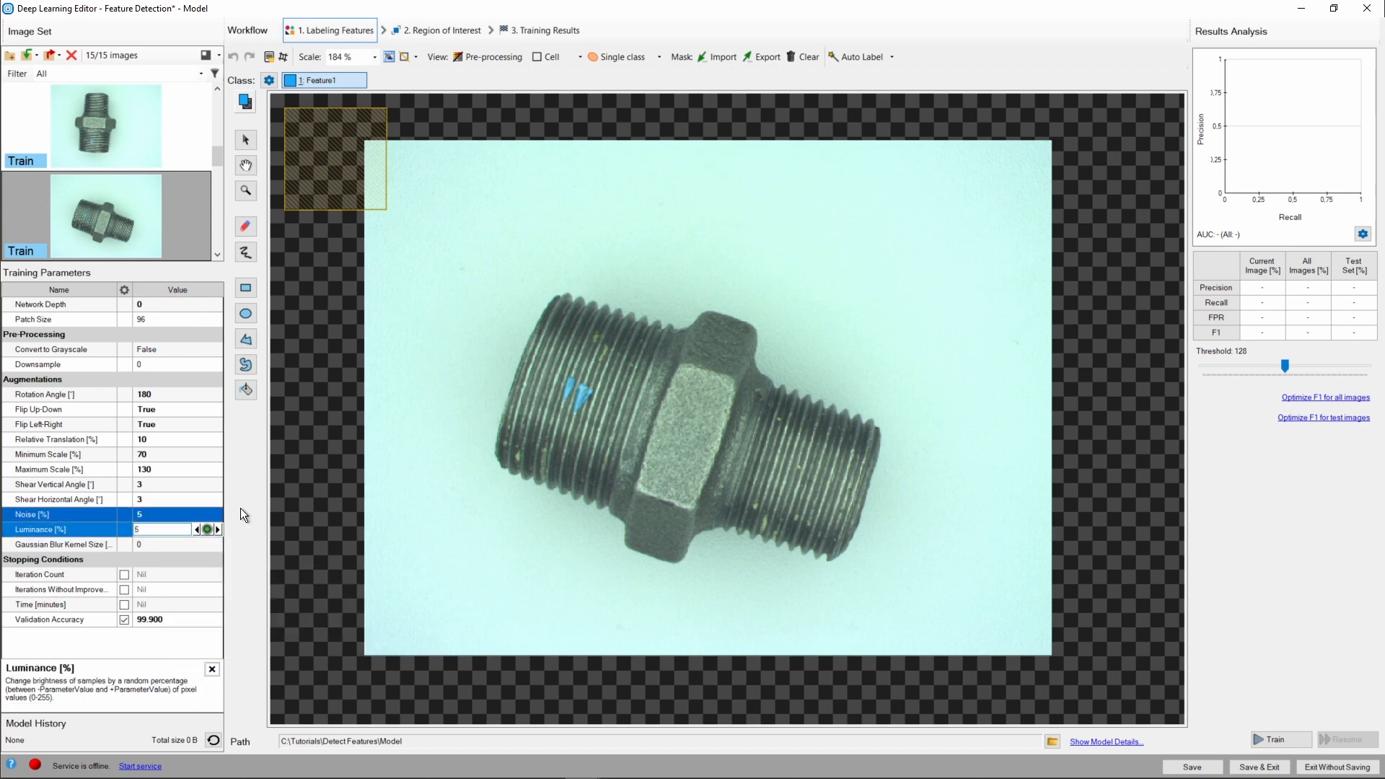
pyautogui.press('Tab')
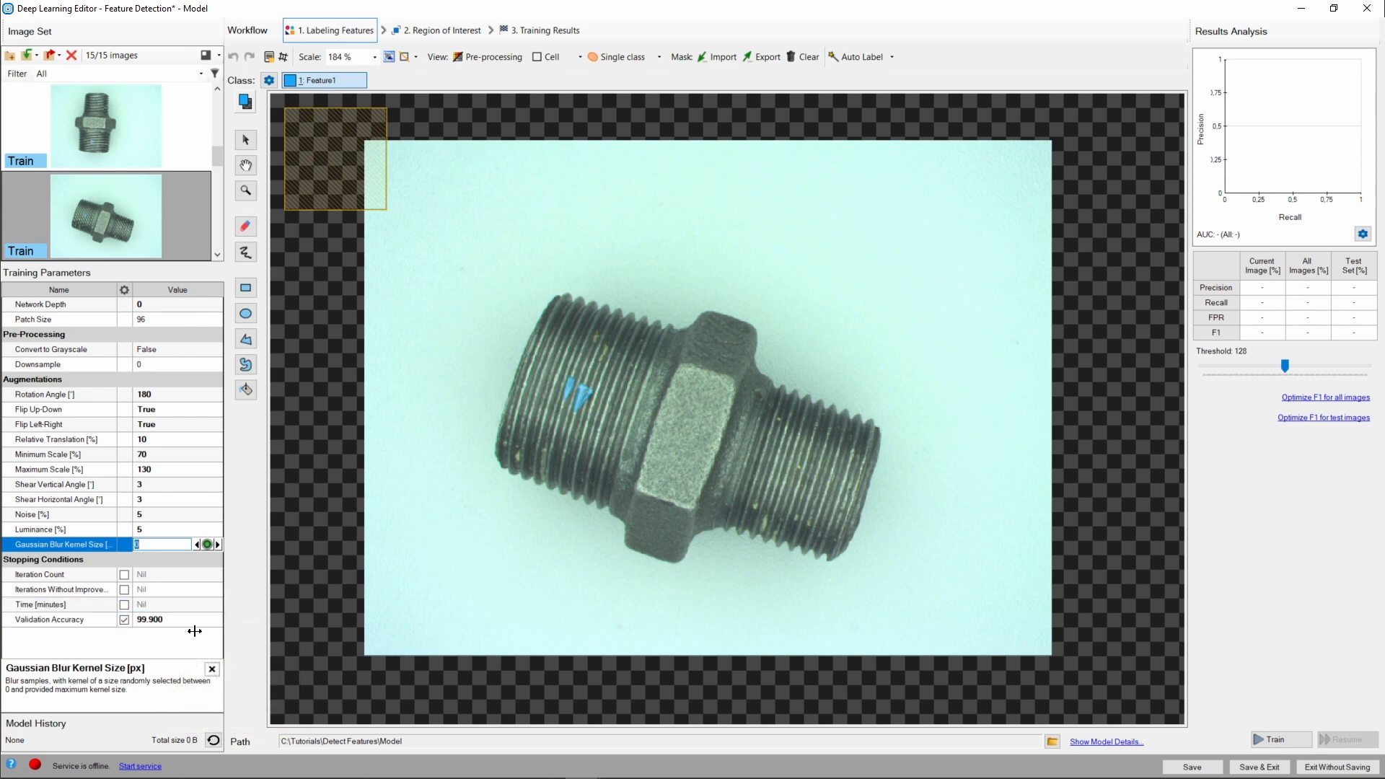
# Enable the Time stopping condition at 10 minutes and save the model.
pyautogui.click(157, 606)
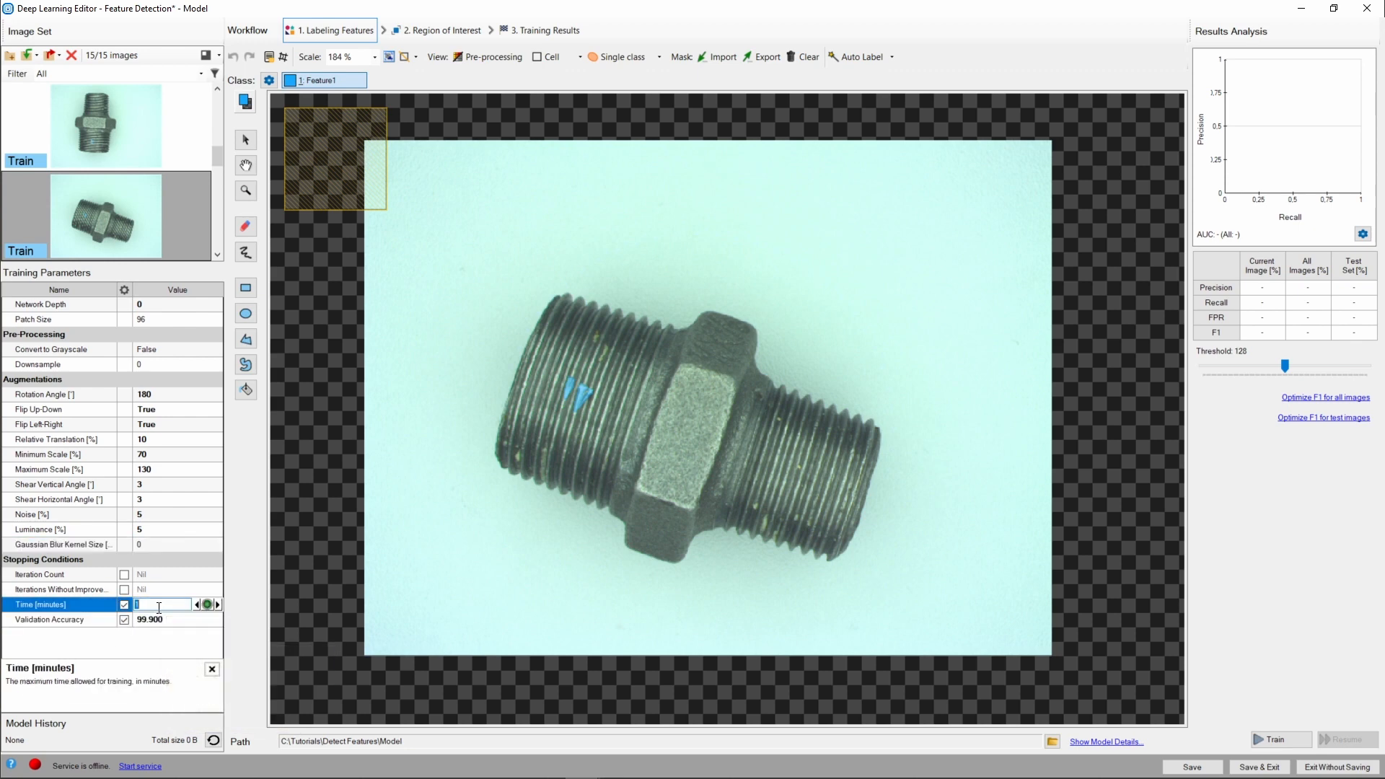
pyautogui.write('60')
pyautogui.press('Return')
pyautogui.click(1180, 766)
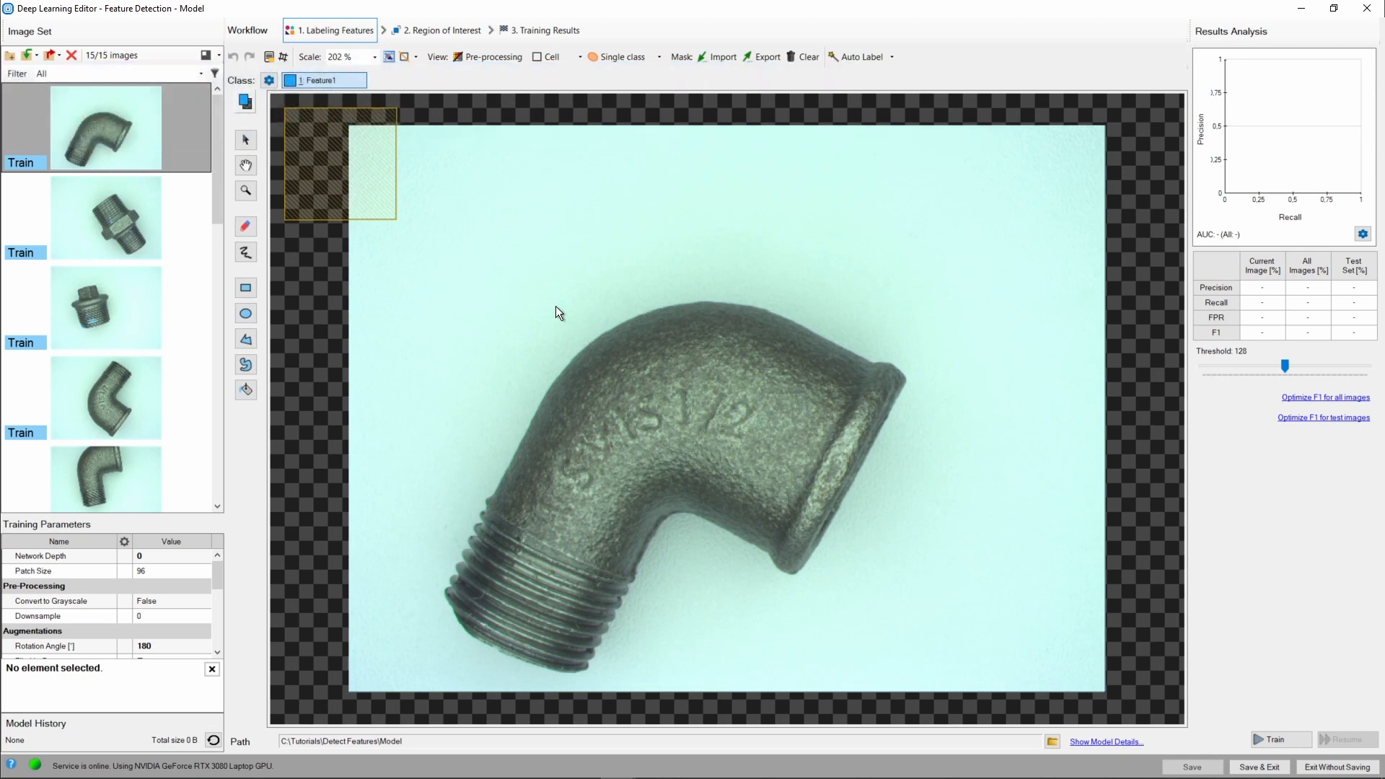
# Open the Region of Interest stage and switch the ROI shape between ellipse and rectangle.
pyautogui.click(421, 28)
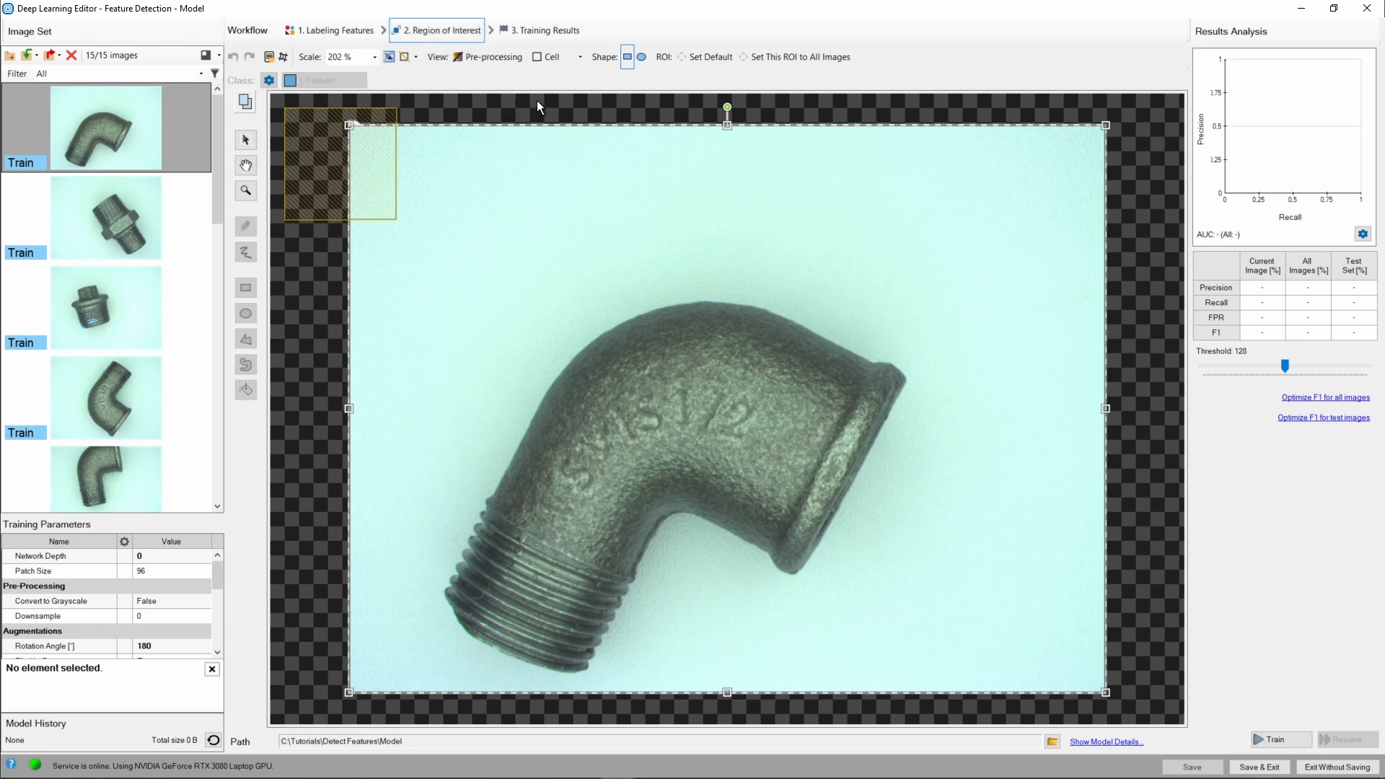
pyautogui.click(640, 57)
pyautogui.click(628, 57)
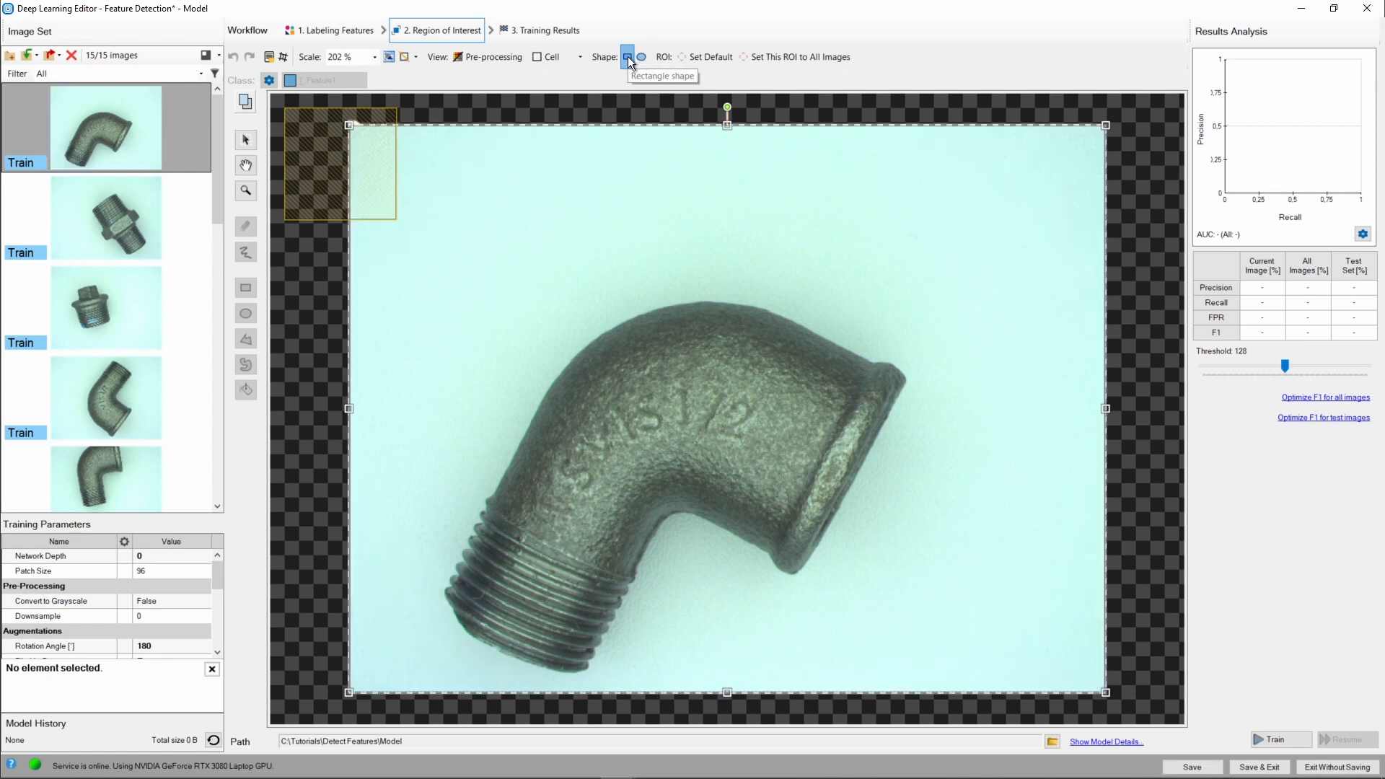
# Shrink the region of interest around the fitting, then reset it to the default full image.
pyautogui.moveTo(348, 125); pyautogui.dragTo(421, 256)
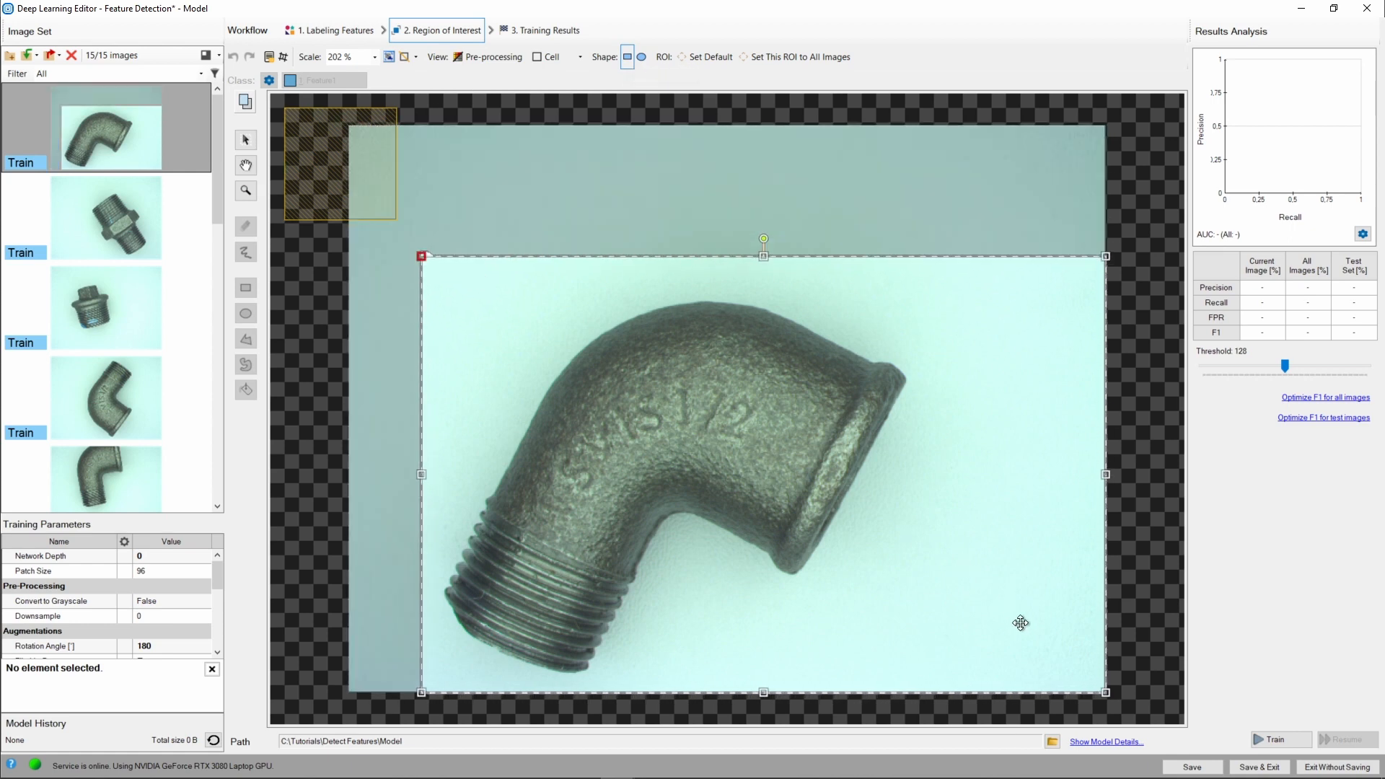
pyautogui.moveTo(1104, 692); pyautogui.dragTo(924, 683)
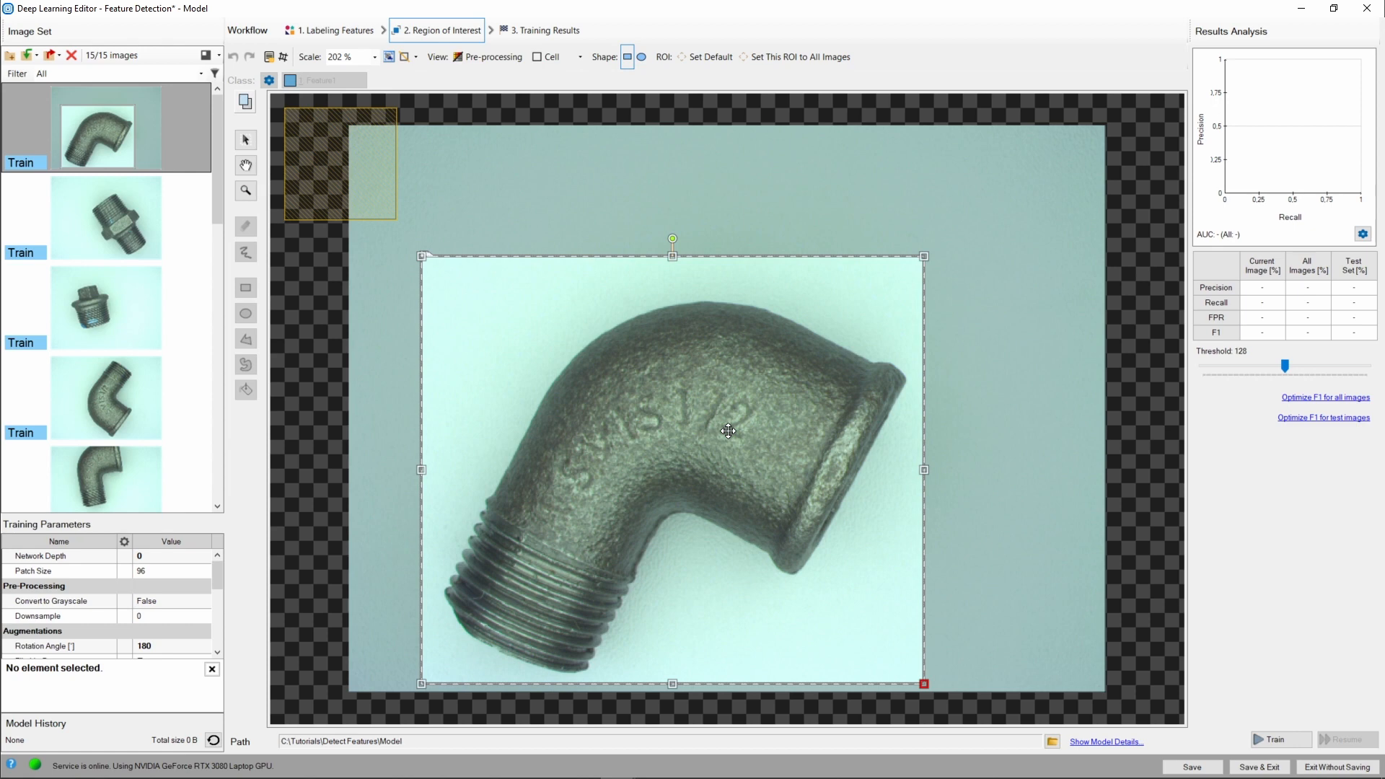
pyautogui.click(704, 57)
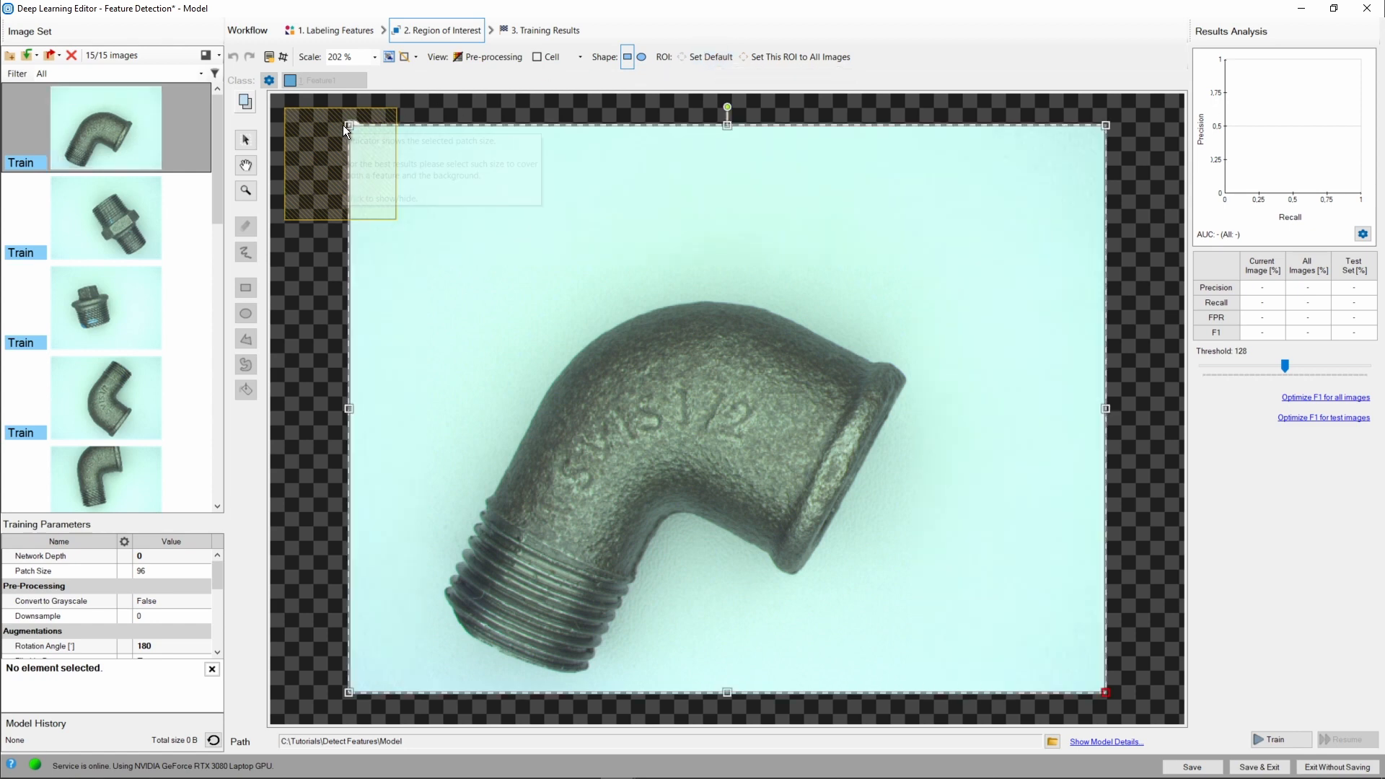
# Shrink the region of interest around the fitting again and apply it to all images.
pyautogui.moveTo(347, 124); pyautogui.dragTo(414, 247)
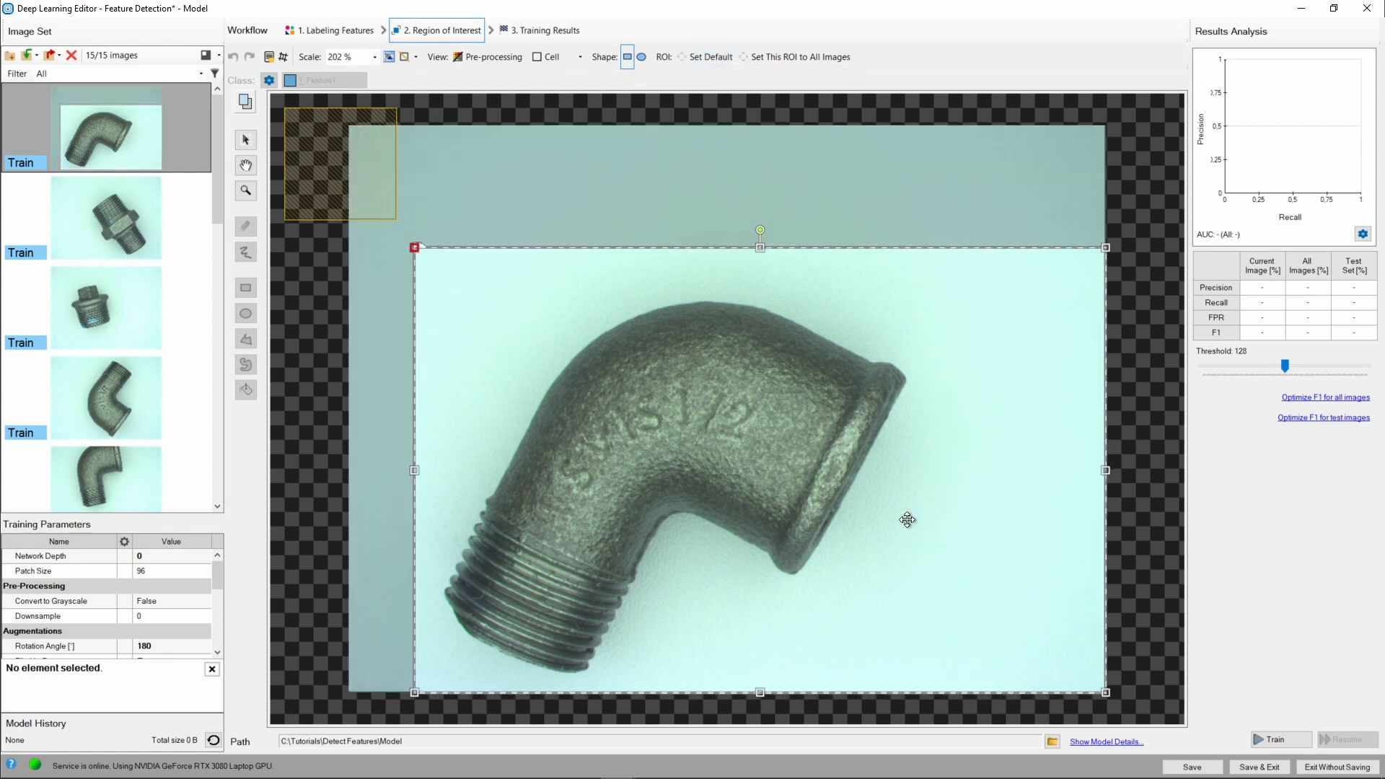
pyautogui.moveTo(1104, 692); pyautogui.dragTo(928, 686)
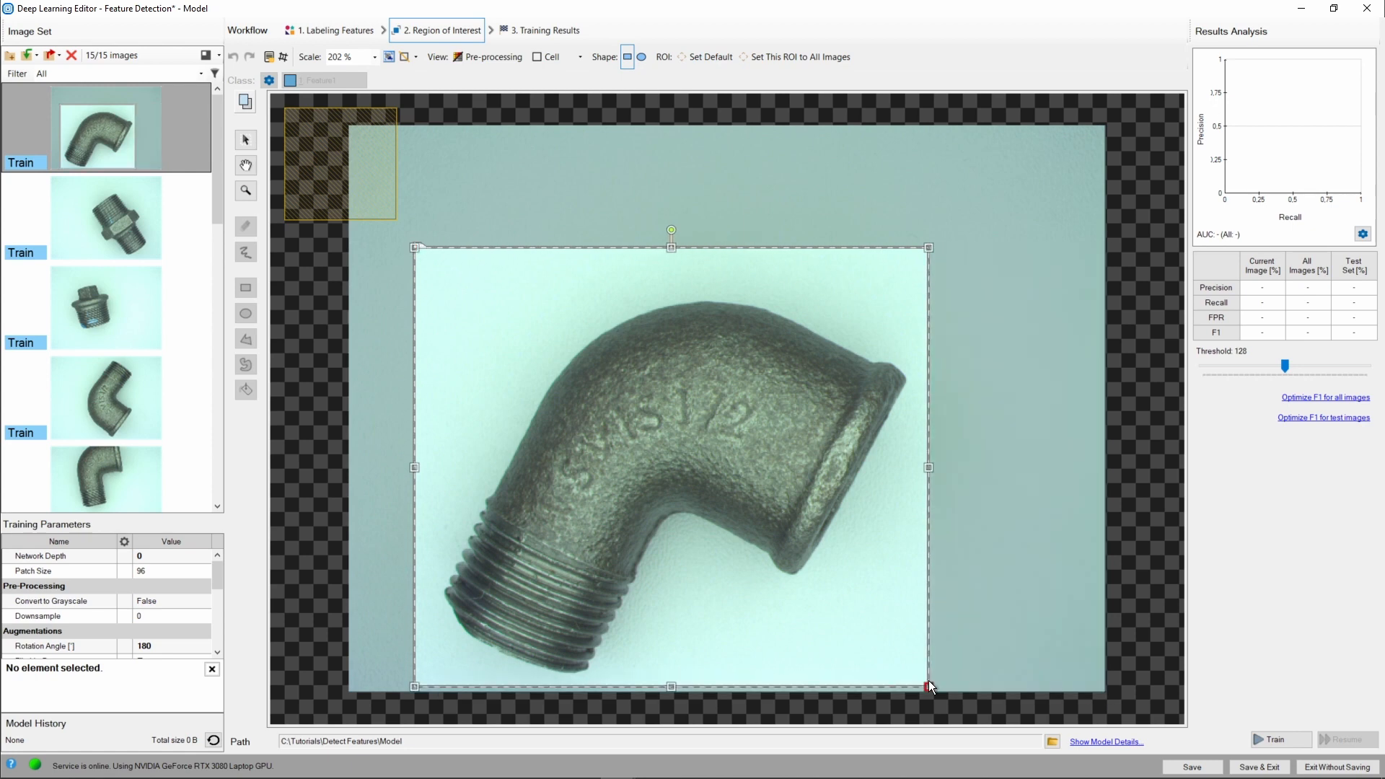
pyautogui.click(789, 60)
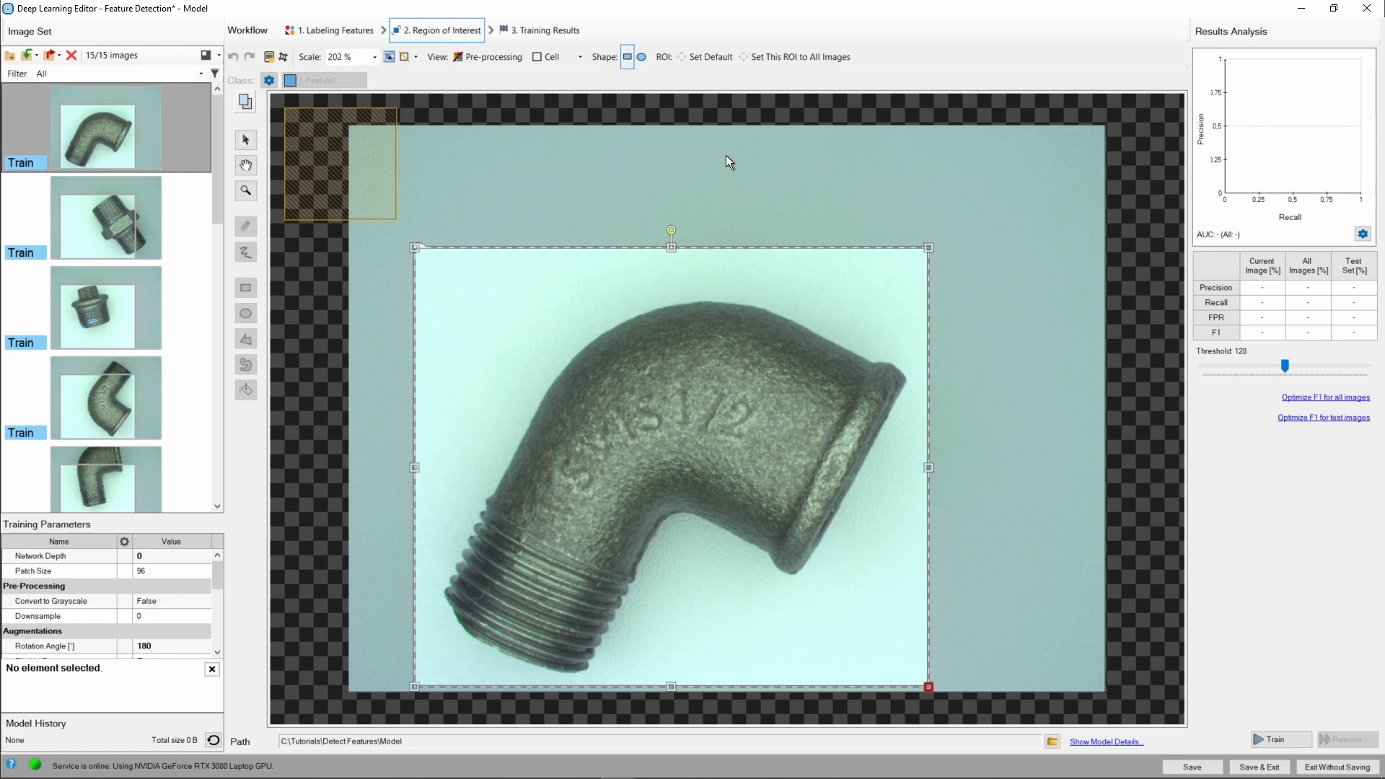
# Reset the region of interest to the default full image and apply it to all images.
pyautogui.click(704, 60)
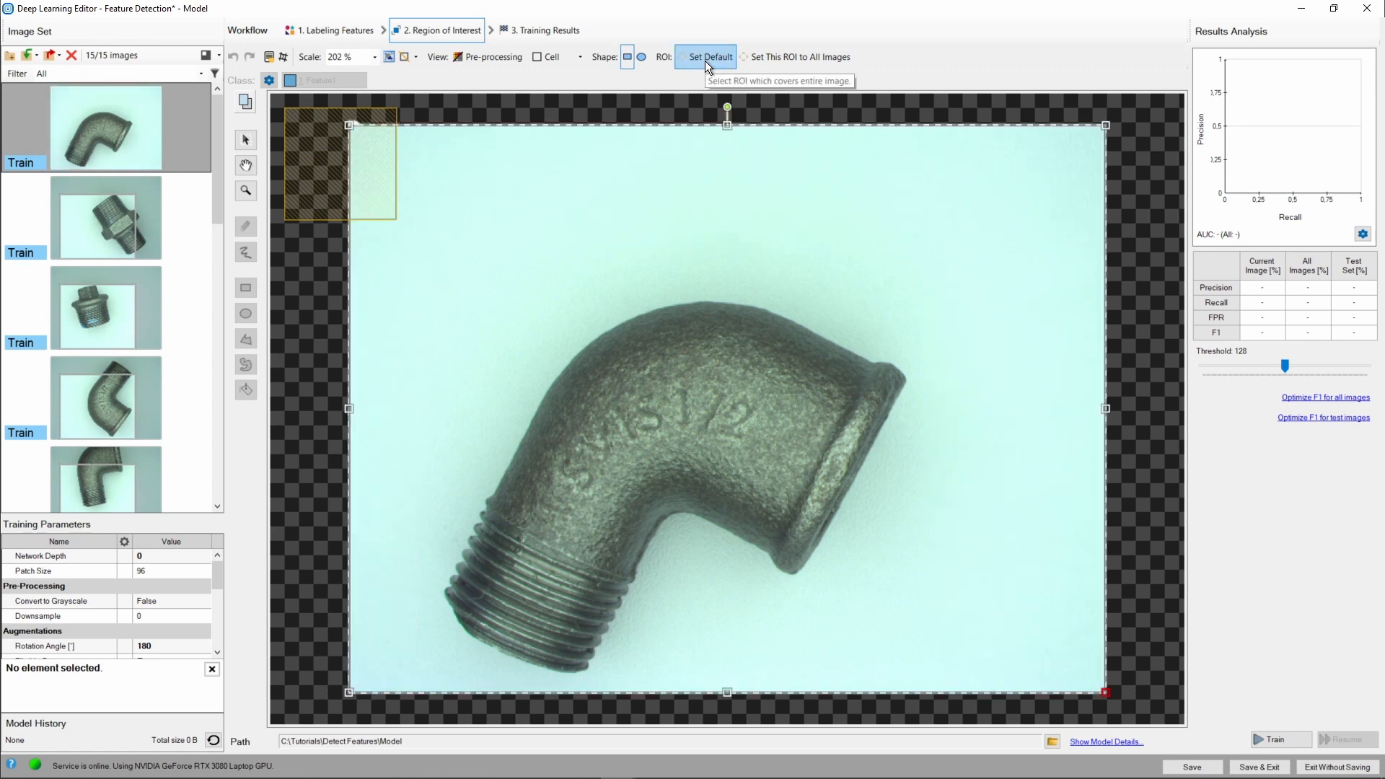
pyautogui.click(773, 58)
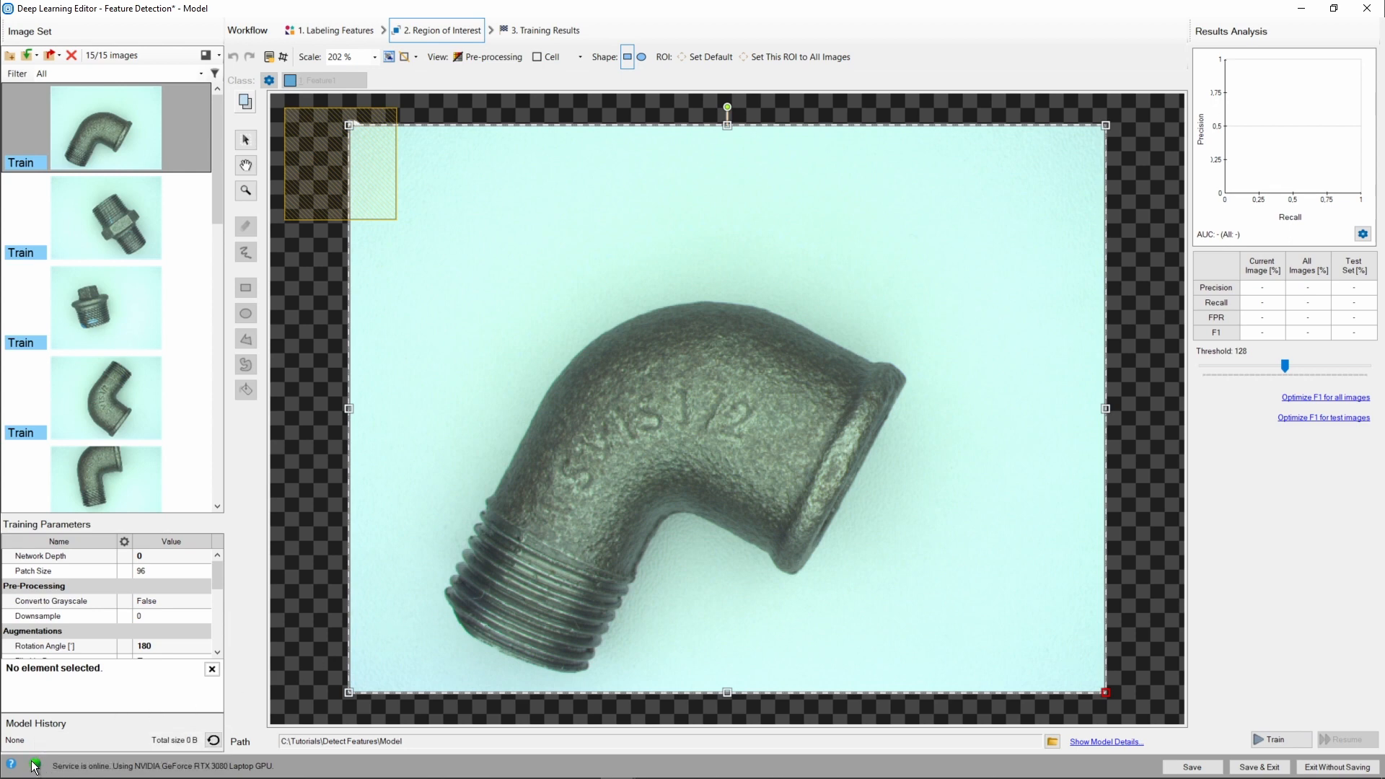
# Start training the model and switch the progress chart to show the whole training progress.
pyautogui.moveTo(39, 769)
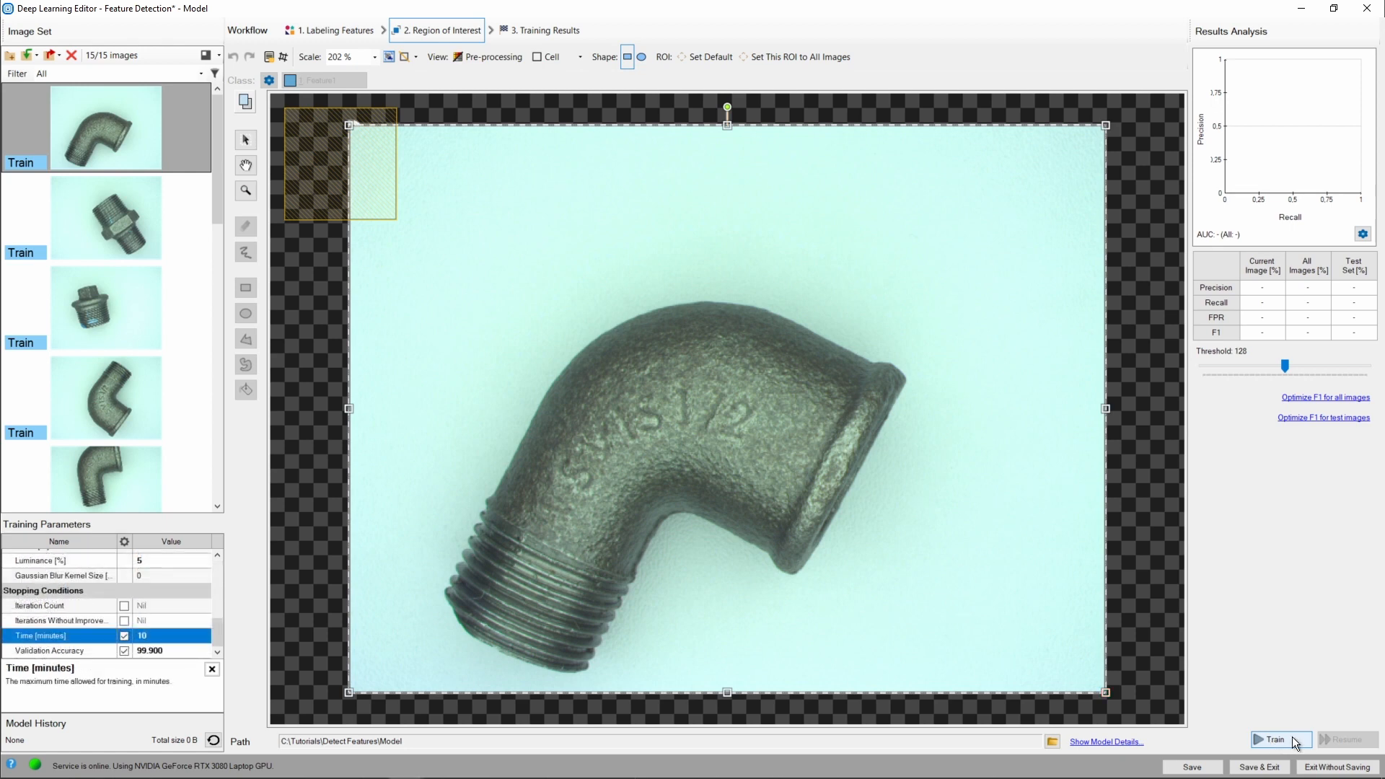
pyautogui.click(1291, 737)
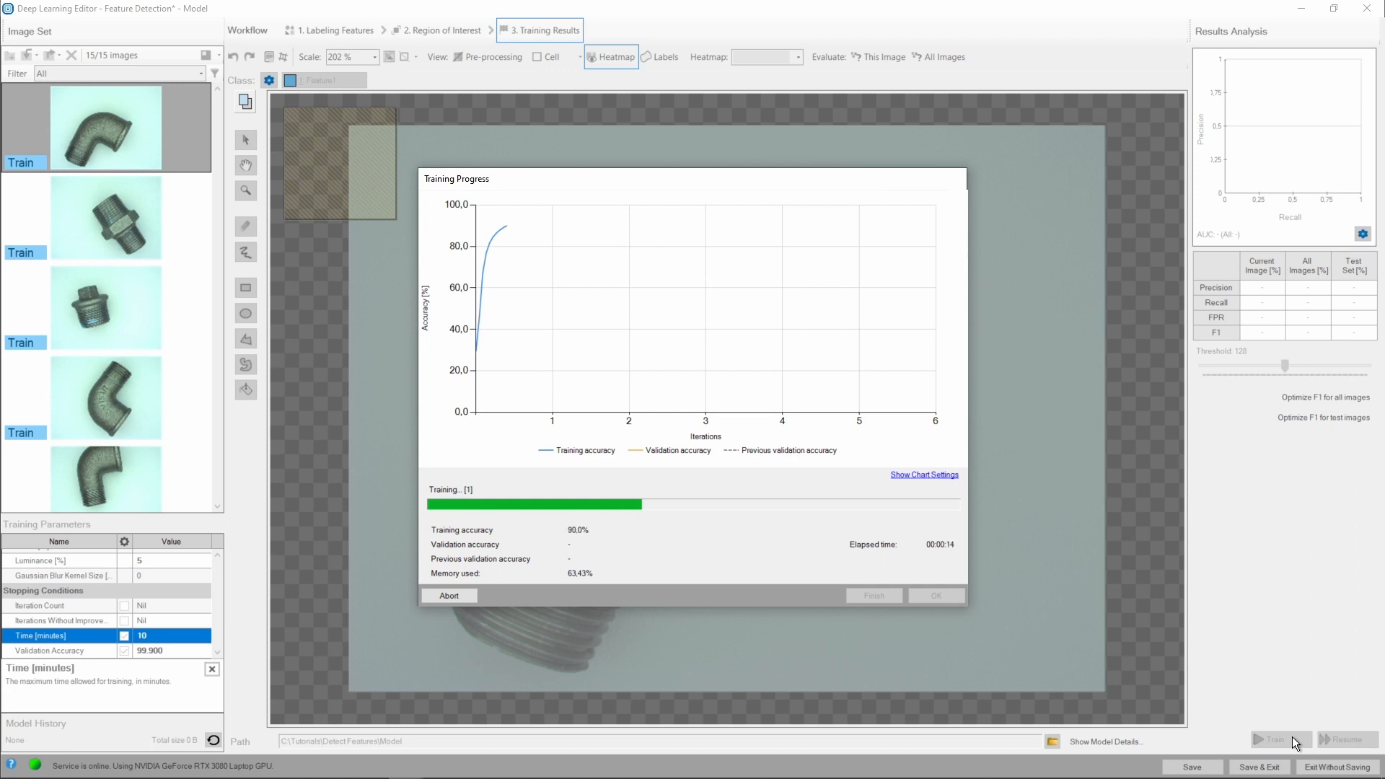
pyautogui.click(916, 476)
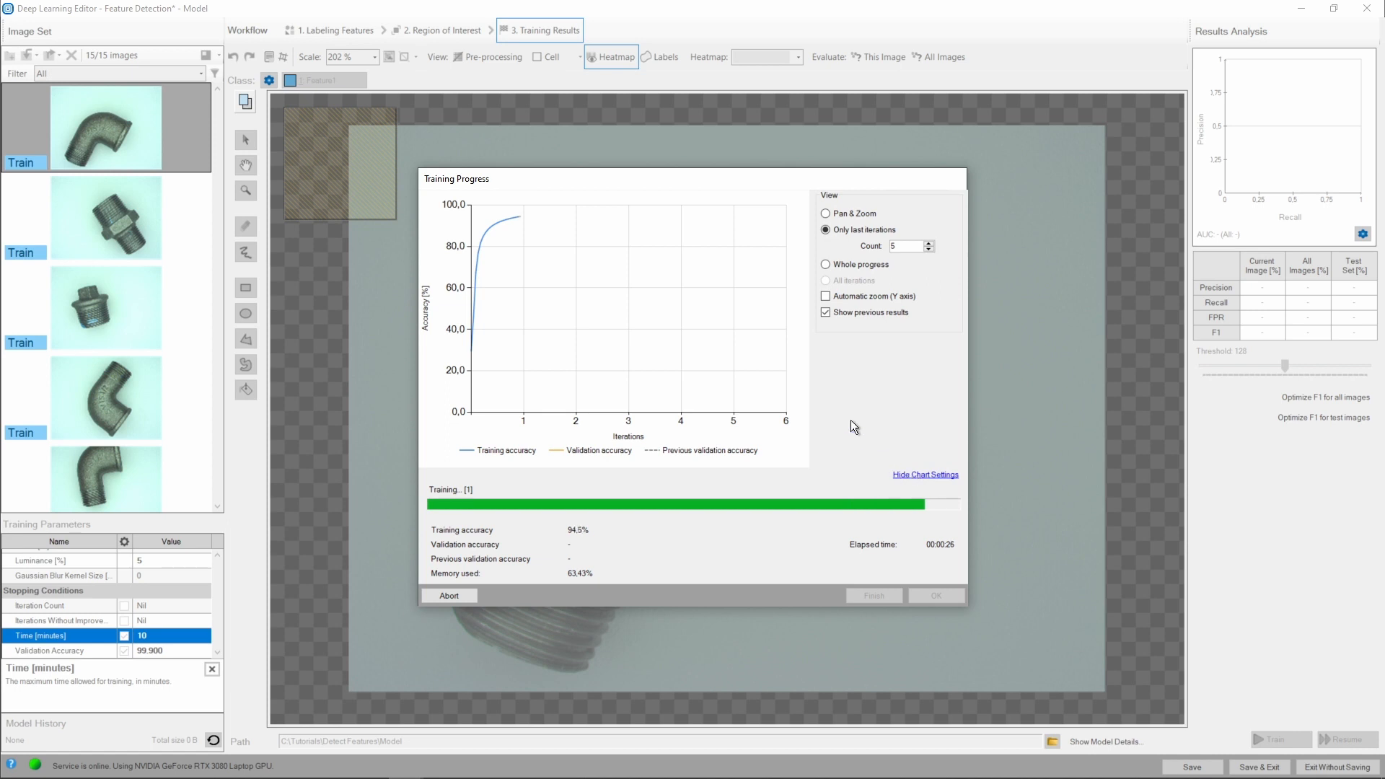
pyautogui.click(825, 264)
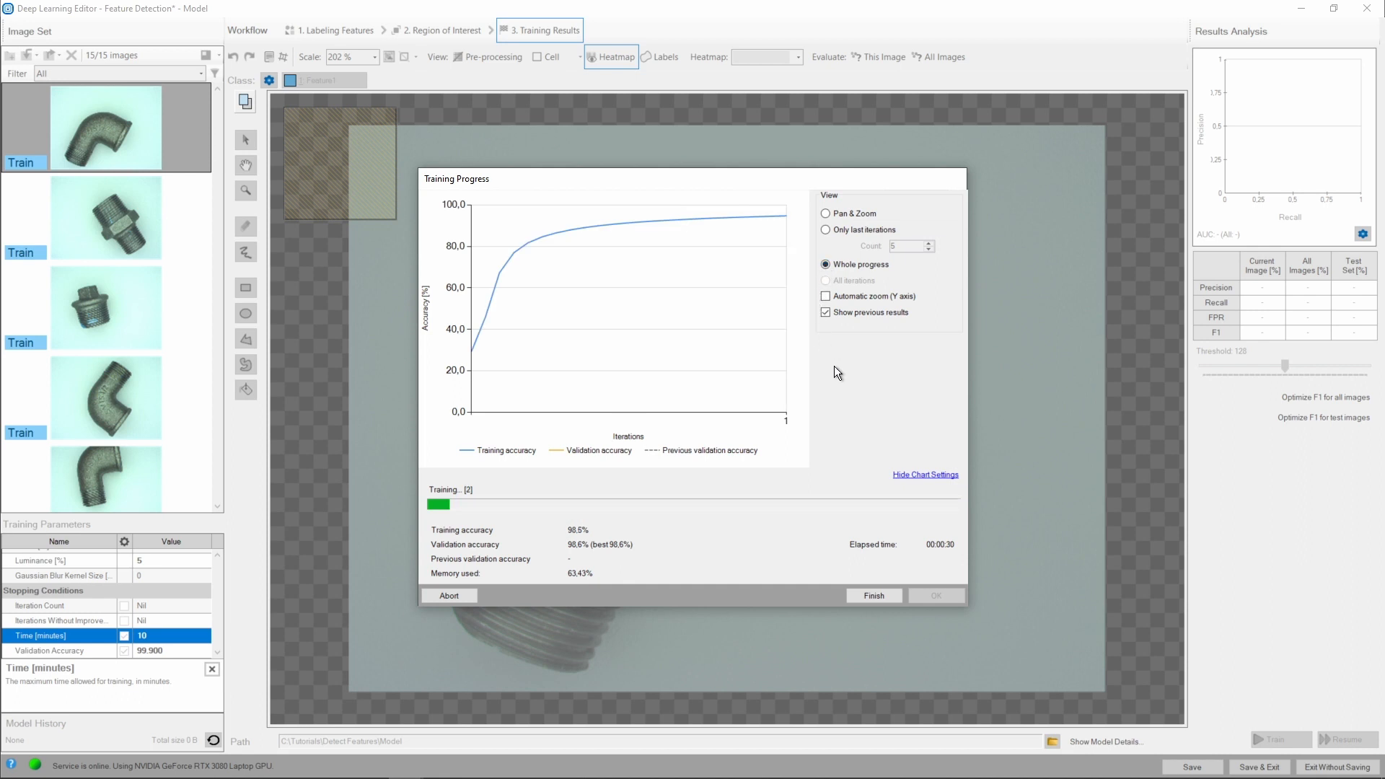
pyautogui.click(922, 478)
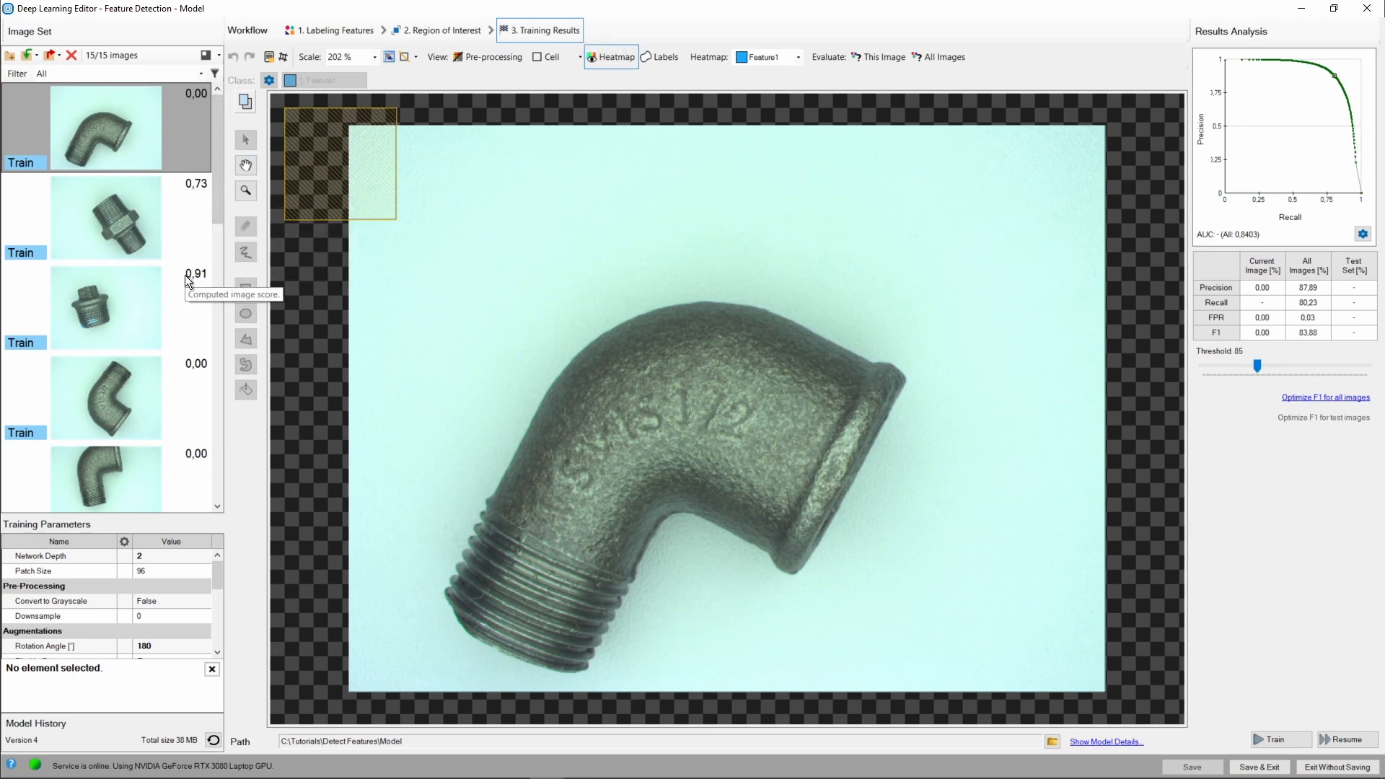
# Open the plug image's training results and show the contours of its training labels.
pyautogui.moveTo(188, 317)
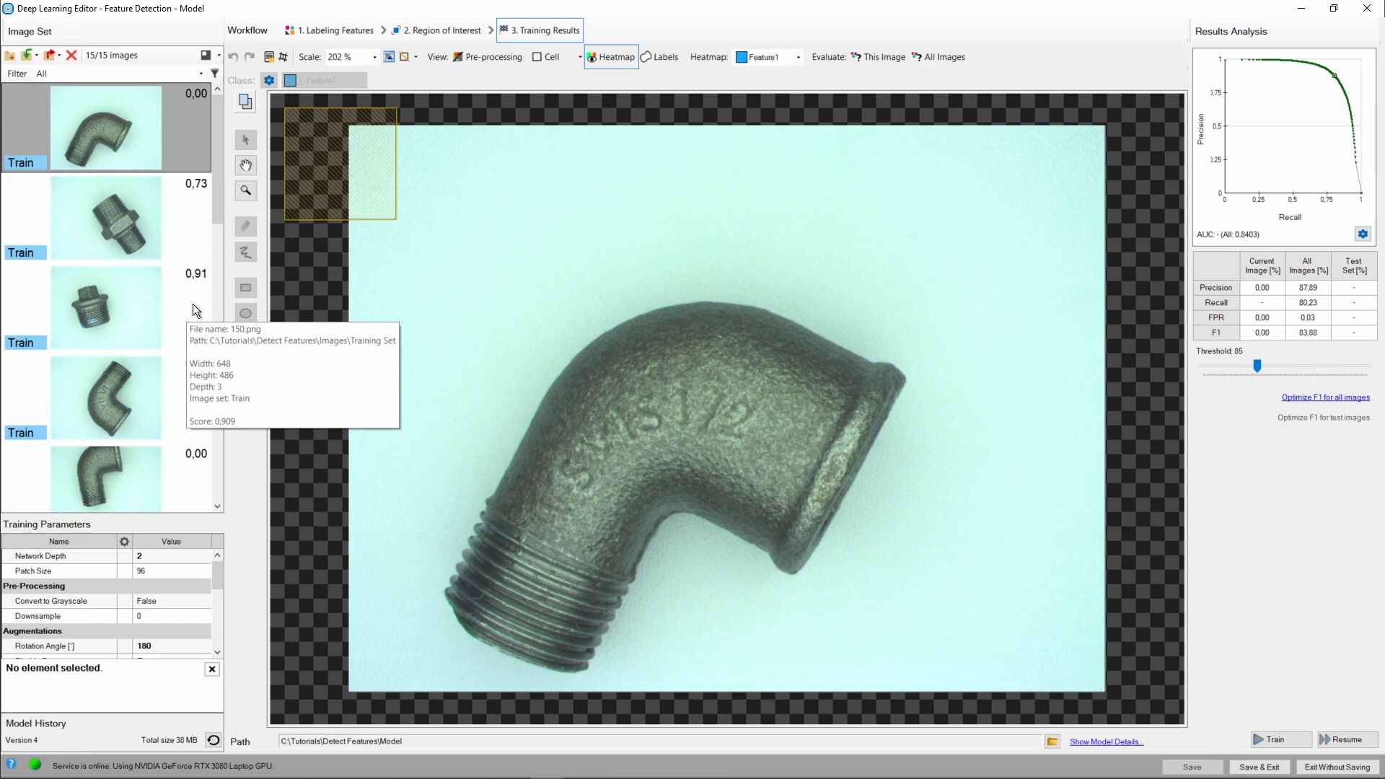
pyautogui.click(193, 305)
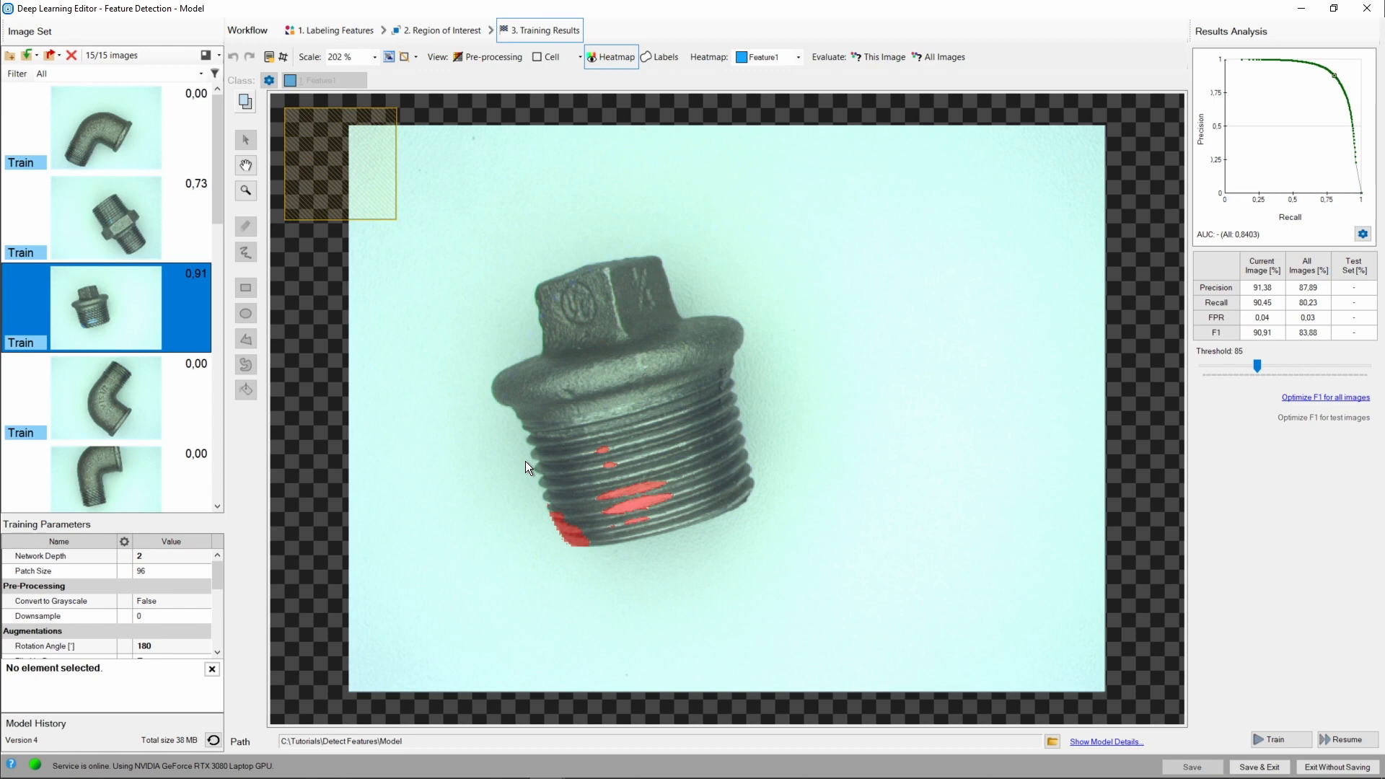
pyautogui.click(665, 62)
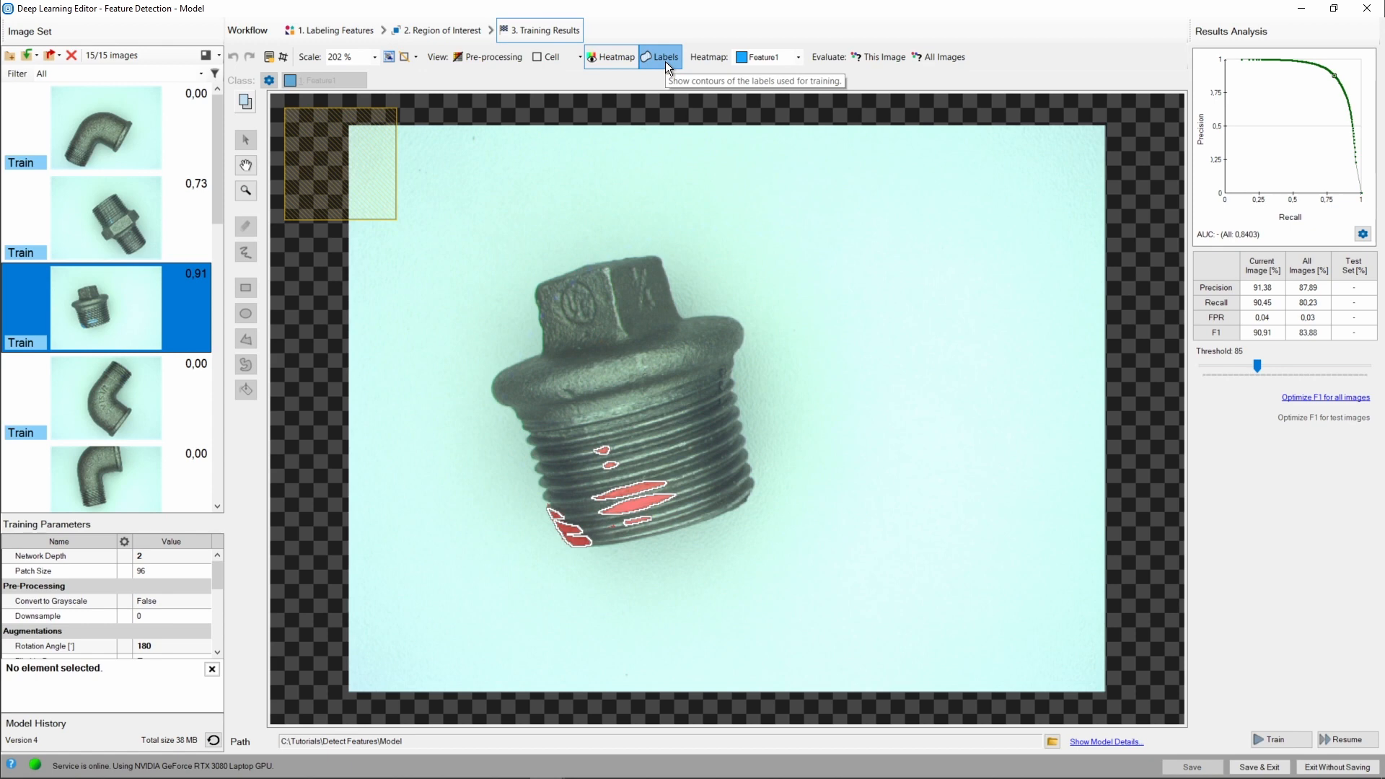
# Hide the training label contours on the plug image and toggle the heatmap off and back on.
pyautogui.click(665, 62)
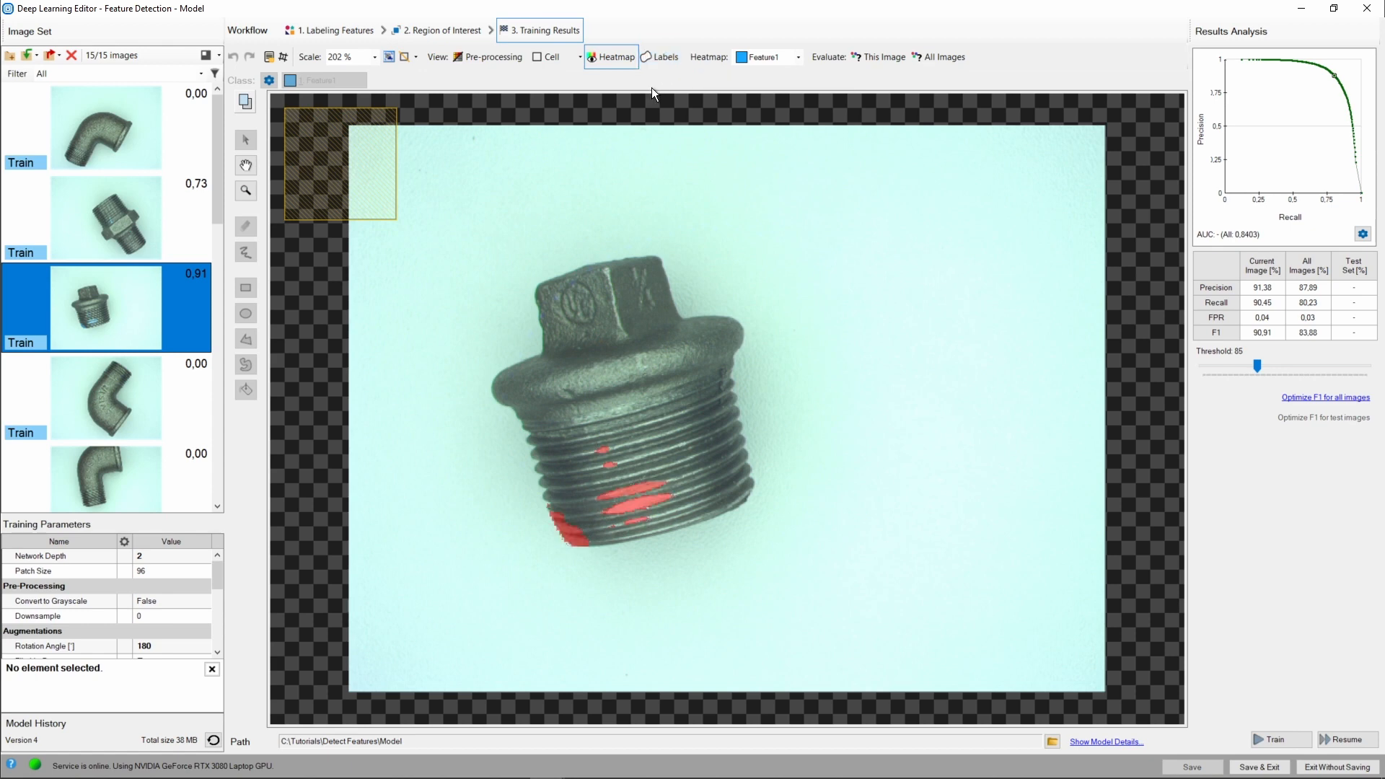
pyautogui.click(615, 61)
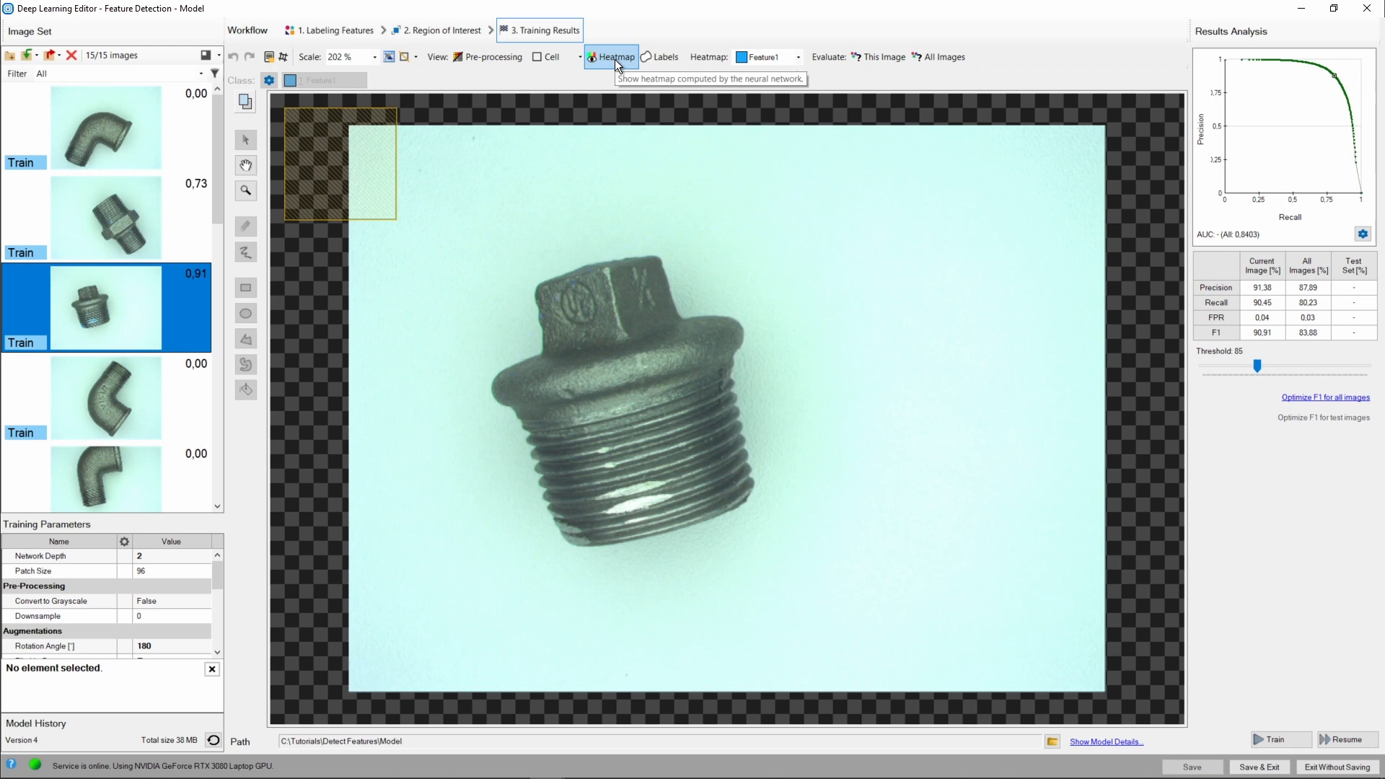
pyautogui.click(614, 59)
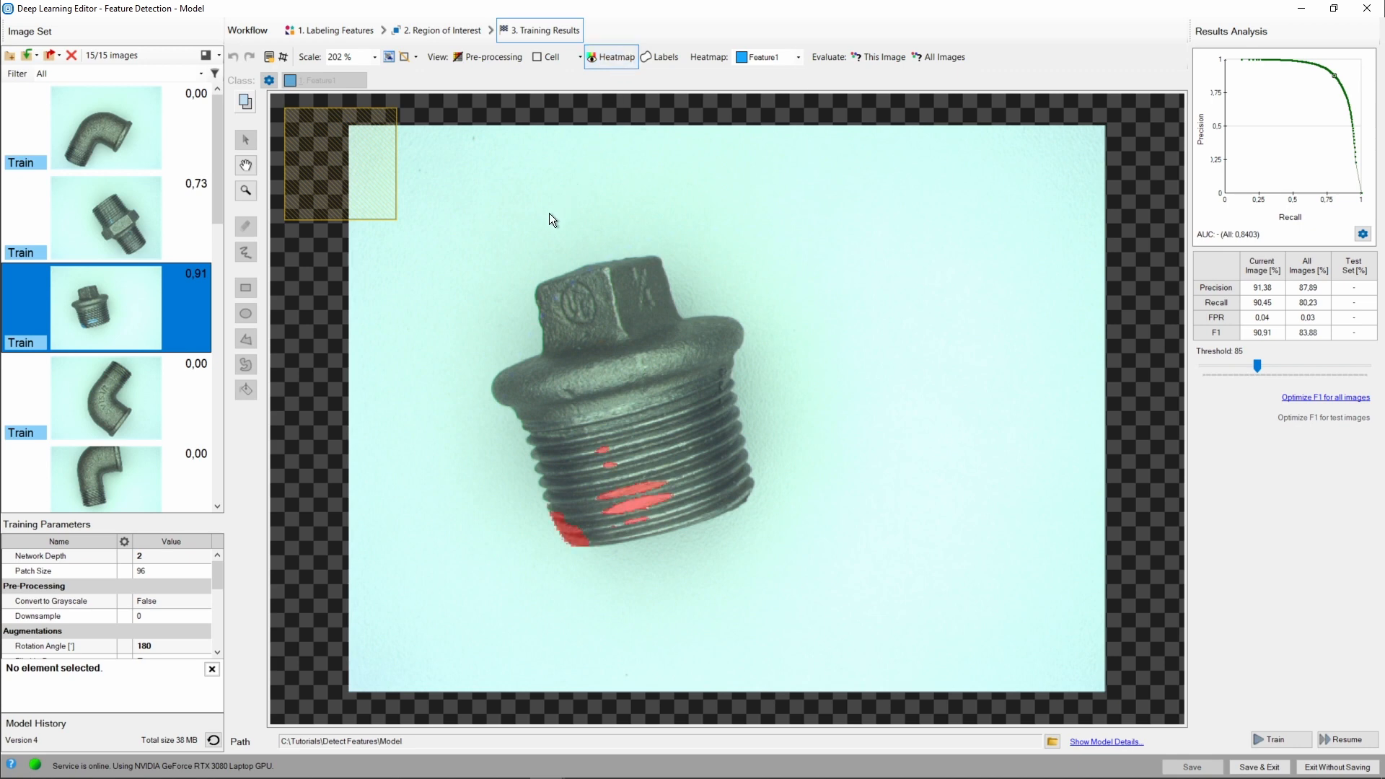
# Browse through the other training images to review their heatmaps and scores.
pyautogui.click(115, 212)
pyautogui.scroll(-1, 115, 212)
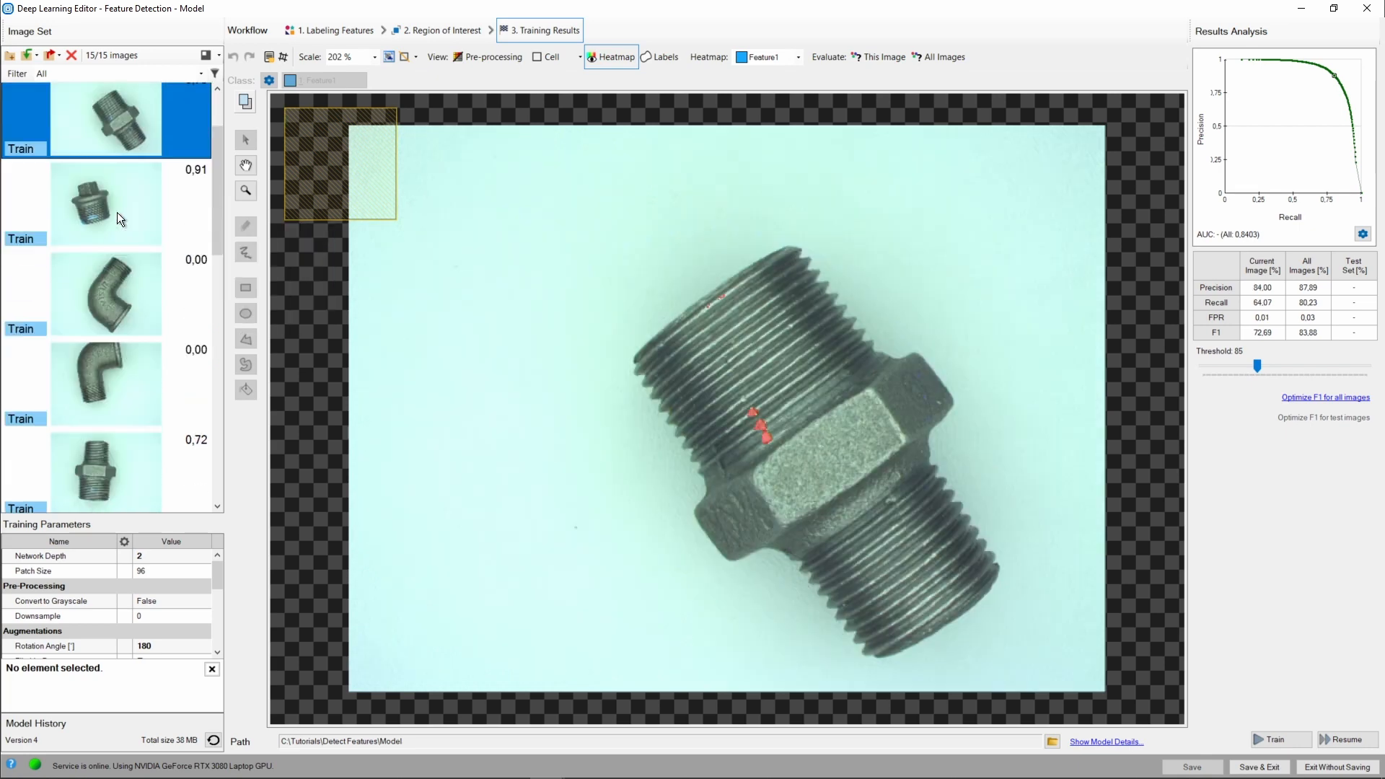
pyautogui.scroll(-2, 117, 212)
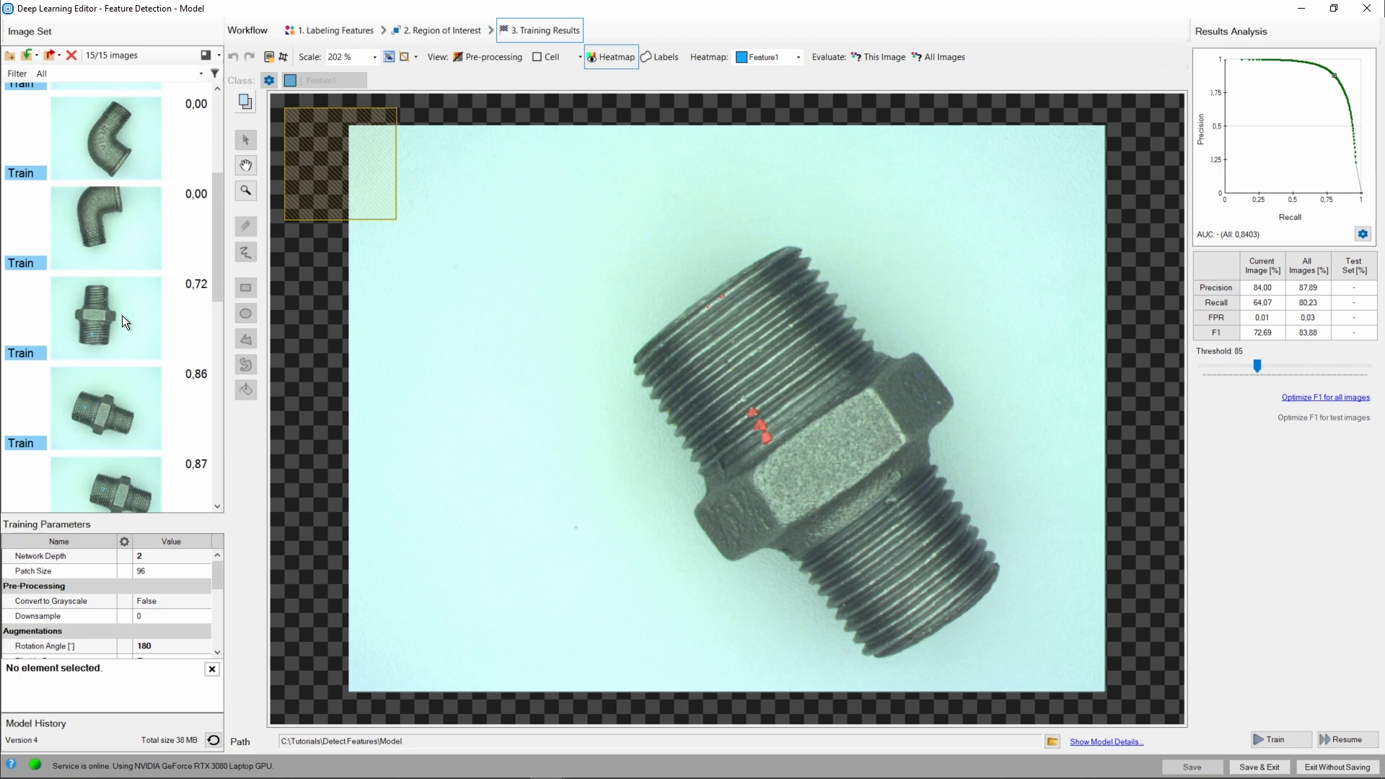
pyautogui.click(123, 322)
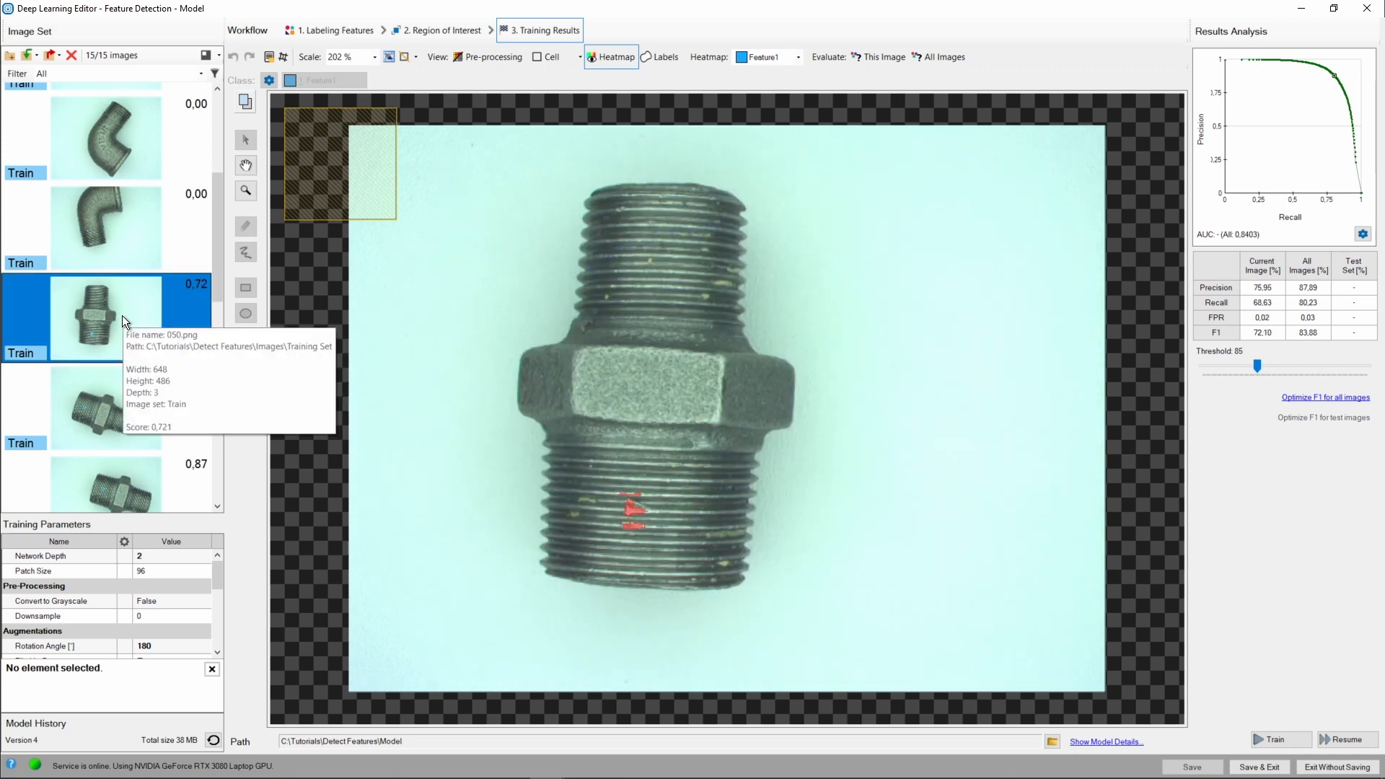
pyautogui.click(190, 422)
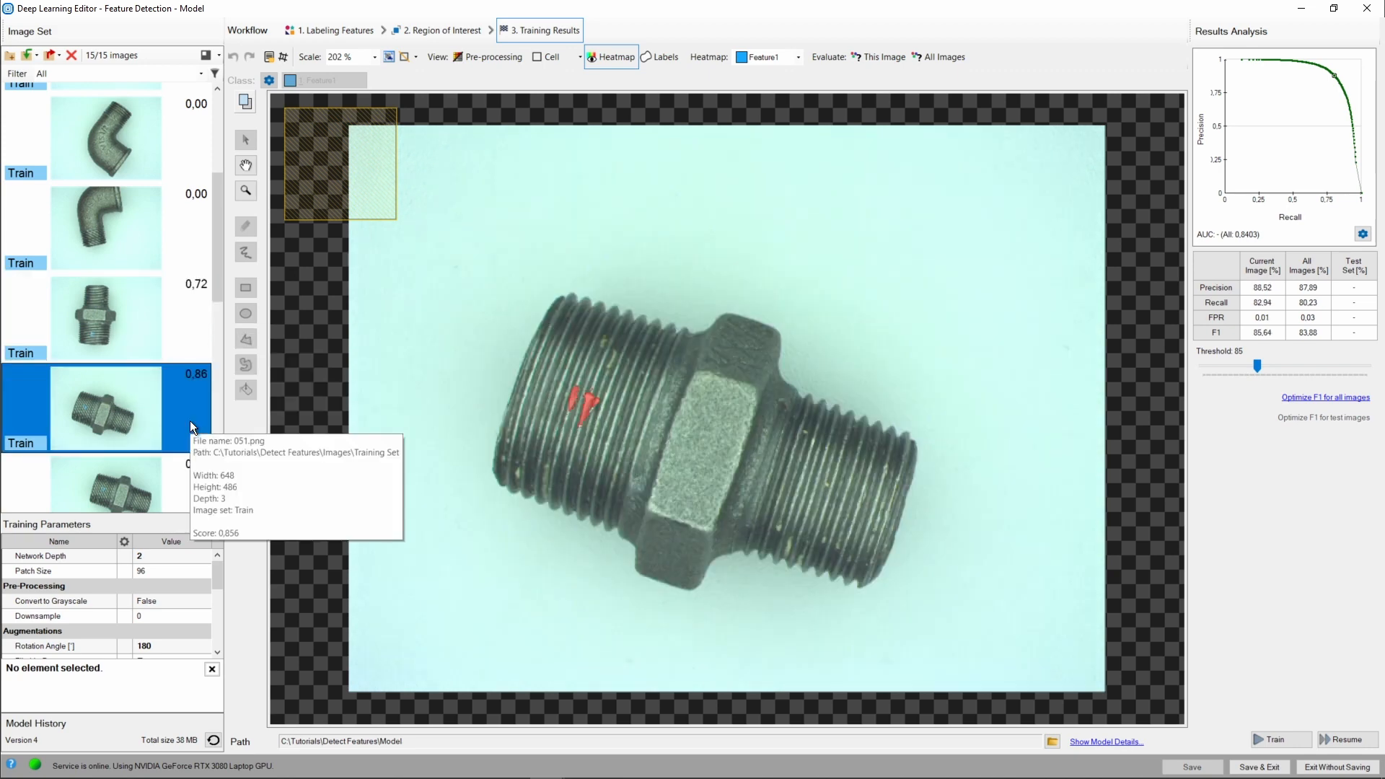
pyautogui.scroll(-4, 189, 409)
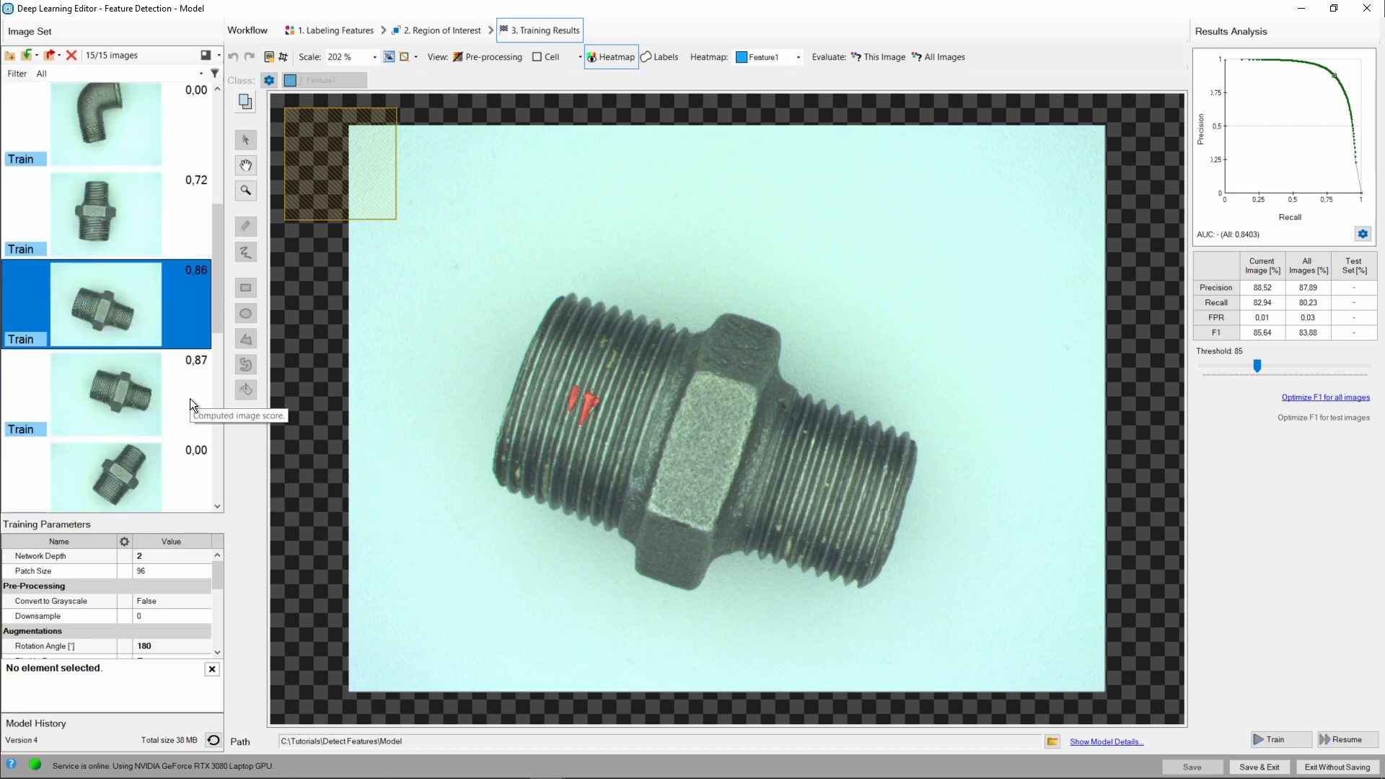
pyautogui.click(183, 457)
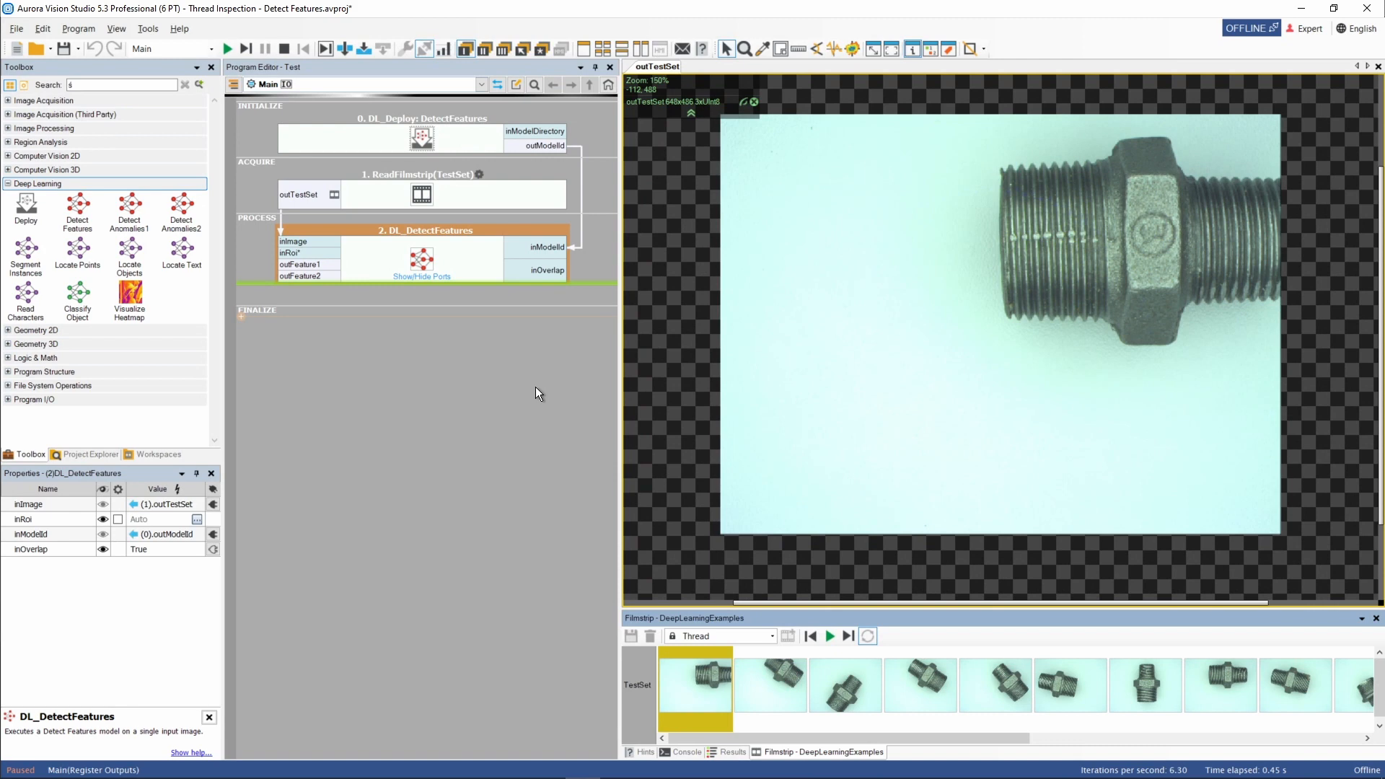
# In the Studio program, pick test images from the filmstrip and add the DetectFeatures outFeature1 output to the image preview.
pyautogui.doubleClick(698, 689)
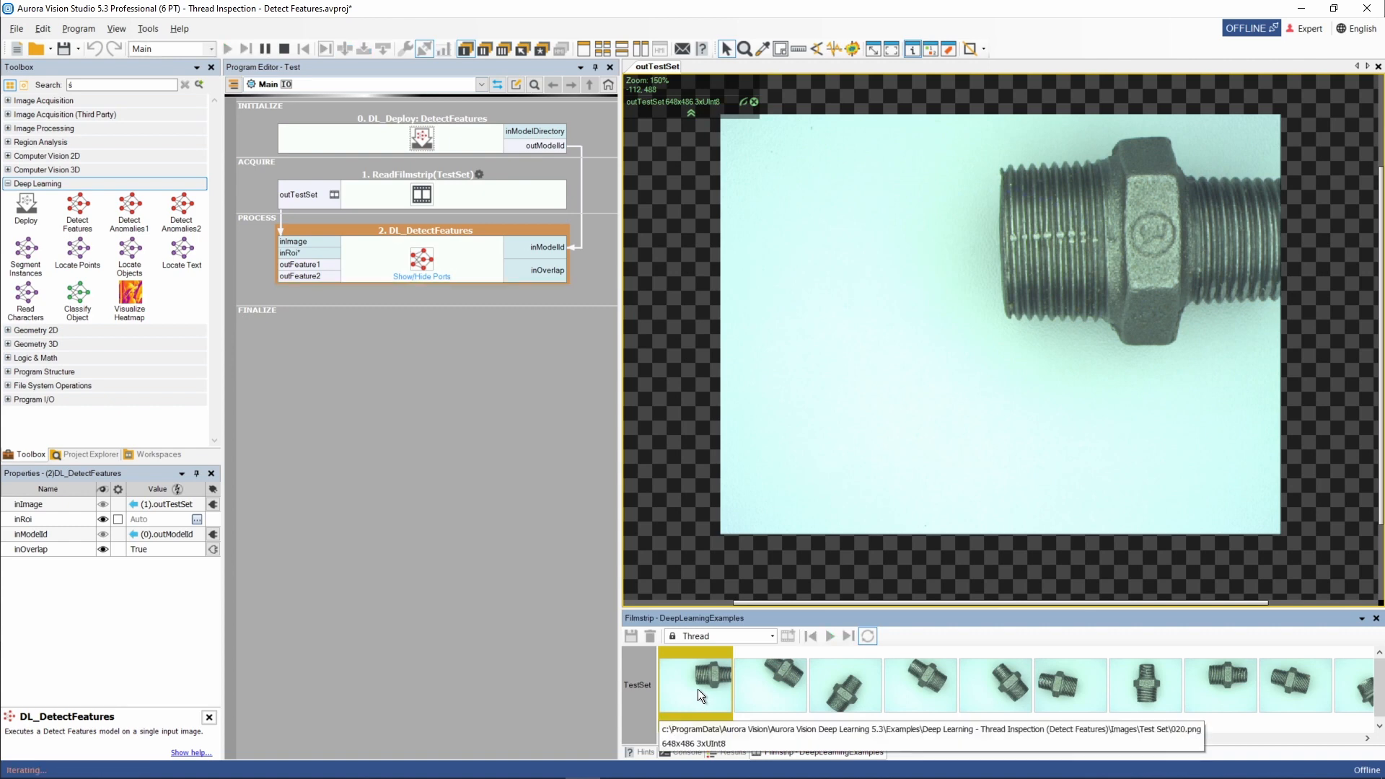
pyautogui.click(771, 681)
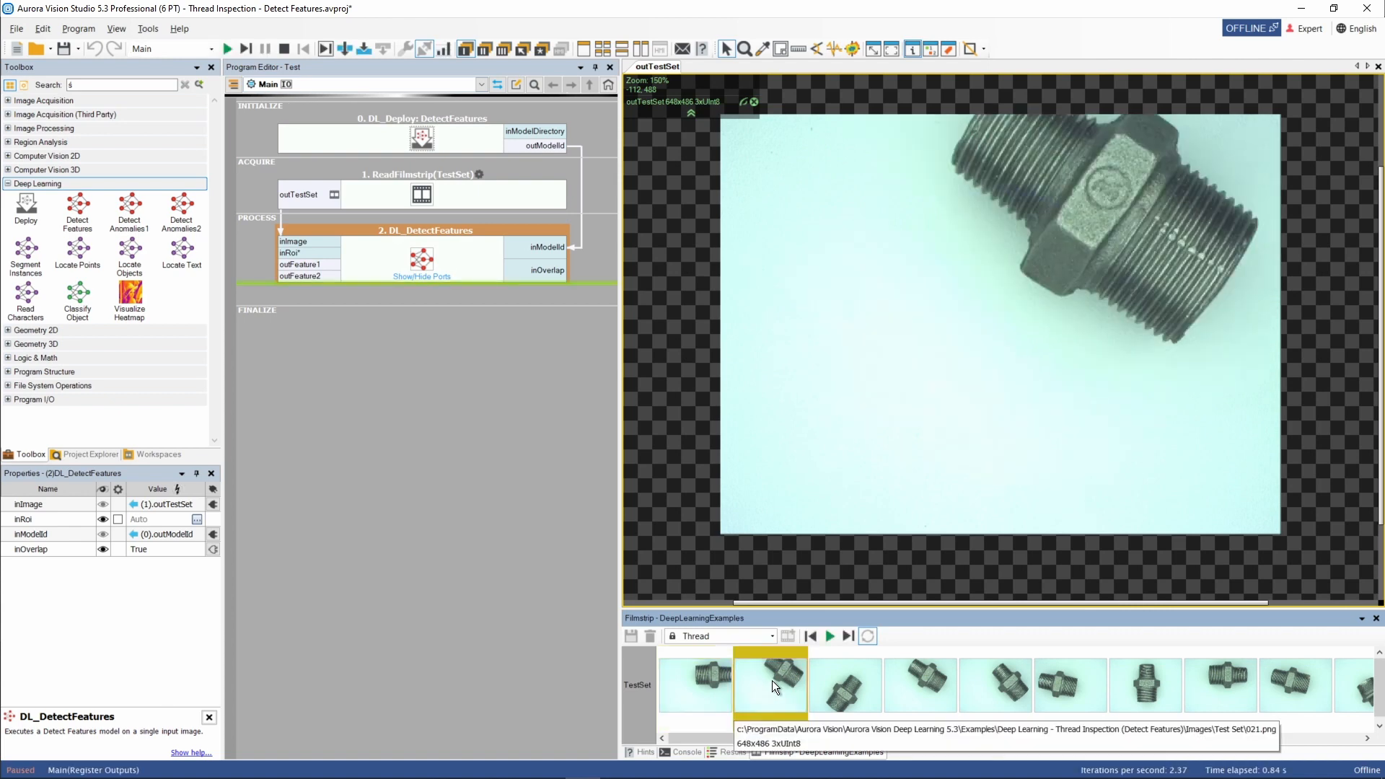
pyautogui.click(841, 685)
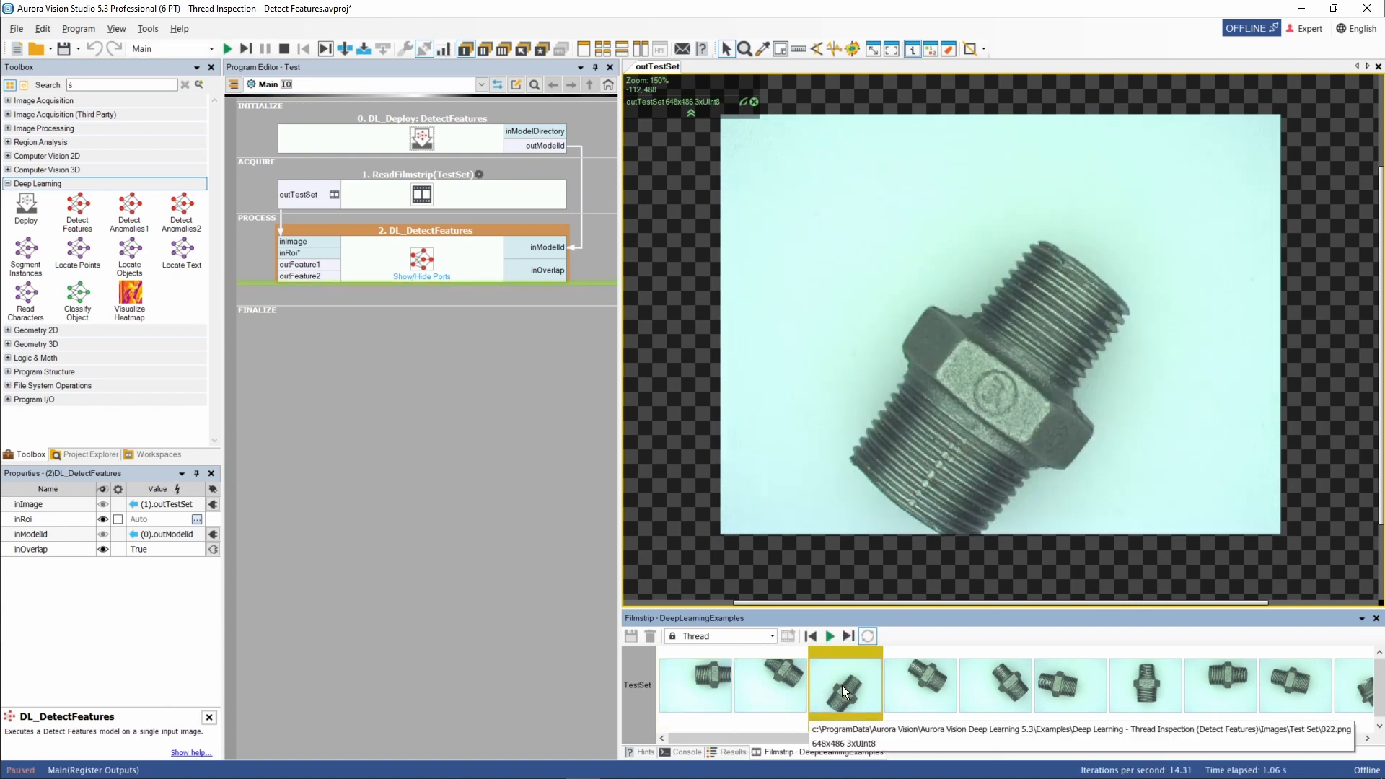
pyautogui.click(920, 691)
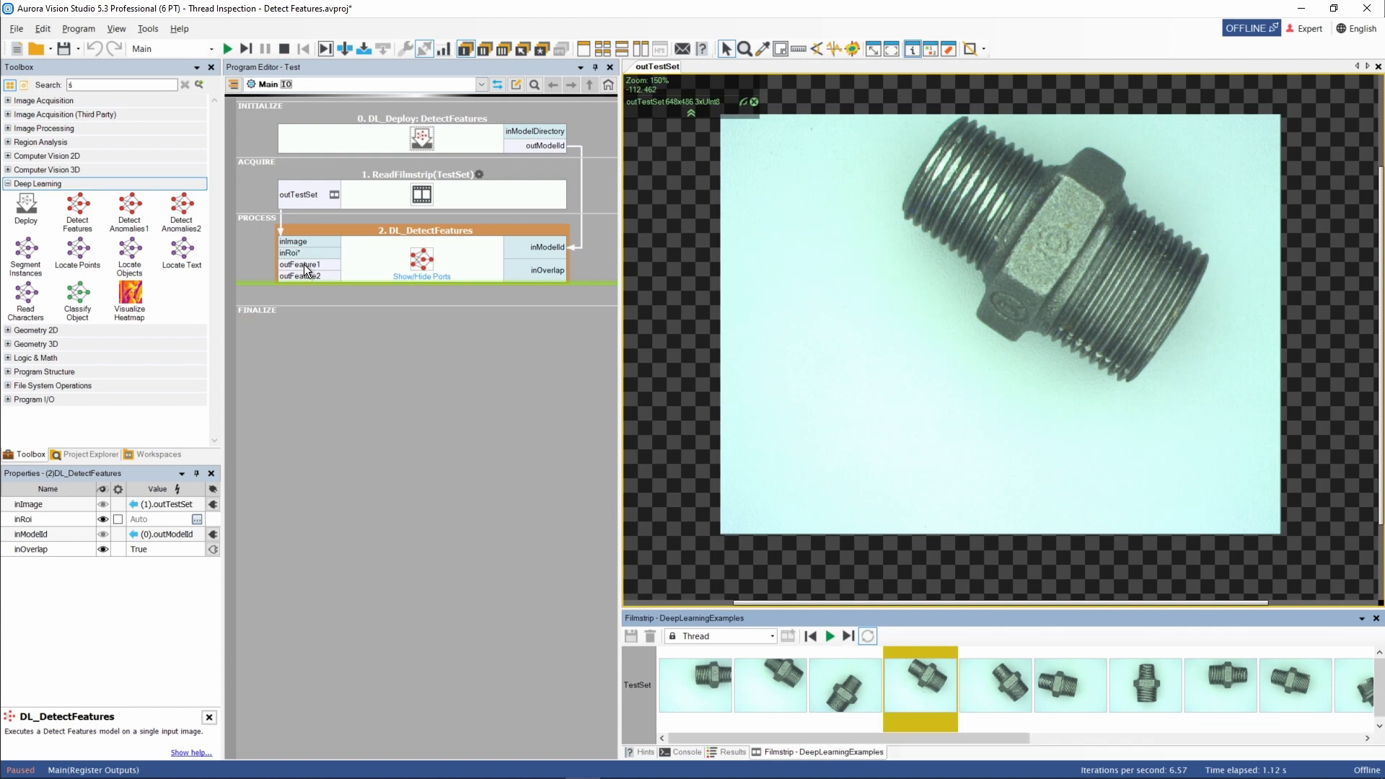
pyautogui.moveTo(304, 264); pyautogui.dragTo(863, 346)
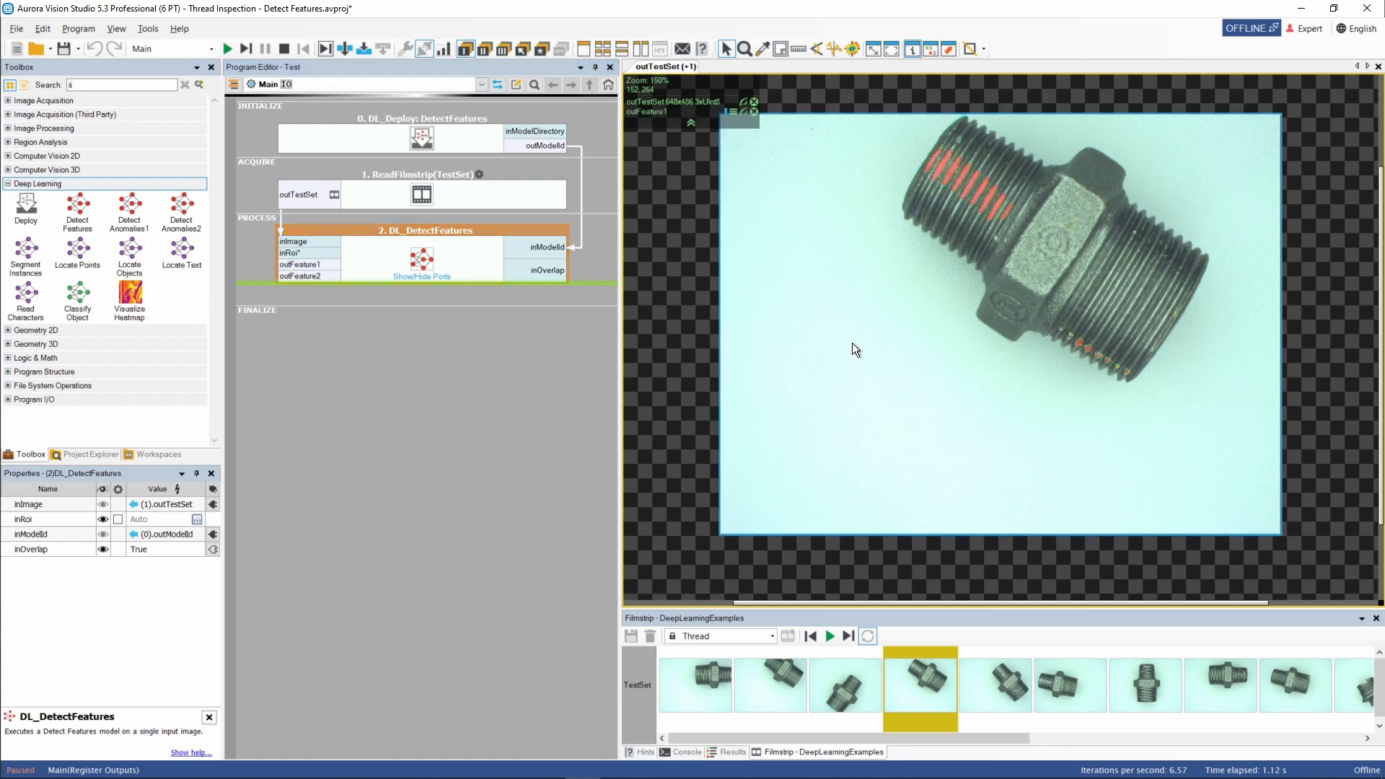
# Zoom into the detected thread regions and toggle the feature overlay visibility in the preview.
pyautogui.scroll(2, 931, 268)
pyautogui.moveTo(1006, 242); pyautogui.dragTo(879, 315)
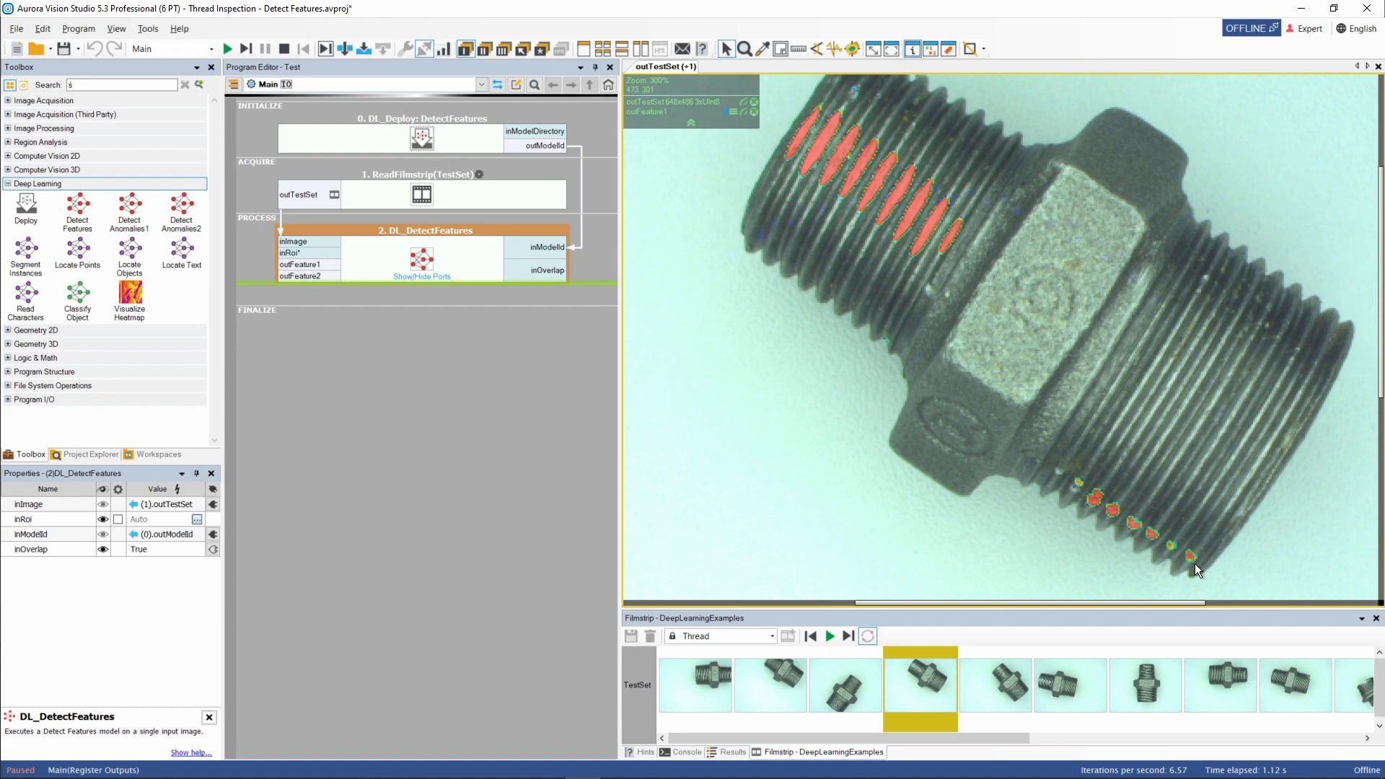
pyautogui.click(742, 114)
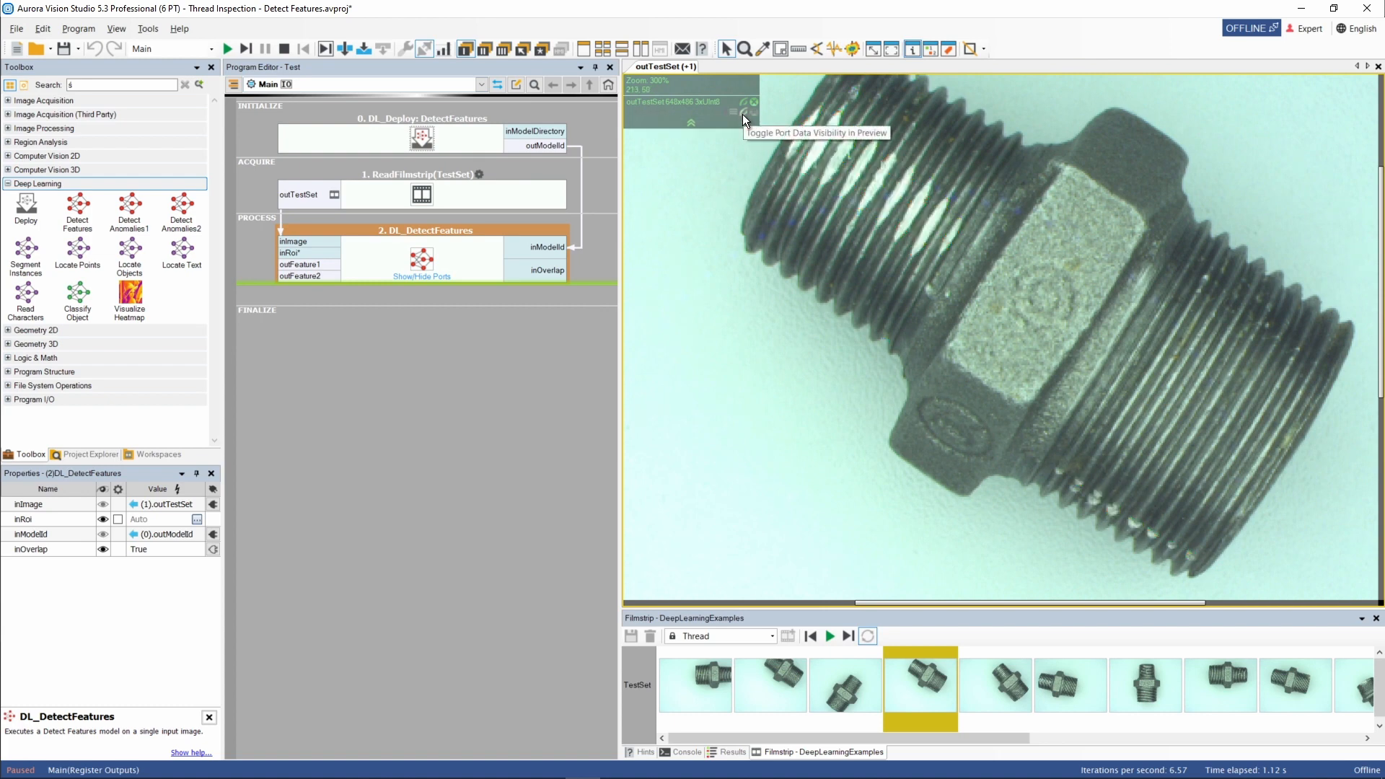
pyautogui.click(742, 114)
pyautogui.scroll(-4, 851, 307)
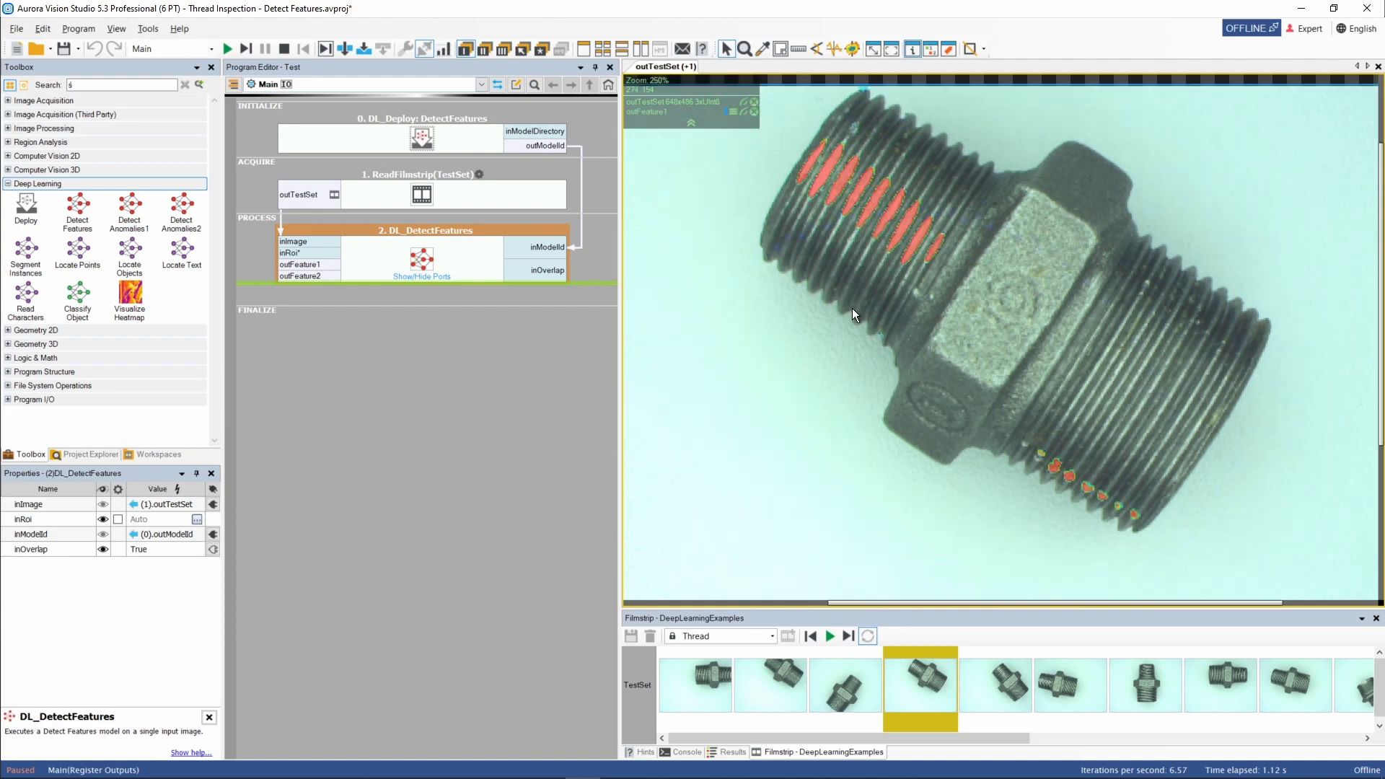
pyautogui.scroll(1, 837, 330)
pyautogui.moveTo(869, 352); pyautogui.dragTo(919, 323)
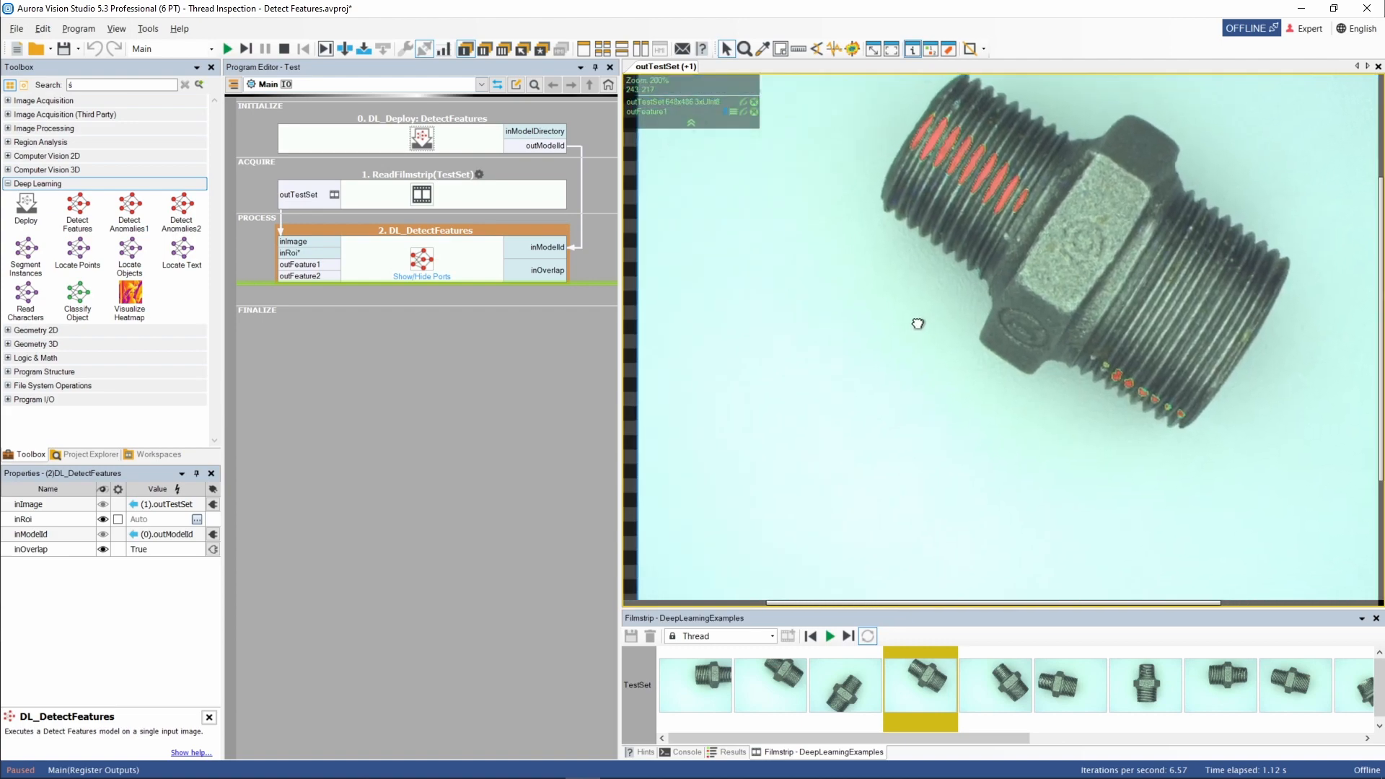
pyautogui.scroll(-1, 919, 326)
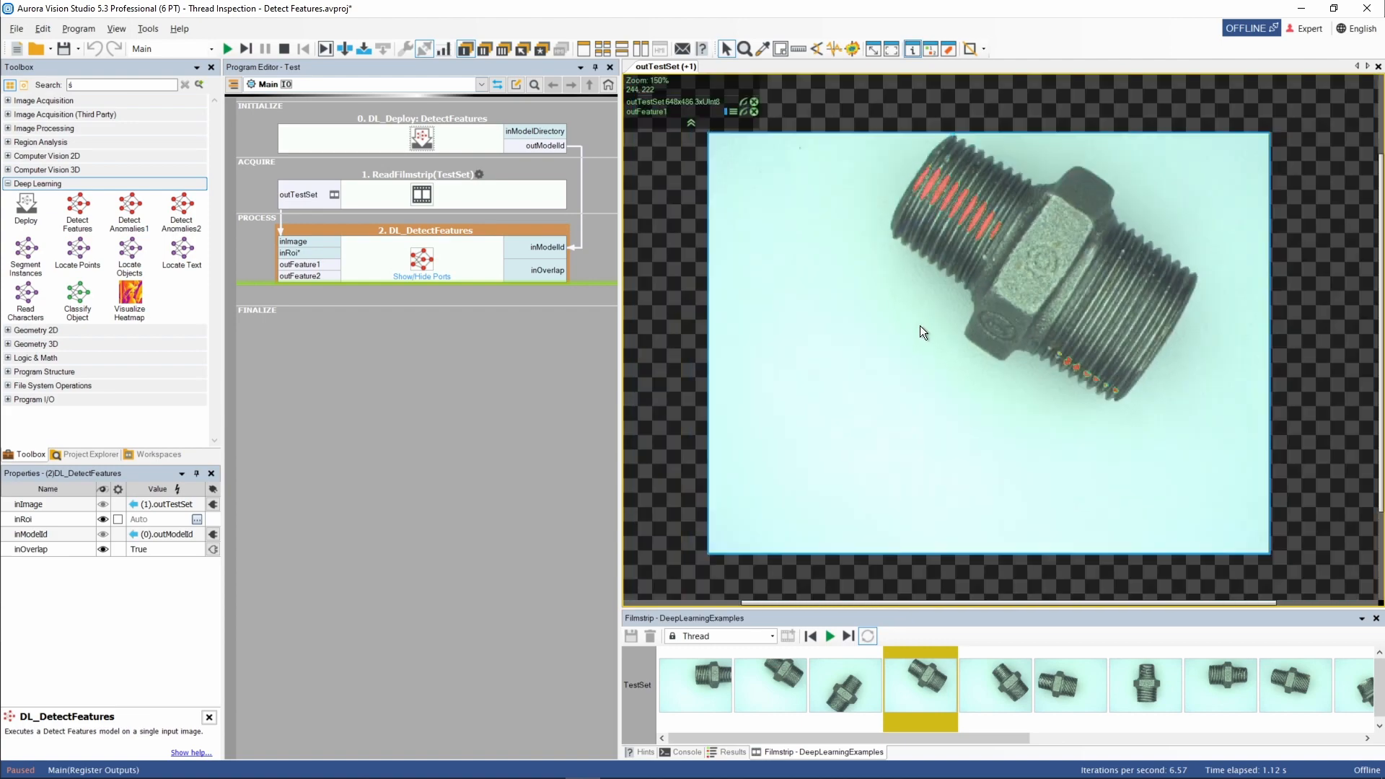
# Execute the program on successive test images and zoom in to inspect the detected thread features.
pyautogui.click(847, 636)
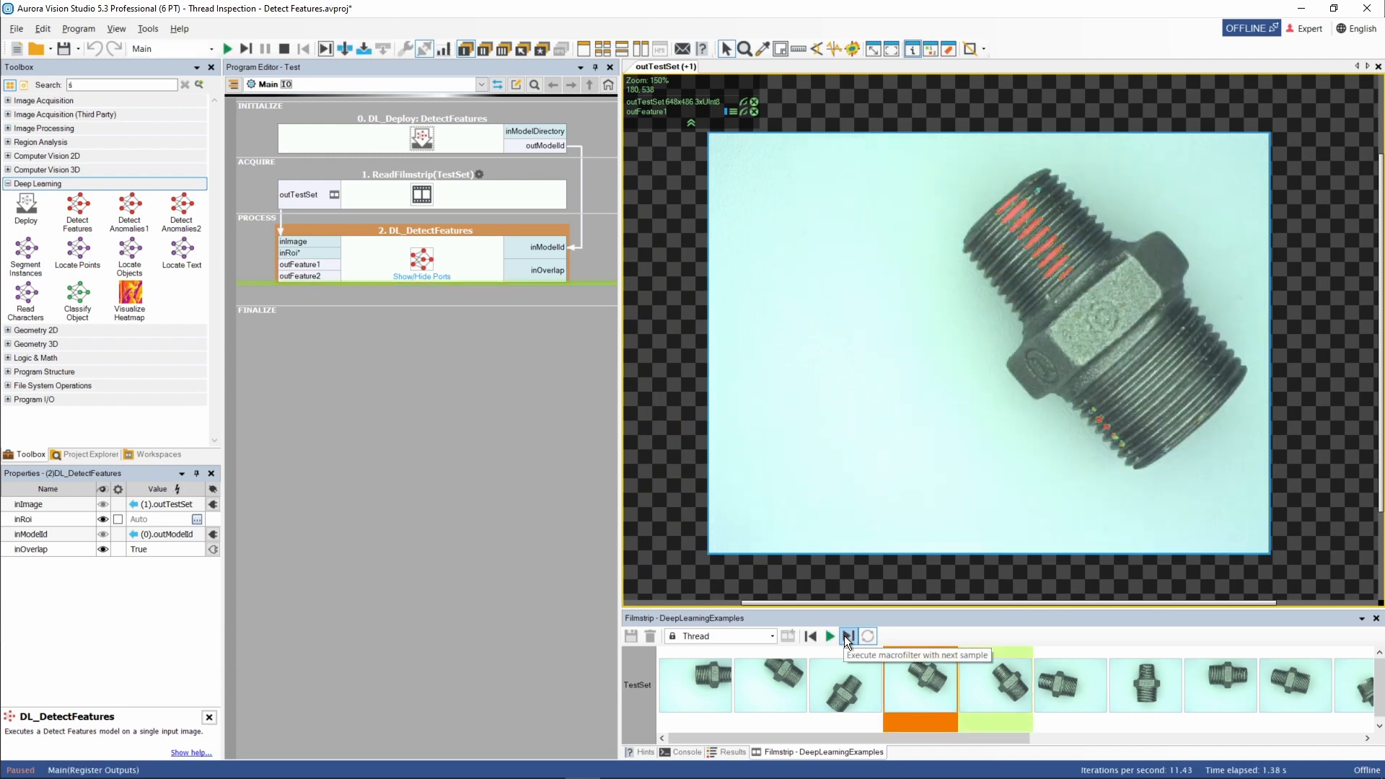
pyautogui.click(846, 636)
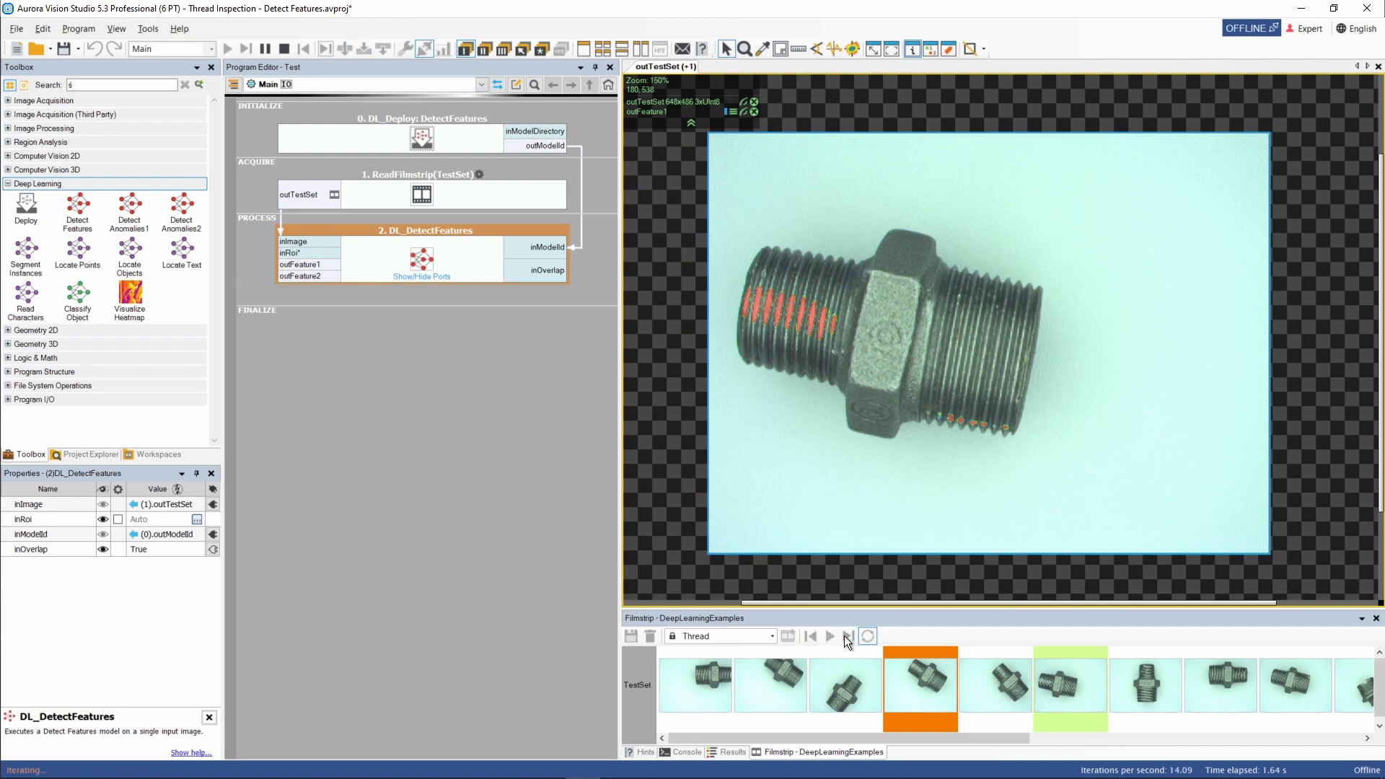
pyautogui.click(847, 636)
pyautogui.click(847, 636)
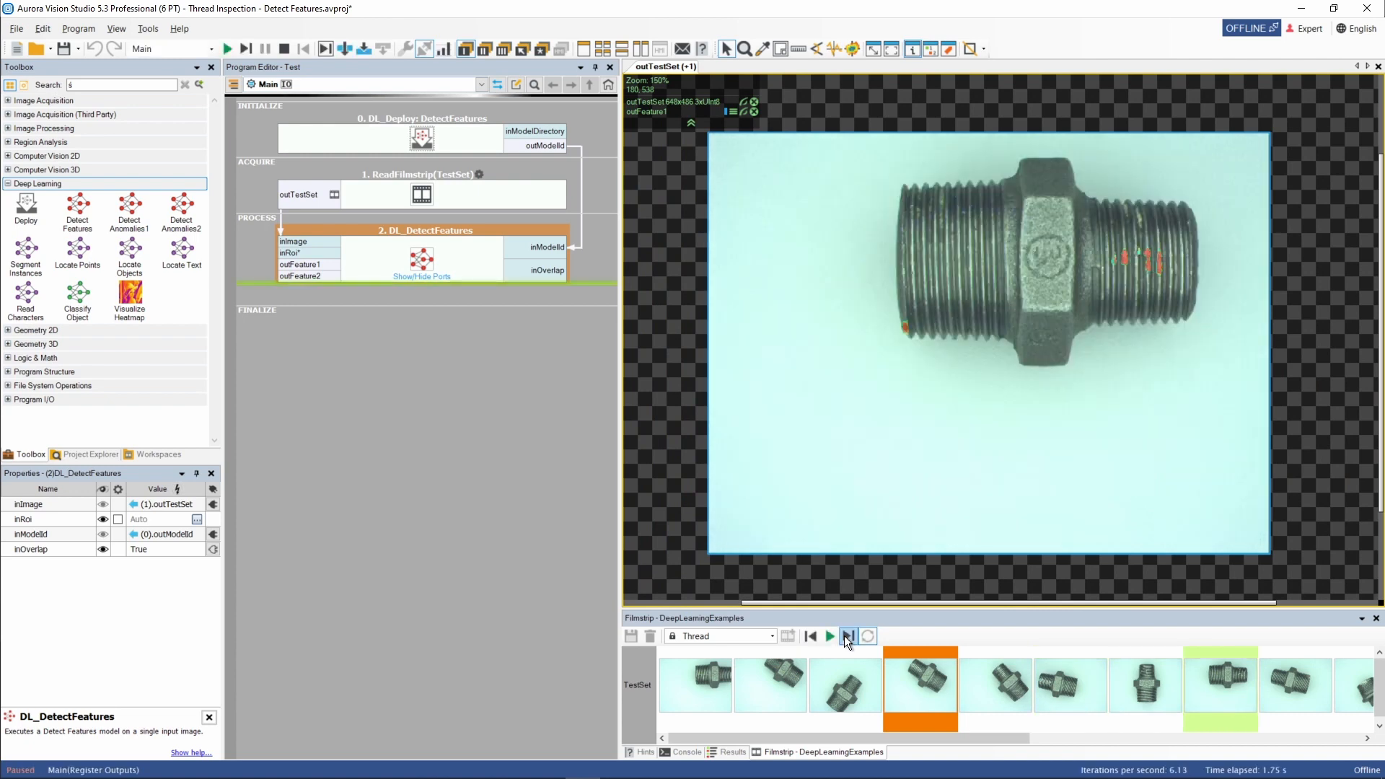
pyautogui.click(846, 636)
pyautogui.click(847, 636)
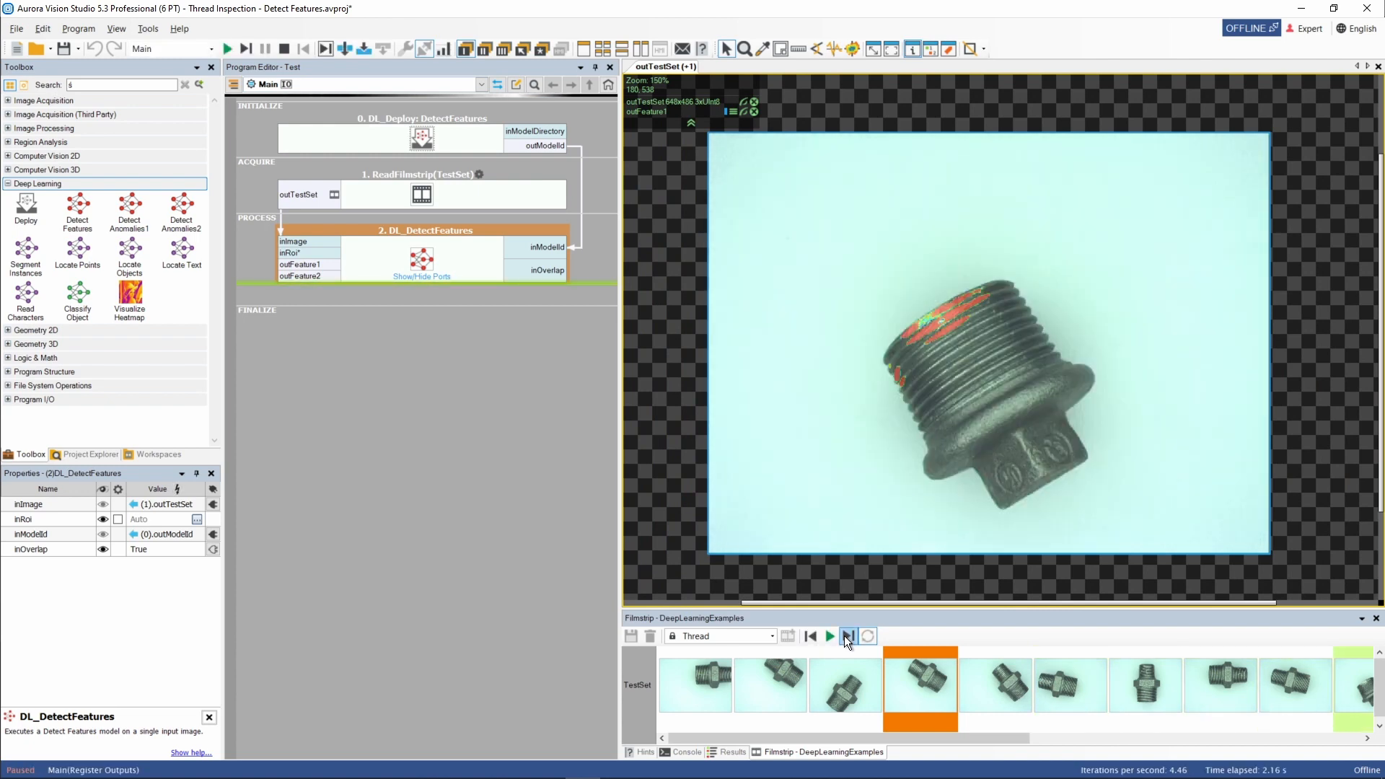
pyautogui.click(846, 635)
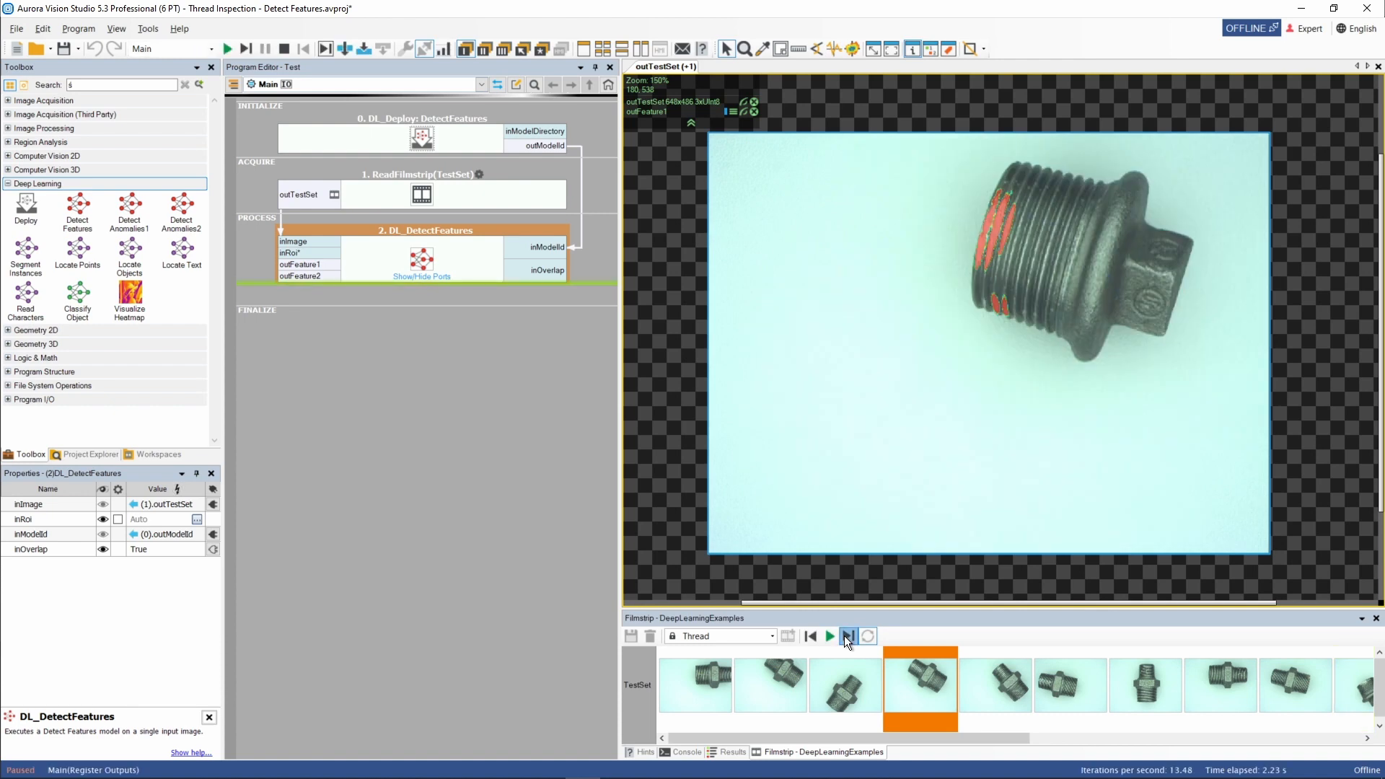
pyautogui.click(845, 635)
pyautogui.scroll(3, 884, 473)
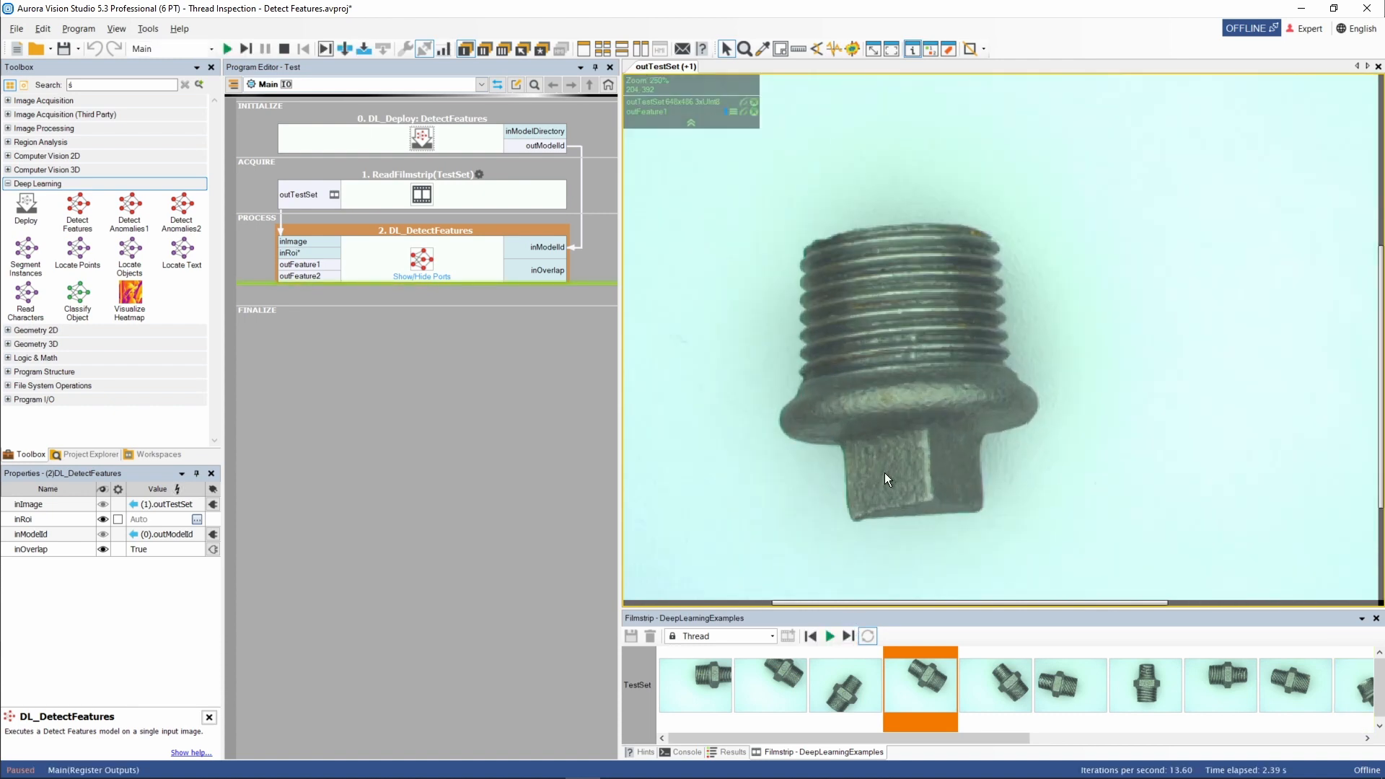
pyautogui.scroll(-1, 884, 470)
pyautogui.moveTo(893, 457); pyautogui.dragTo(966, 437)
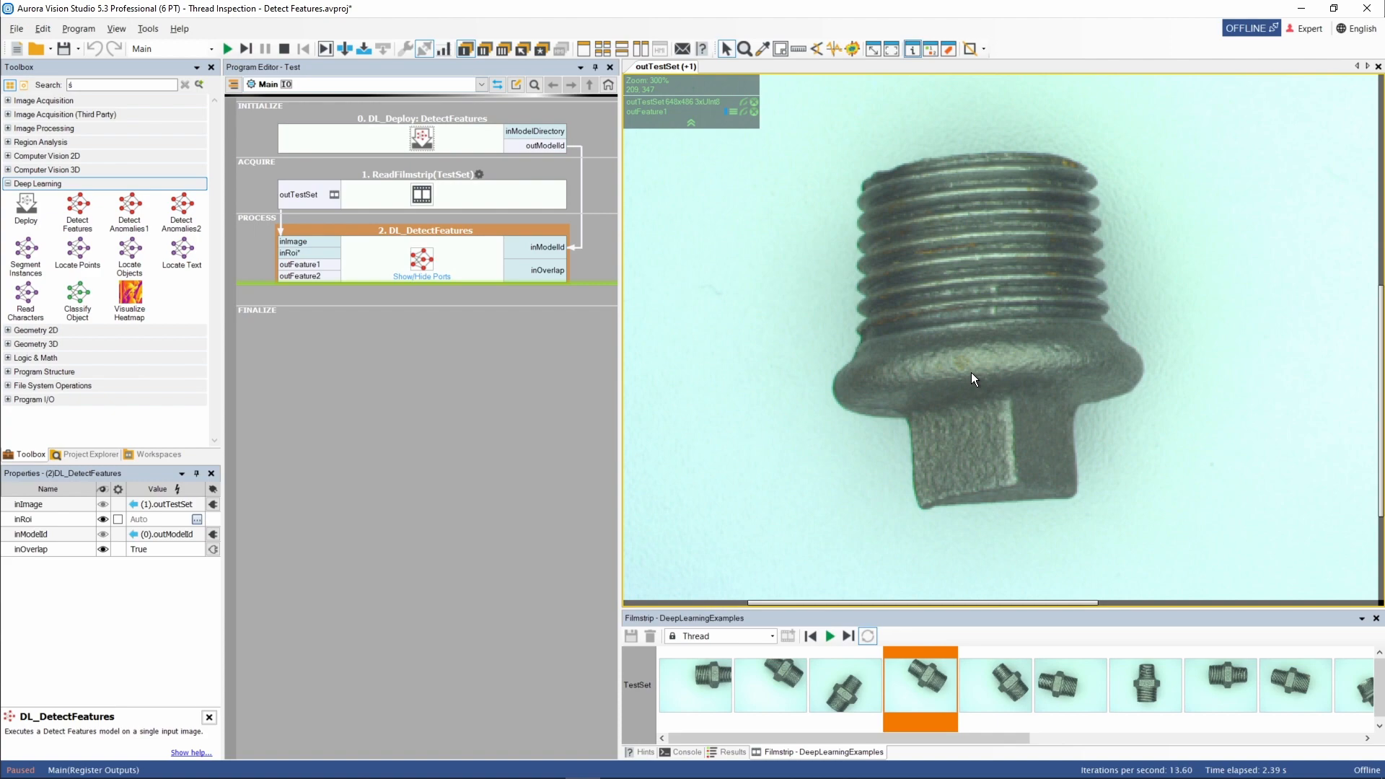
pyautogui.scroll(-3, 971, 372)
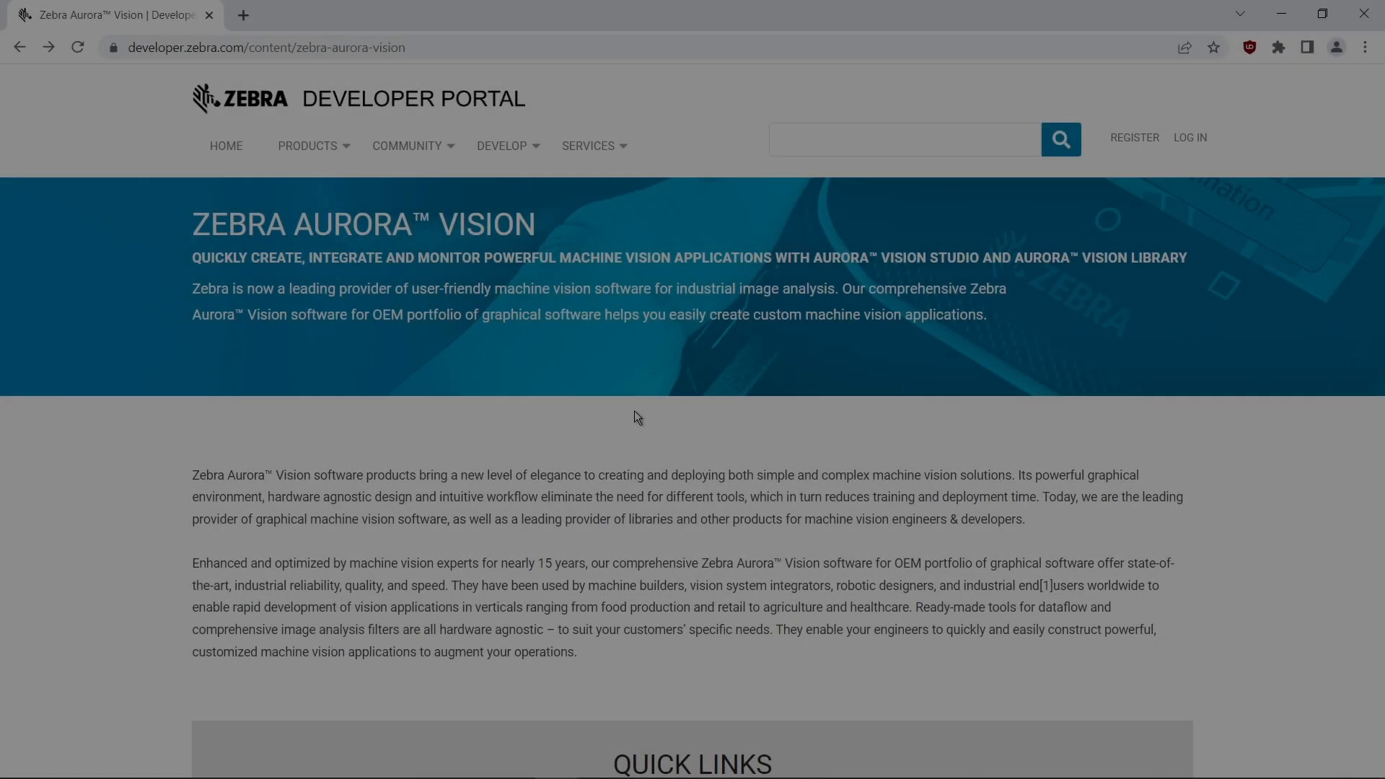
# In the web browser, open the Aurora Vision Studio documentation from the developer portal and browse its Getting Started pages.
pyautogui.scroll(-6, 634, 418)
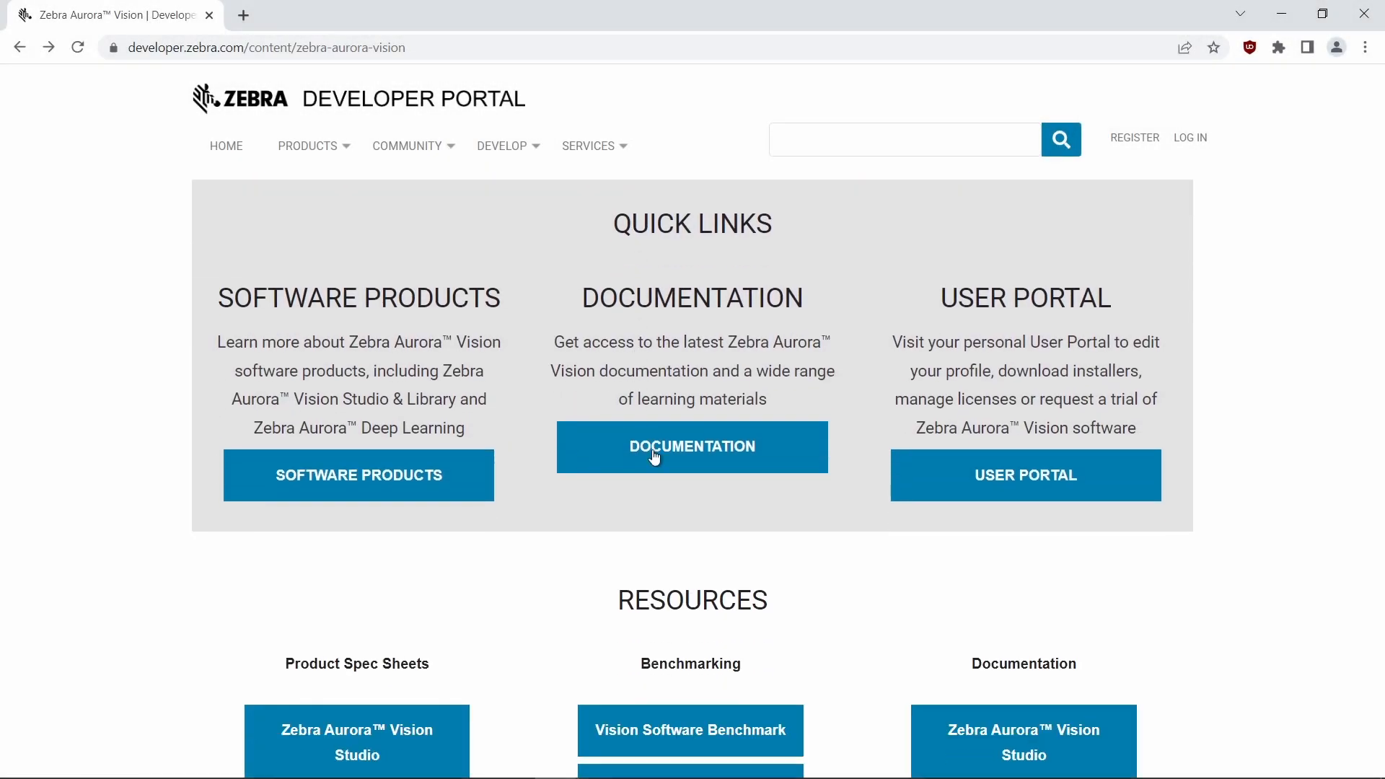
pyautogui.click(647, 459)
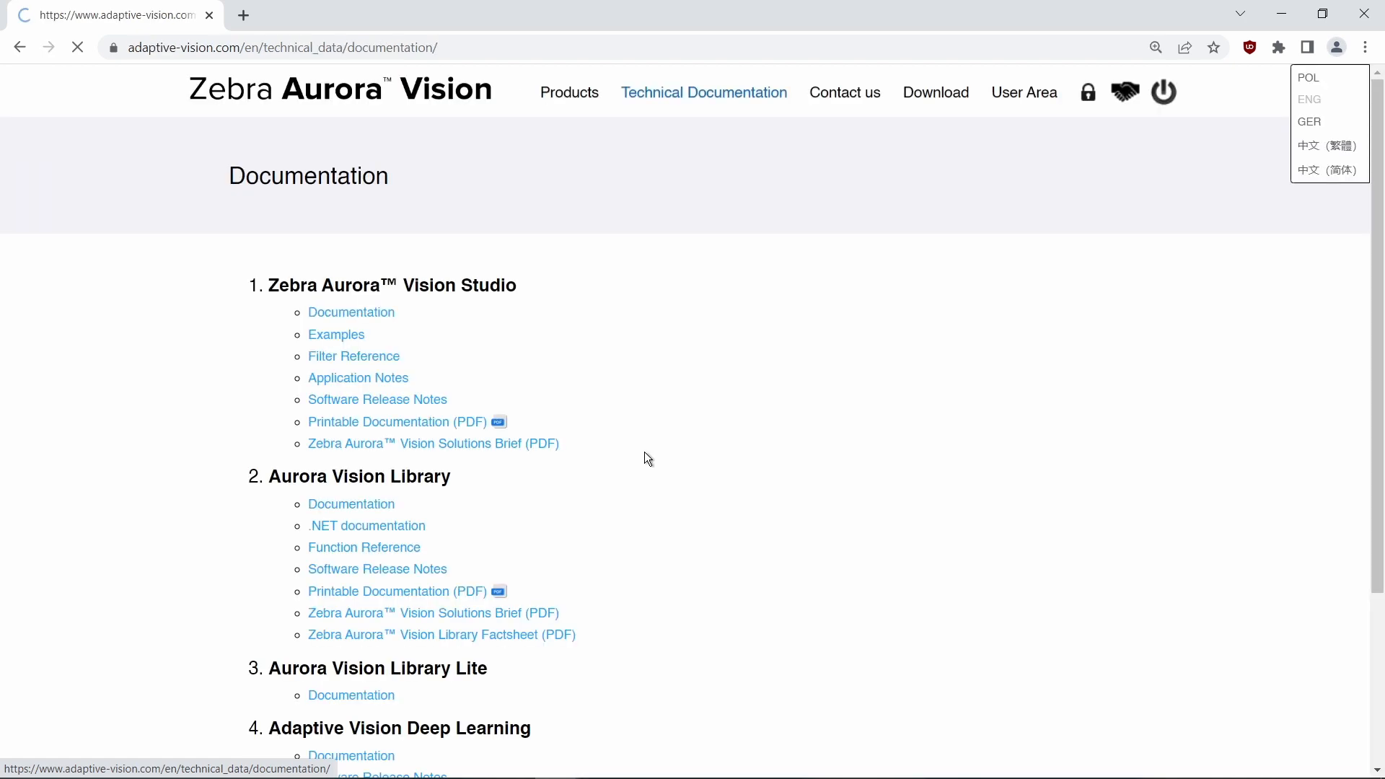
pyautogui.click(358, 310)
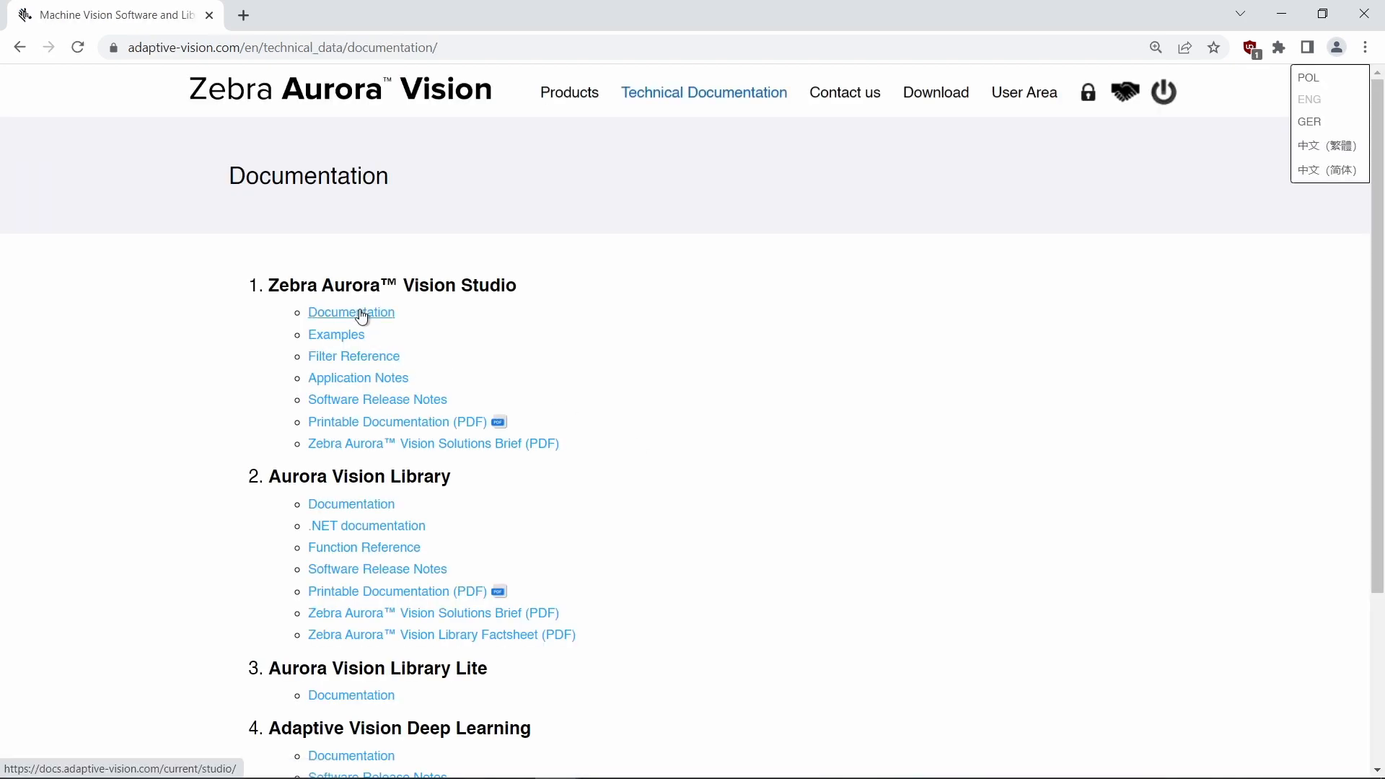
pyautogui.click(380, 491)
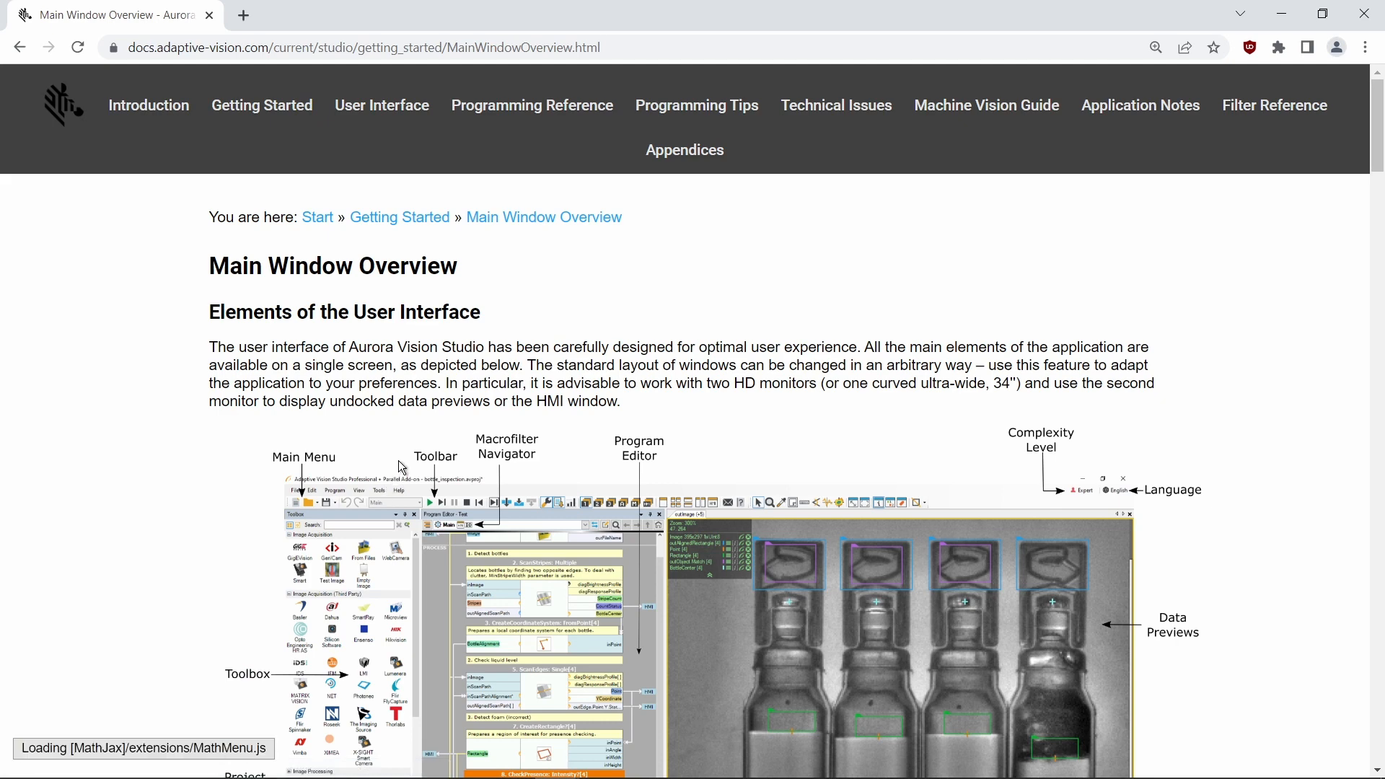
pyautogui.click(20, 47)
pyautogui.click(402, 519)
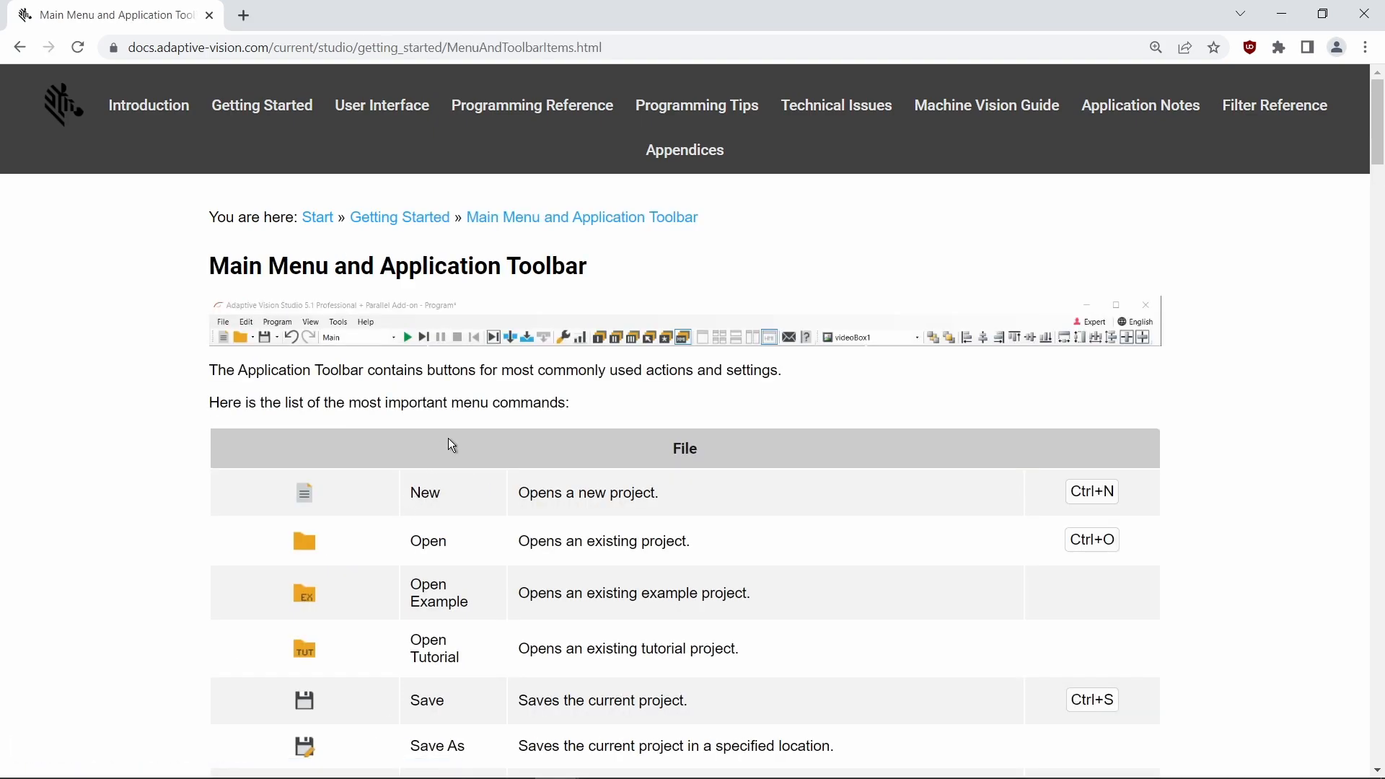
pyautogui.scroll(-7, 448, 436)
pyautogui.scroll(-4, 448, 436)
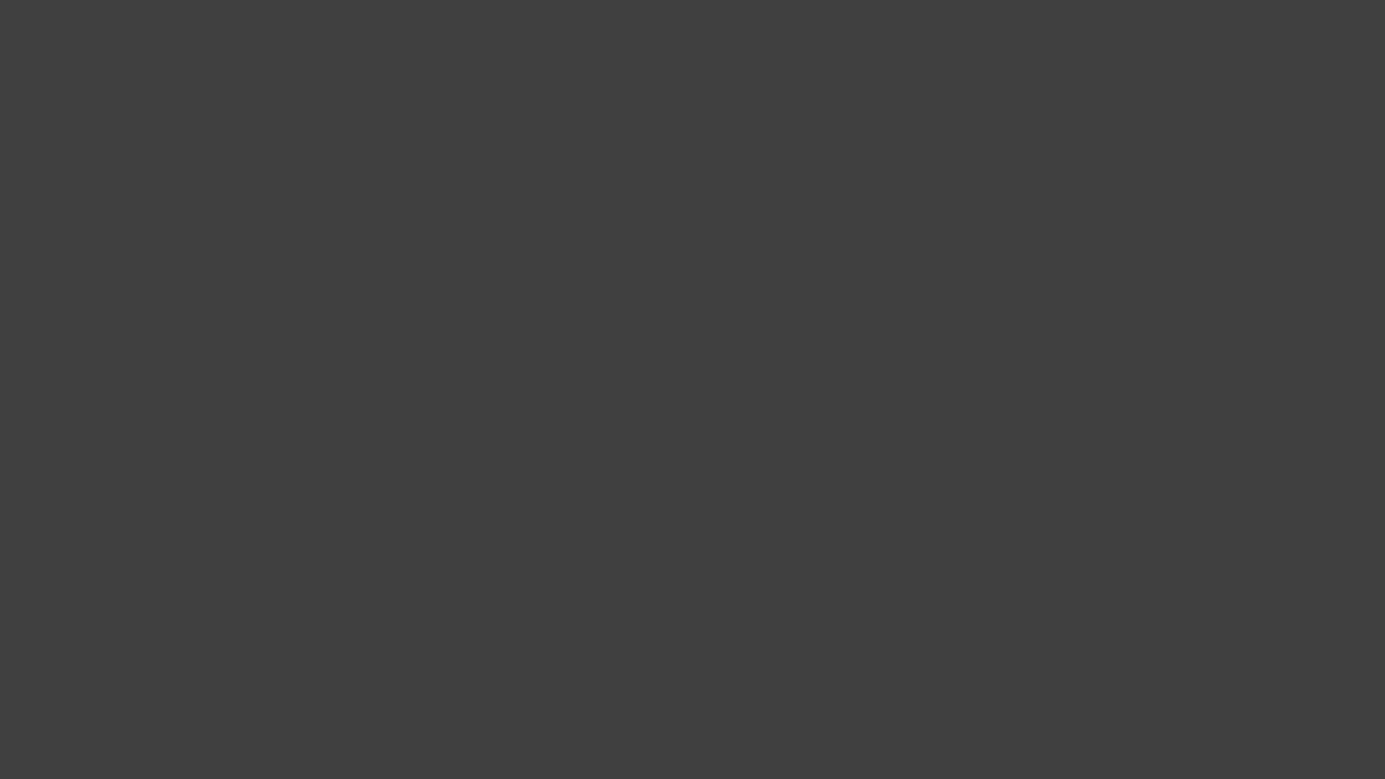